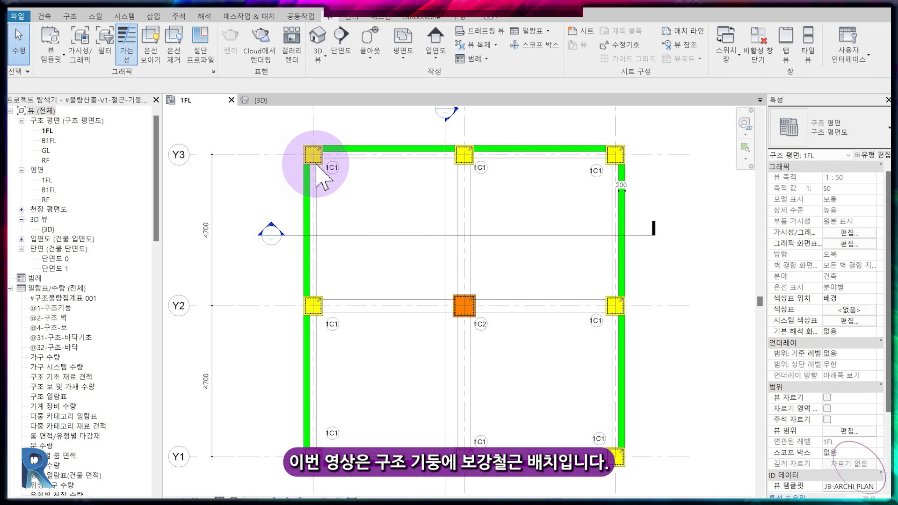
# Step: Zoom and pan the 1FL plan to bring the Y1/Y2 grid and center column 1C2 into view
pyautogui.scroll(3, 311, 156)
pyautogui.scroll(-1, 285, 224)
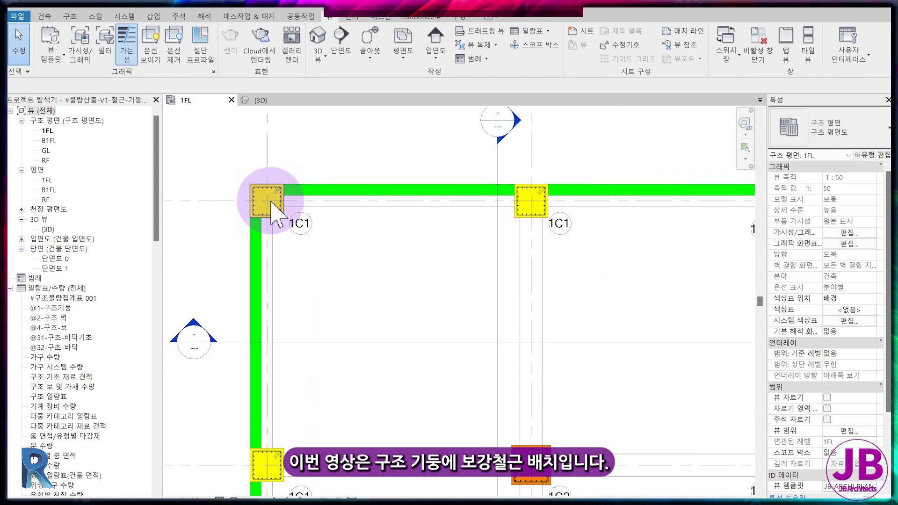
pyautogui.scroll(-1, 264, 197)
pyautogui.scroll(-1, 561, 295)
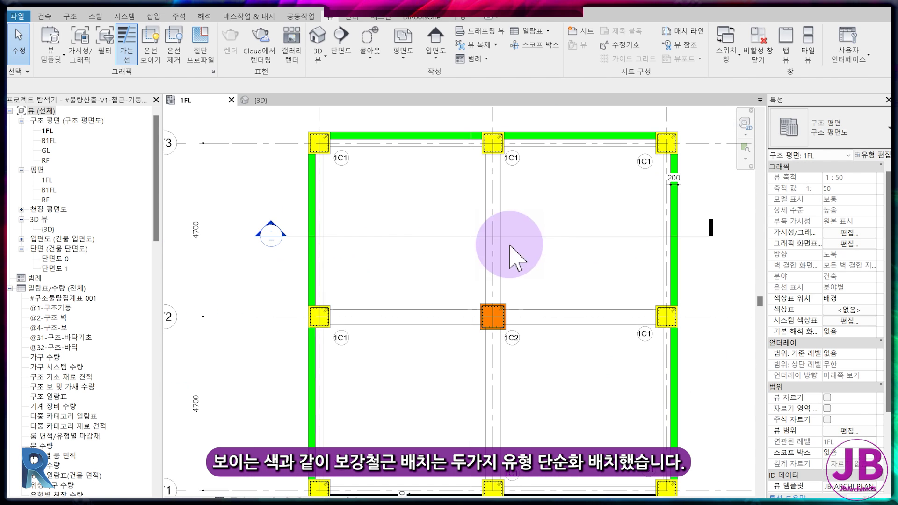
pyautogui.moveTo(594, 401); pyautogui.dragTo(609, 359, button='middle')
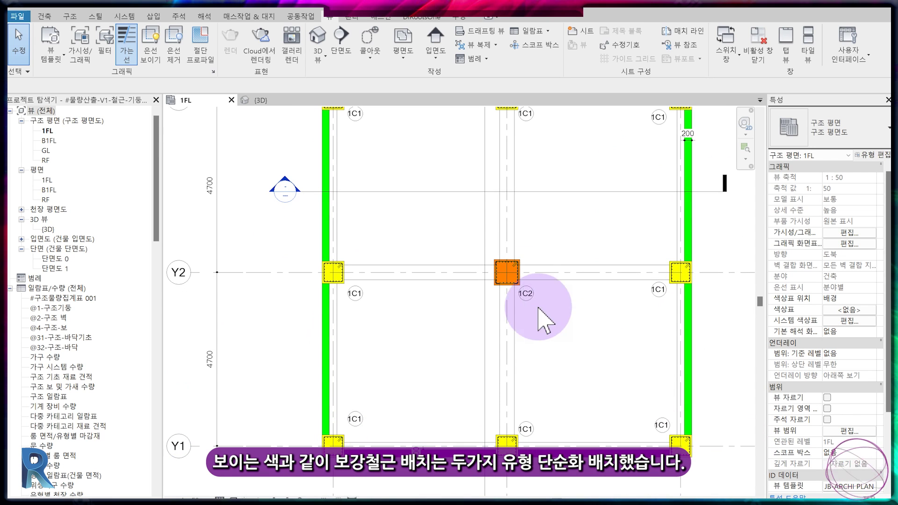
pyautogui.scroll(1, 533, 309)
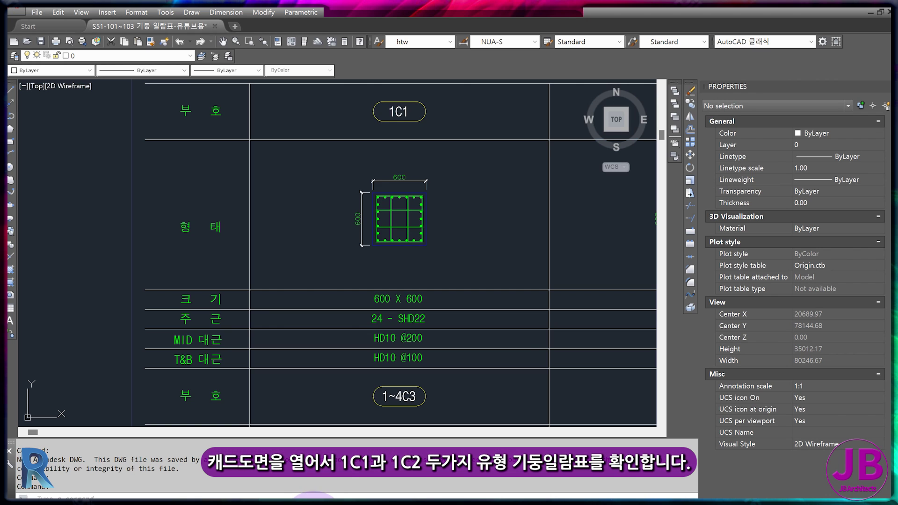
# Step: Pan the AutoCAD column schedule to show the 2~4C1 and 1~4C2 entries
pyautogui.scroll(-4, 421, 244)
pyautogui.moveTo(453, 261); pyautogui.dragTo(337, 247, button='middle')
pyautogui.scroll(4, 337, 247)
pyautogui.moveTo(441, 236); pyautogui.dragTo(461, 254, button='middle')
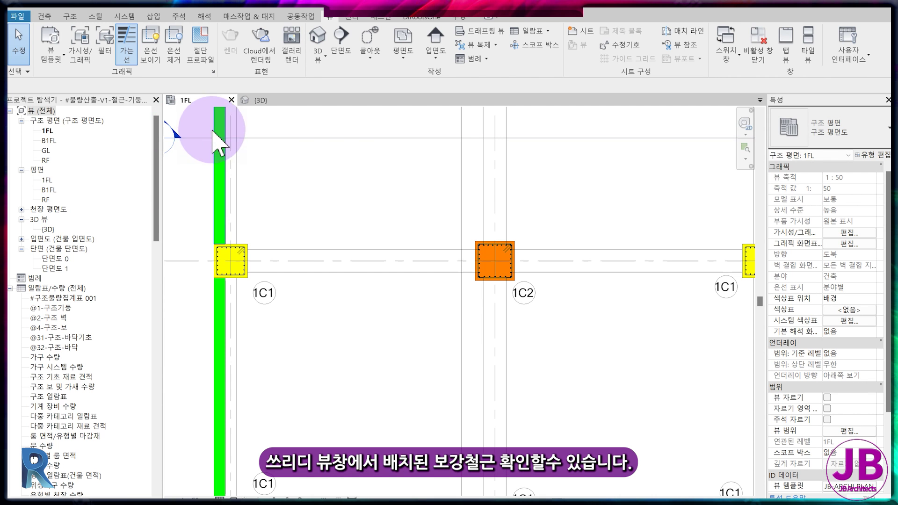
# Step: Show the whole column grid, open the {3D} view, and tile it beside the 1FL plan (WT)
pyautogui.scroll(-3, 356, 255)
pyautogui.moveTo(361, 245); pyautogui.dragTo(363, 278, button='middle')
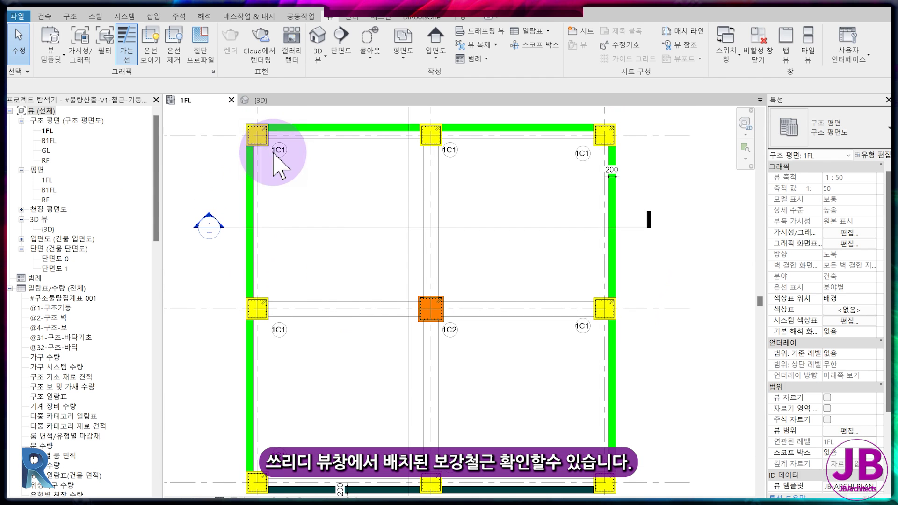
pyautogui.click(261, 101)
pyautogui.click(208, 100)
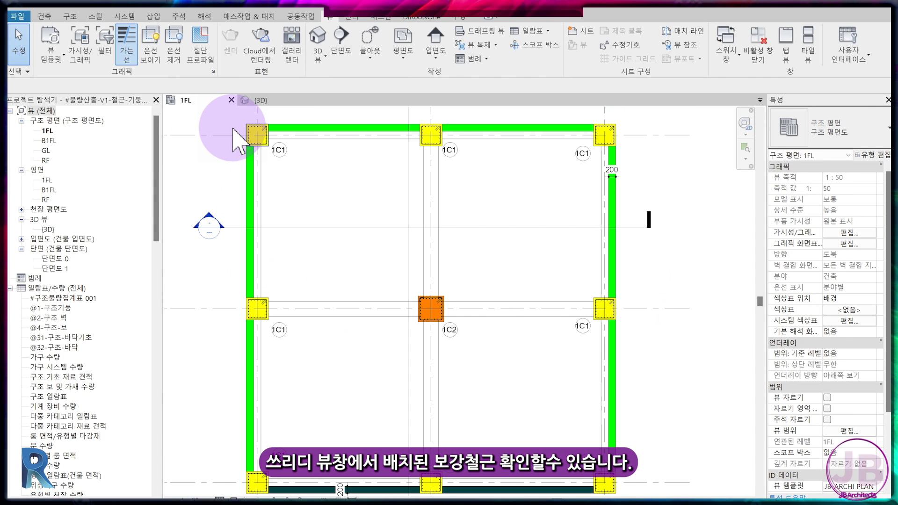
pyautogui.press('w')
pyautogui.press('t')
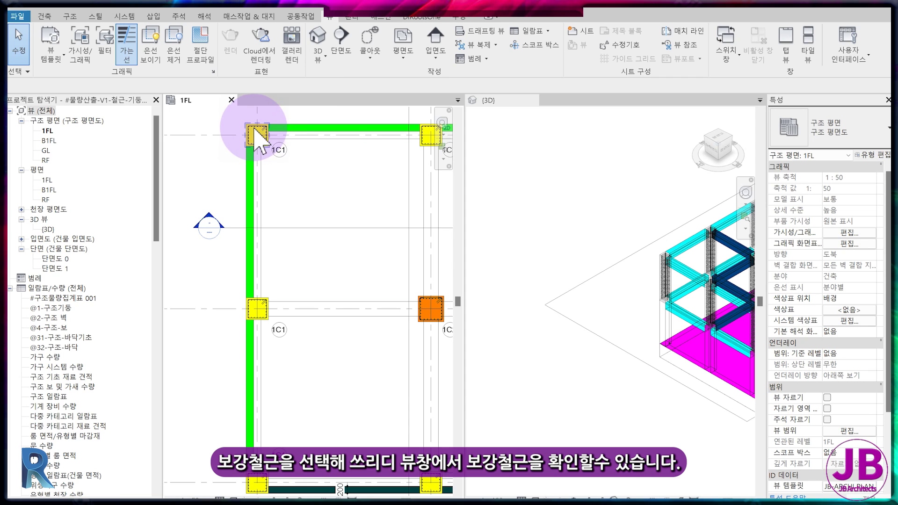
# Step: Select the 1C1 column group to inspect its bars, then zoom both views to fit (ZA)
pyautogui.click(253, 127)
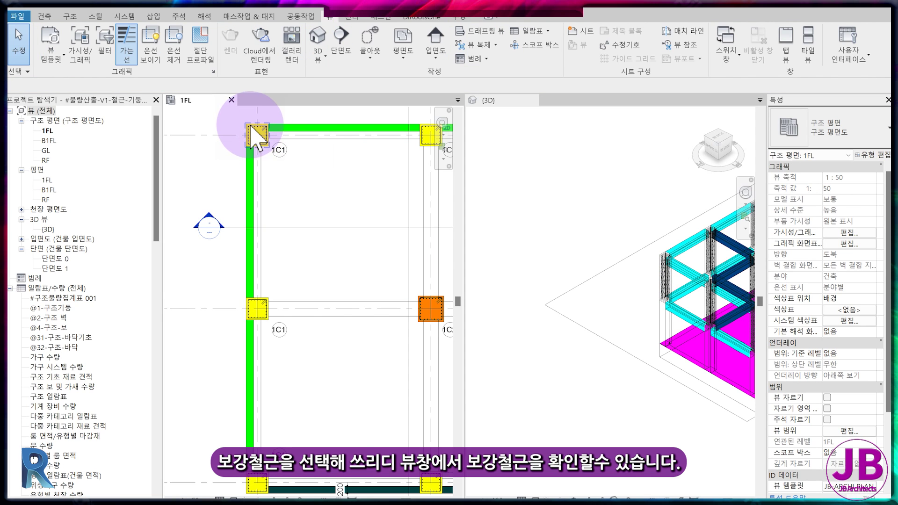
pyautogui.scroll(2, 257, 138)
pyautogui.click(251, 125)
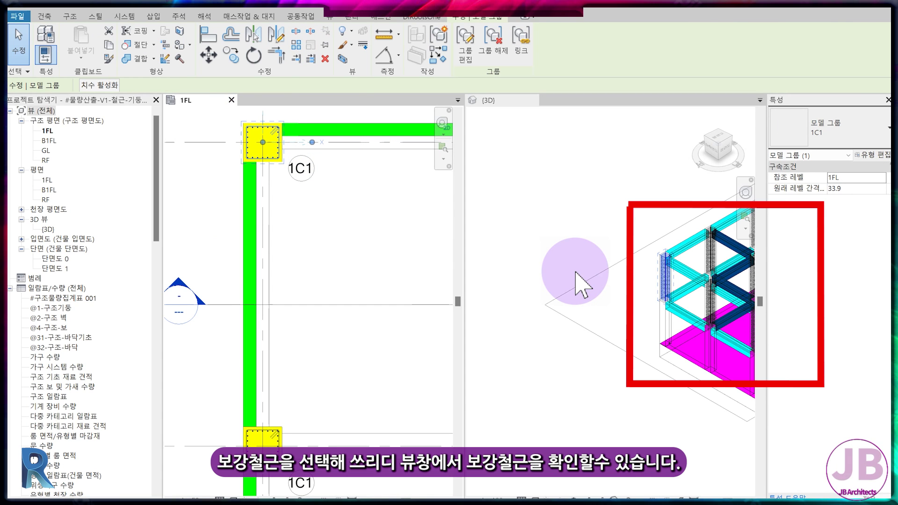
pyautogui.press('Escape')
pyautogui.press('z')
pyautogui.press('a')
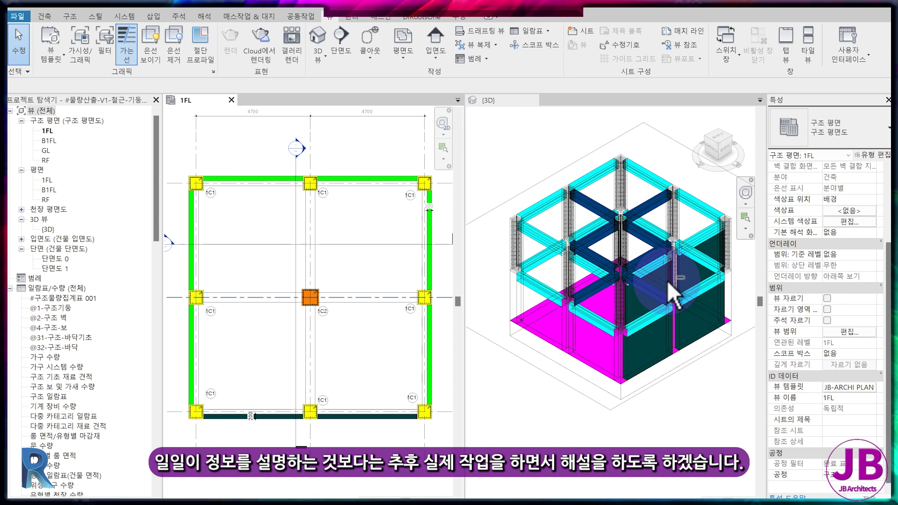
# Step: Orbit and zoom the 3D view onto a beam–column joint
pyautogui.click(667, 280)
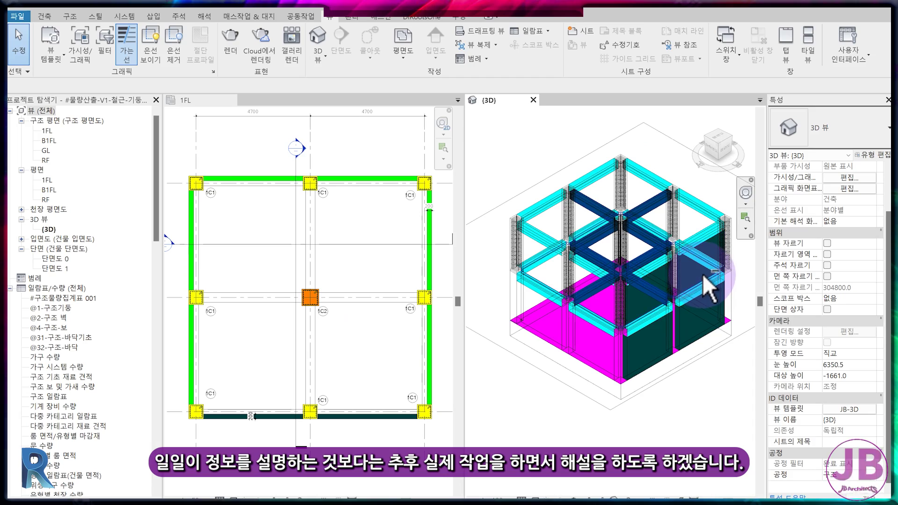
pyautogui.keyDown('shift'); pyautogui.moveTo(708, 287); pyautogui.dragTo(501, 300, button='middle'); pyautogui.keyUp('shift')
pyautogui.scroll(2, 645, 293)
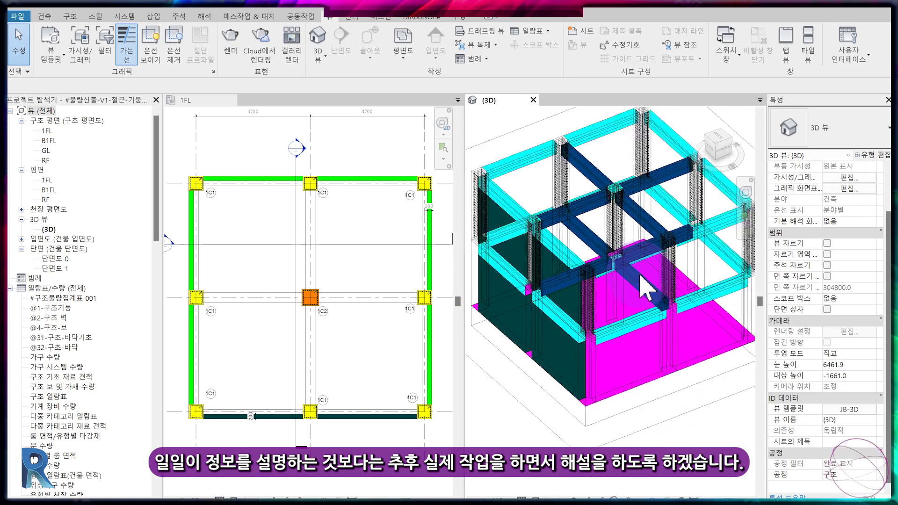
pyautogui.scroll(2, 646, 290)
pyautogui.scroll(3, 645, 290)
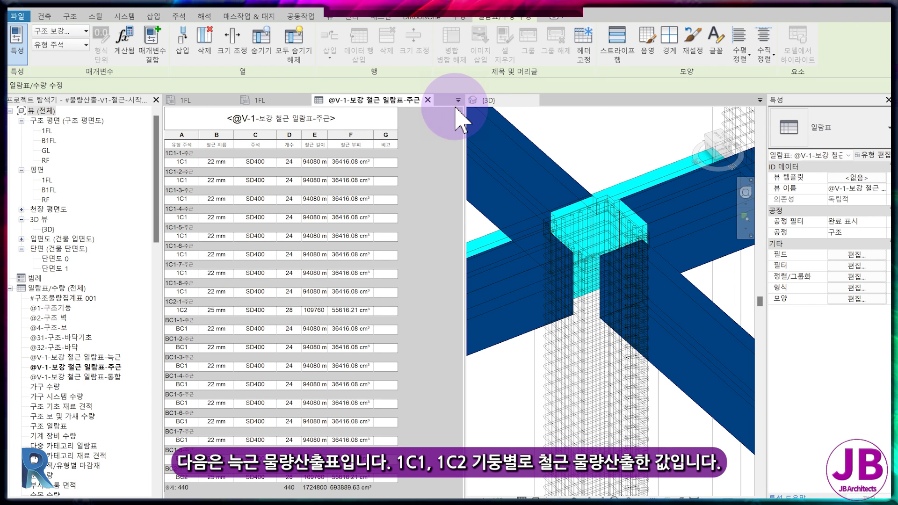
# Step: Review the stirrup schedule, then close both rebar schedules and the reference project
pyautogui.click(458, 99)
pyautogui.click(474, 114)
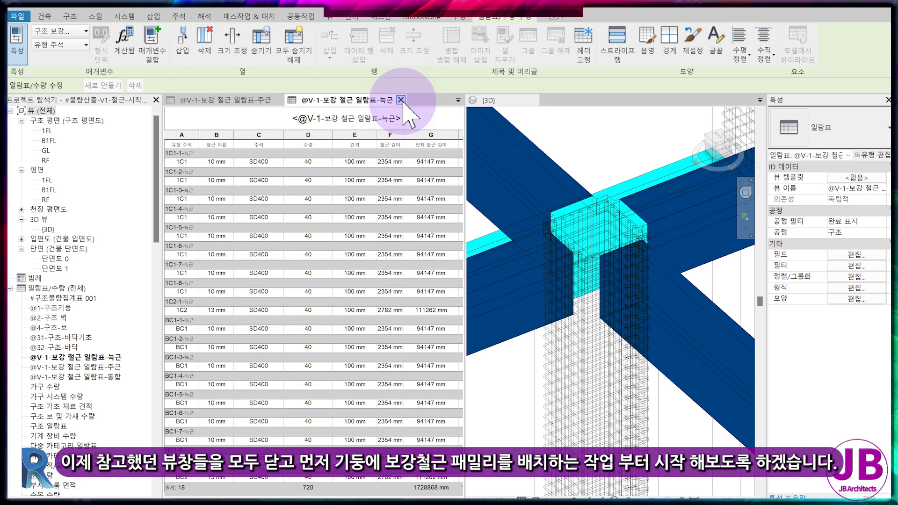
pyautogui.click(402, 100)
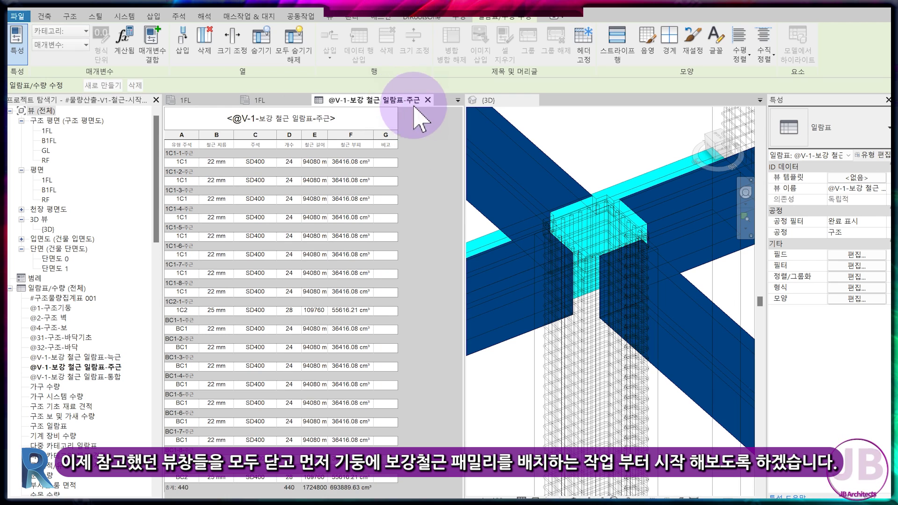
pyautogui.click(428, 100)
pyautogui.click(471, 274)
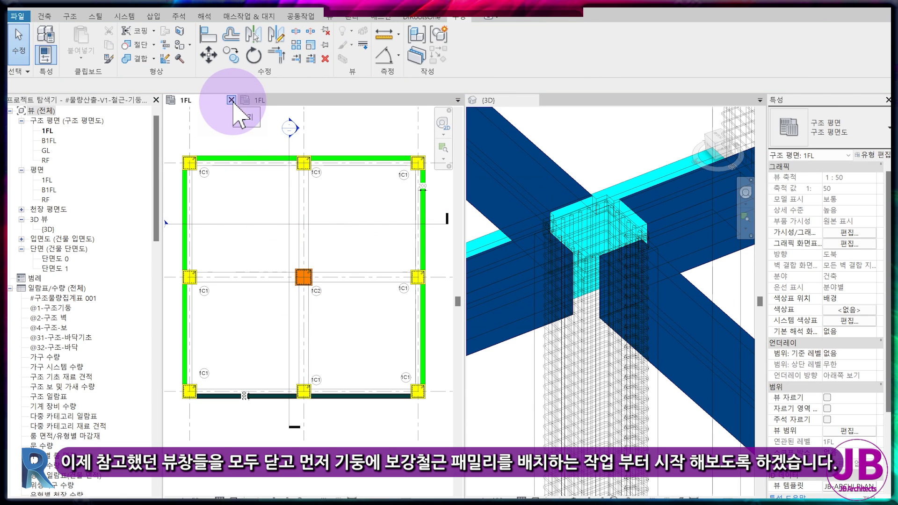
# Step: Close the extra 1FL plan and 3D views without saving changes
pyautogui.click(231, 99)
pyautogui.click(561, 224)
pyautogui.click(547, 126)
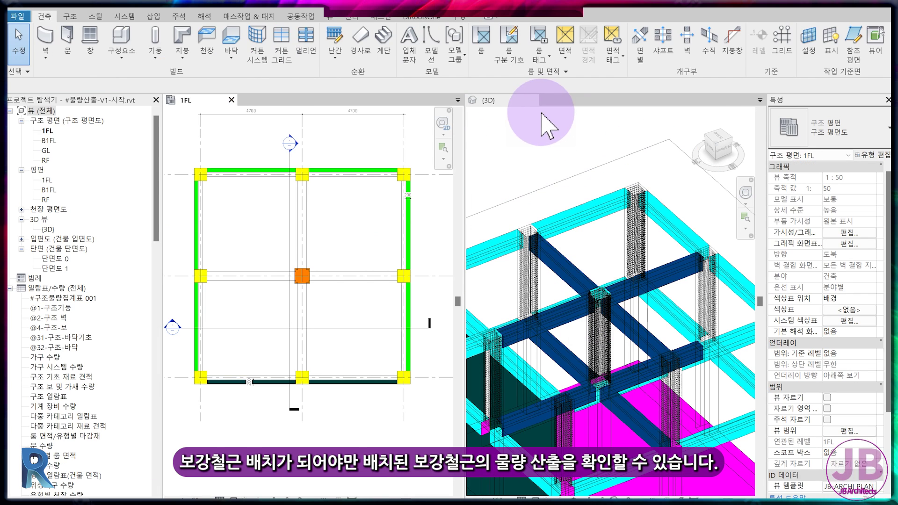
pyautogui.click(533, 100)
pyautogui.click(481, 281)
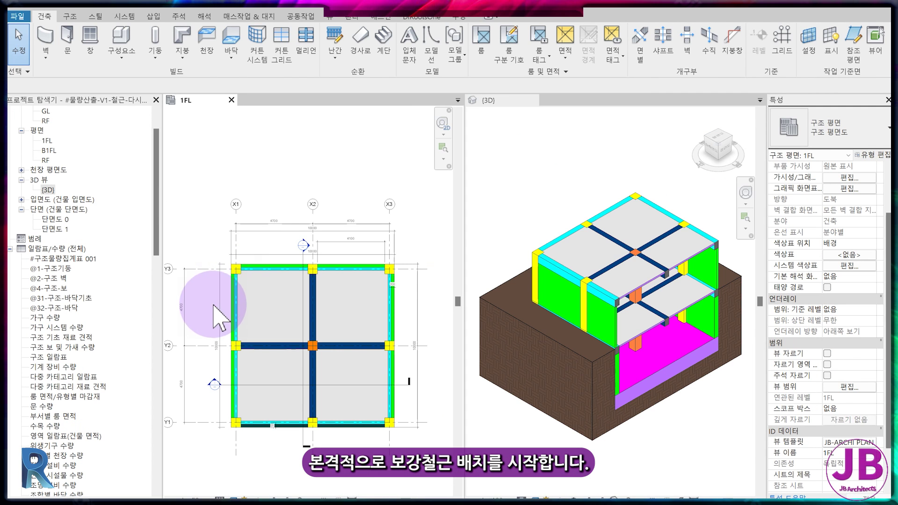
# Step: Zoom and pan the 1FL plan onto the top-left corner column
pyautogui.scroll(3, 232, 285)
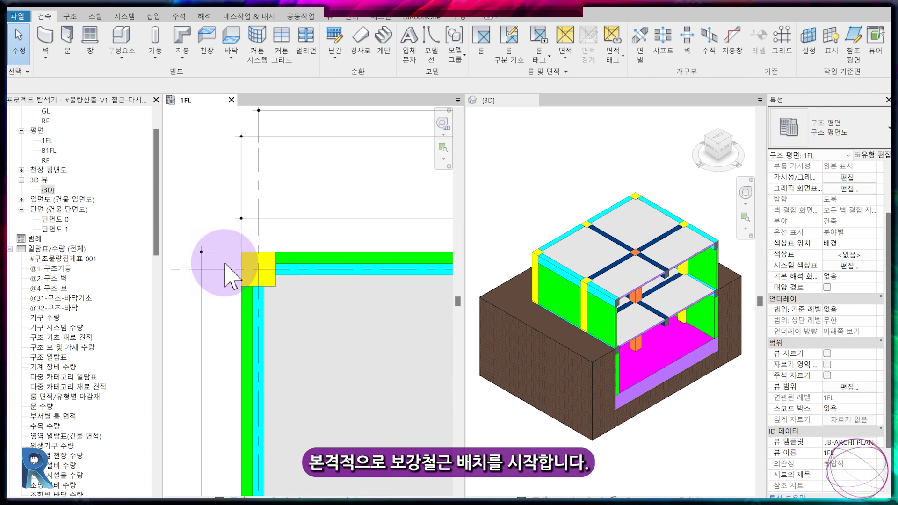
pyautogui.scroll(2, 365, 313)
pyautogui.moveTo(377, 321); pyautogui.dragTo(410, 377, button='middle')
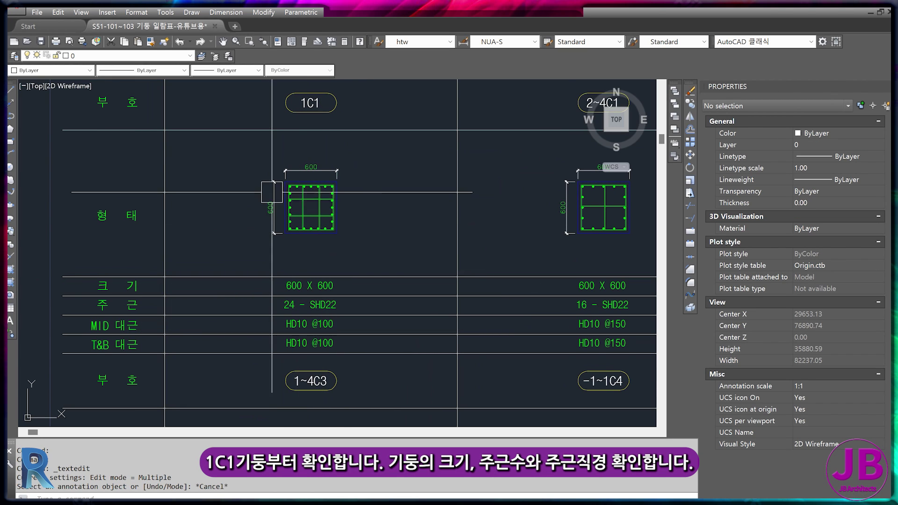
pyautogui.scroll(5, 272, 192)
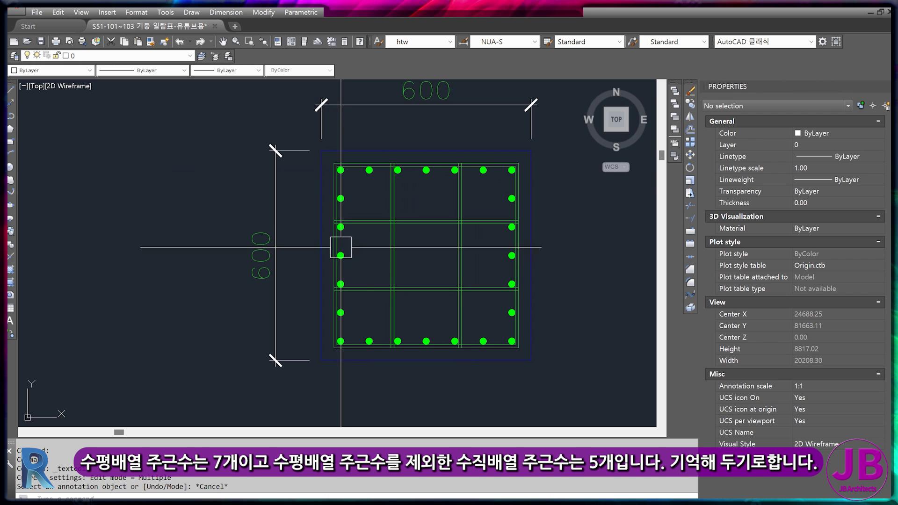
pyautogui.scroll(-5, 338, 307)
pyautogui.scroll(1, 338, 307)
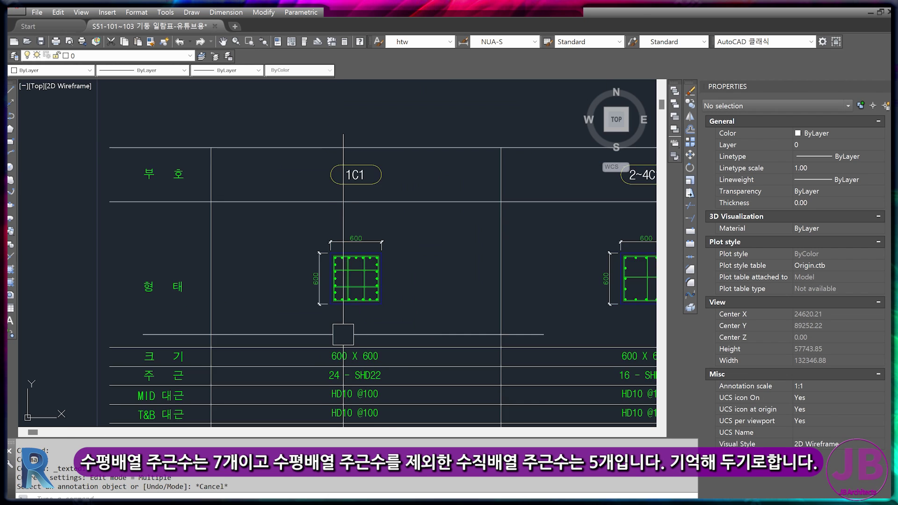
pyautogui.scroll(2, 344, 318)
pyautogui.scroll(-1, 352, 322)
pyautogui.moveTo(352, 323); pyautogui.dragTo(362, 311, button='middle')
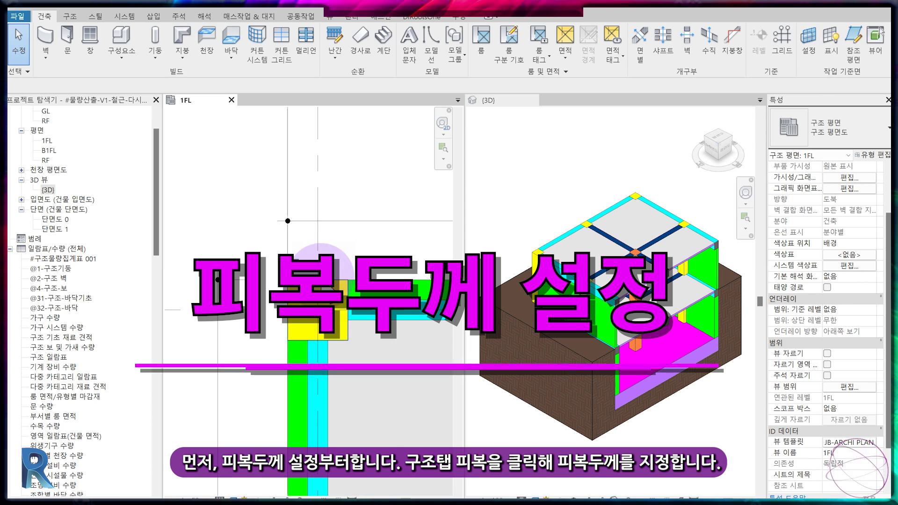
# Step: Add a 45.0 mm rebar cover setting alongside the default 25.0 mm for the top-left column
pyautogui.click(322, 280)
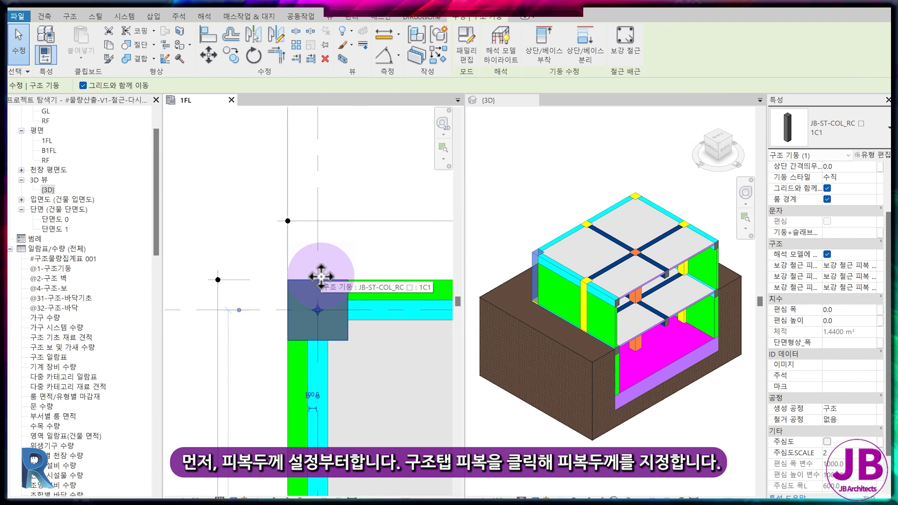
pyautogui.click(70, 19)
pyautogui.click(496, 42)
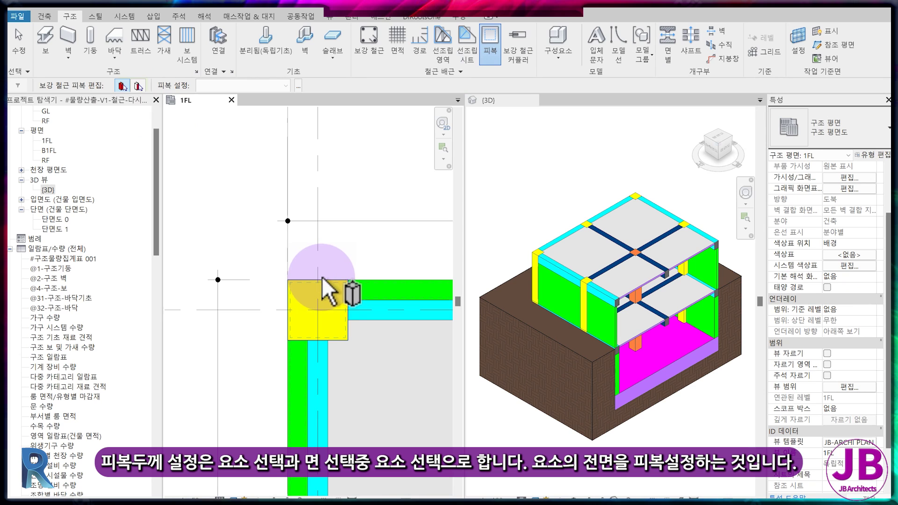
pyautogui.click(312, 285)
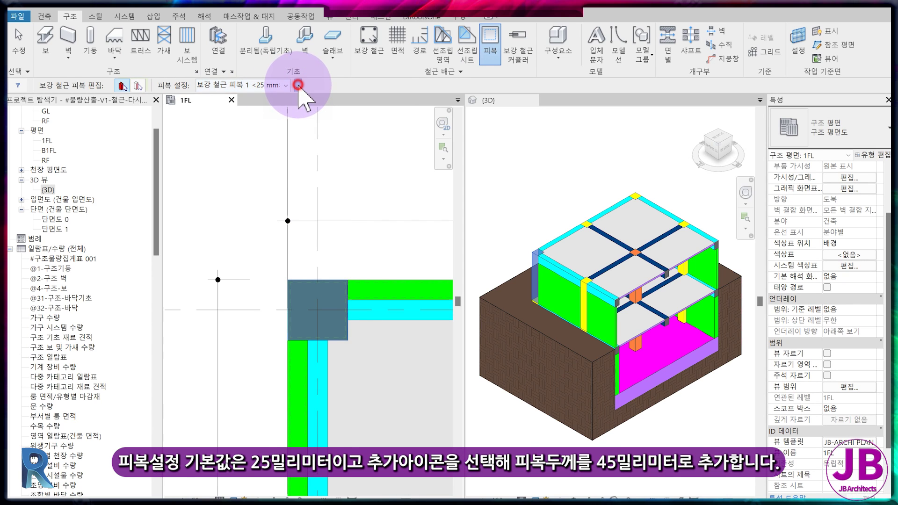
pyautogui.click(298, 85)
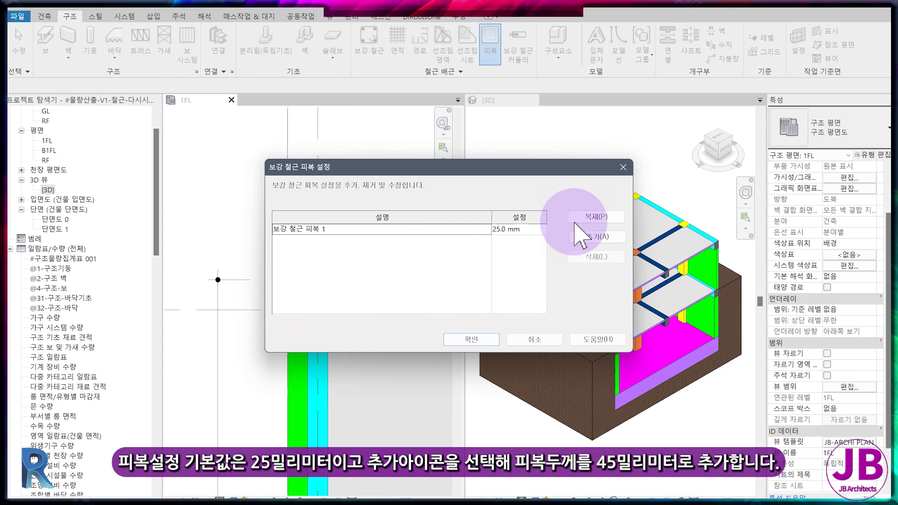
pyautogui.click(613, 237)
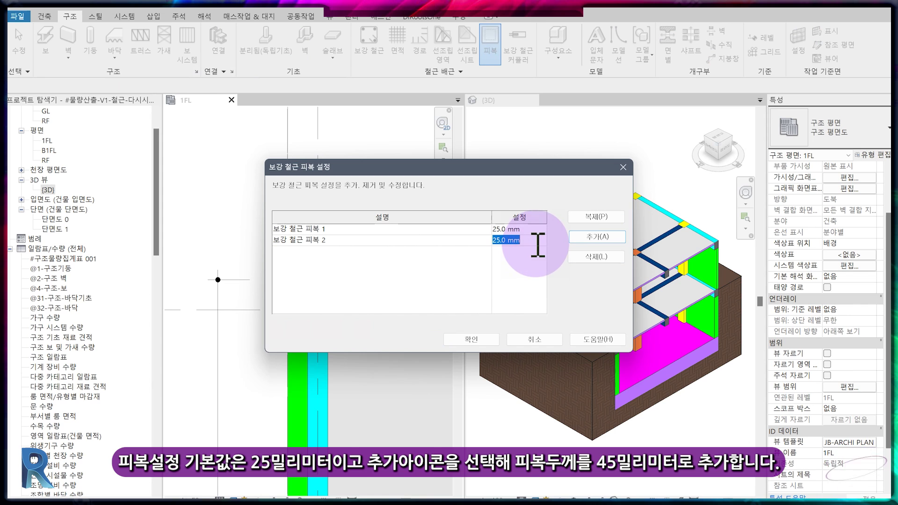
pyautogui.click(463, 337)
pyautogui.click(359, 44)
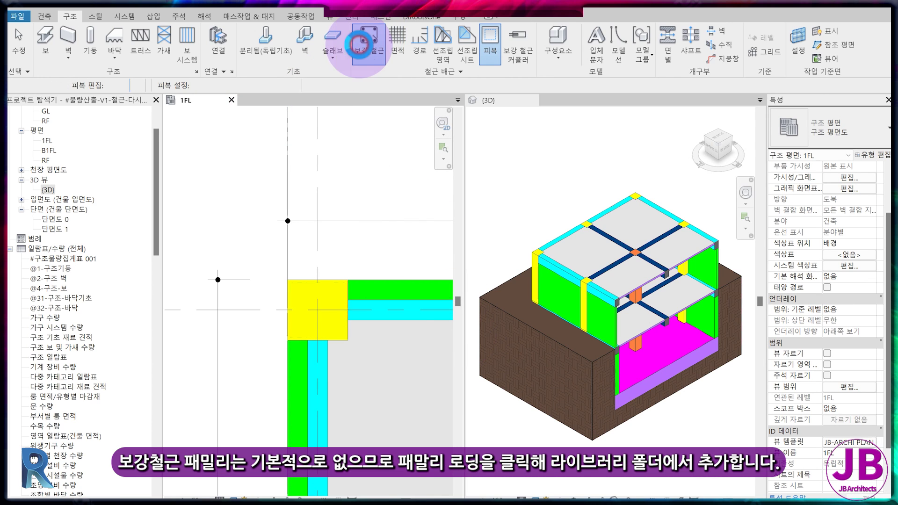
# Step: Load the T4-01.rfa rebar shape family from the 구조 보강 철근 모양 folder
pyautogui.click(485, 282)
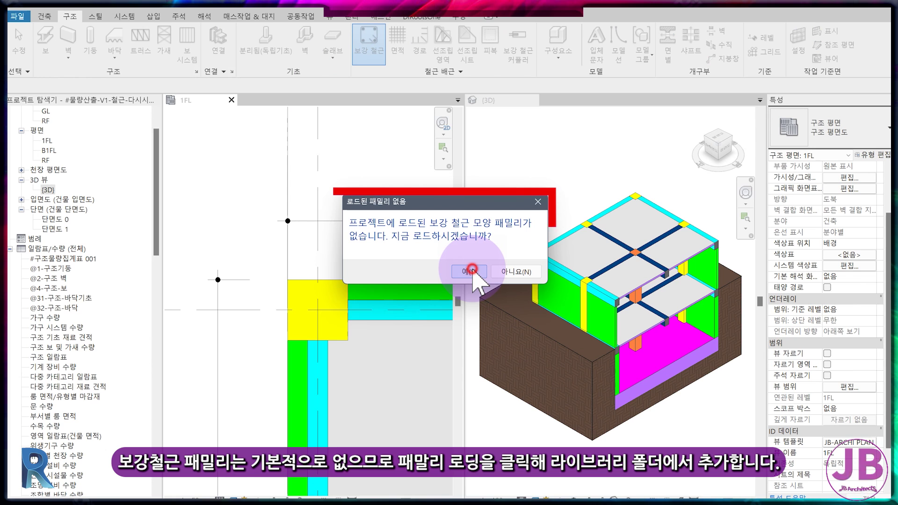
pyautogui.click(471, 270)
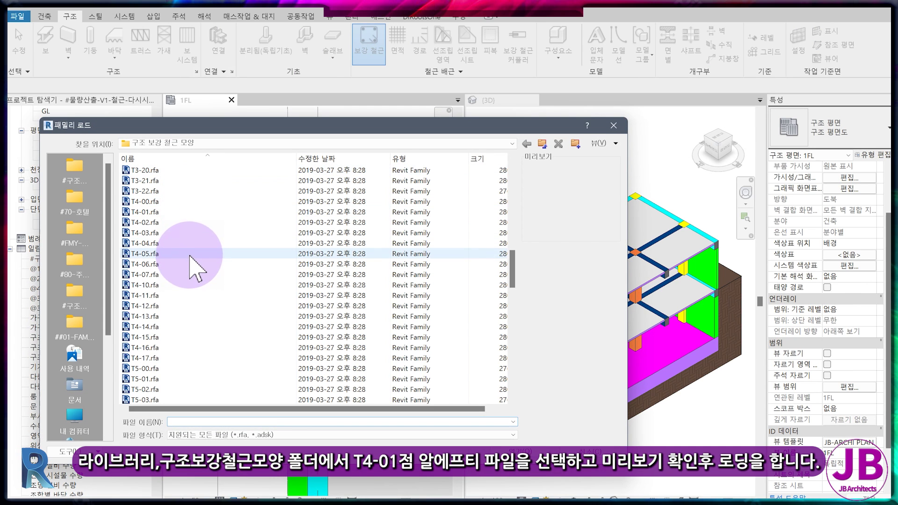
pyautogui.click(180, 212)
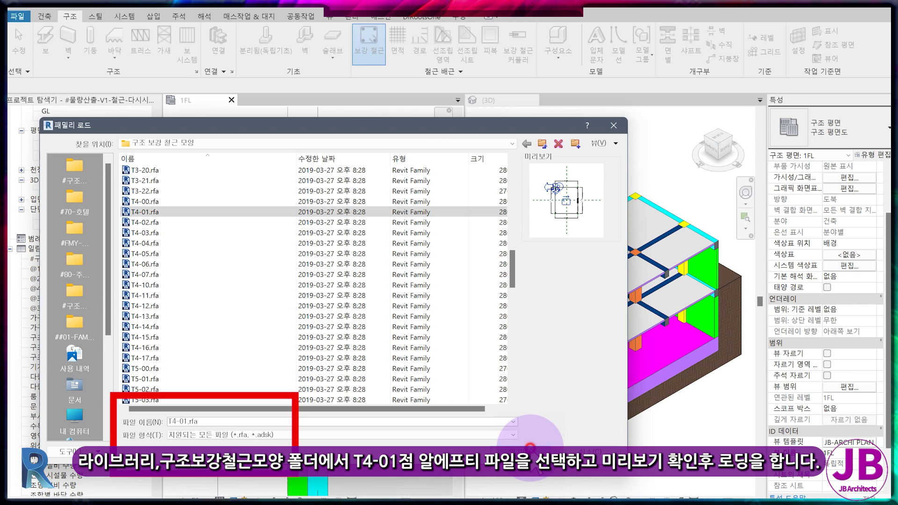
pyautogui.click(530, 447)
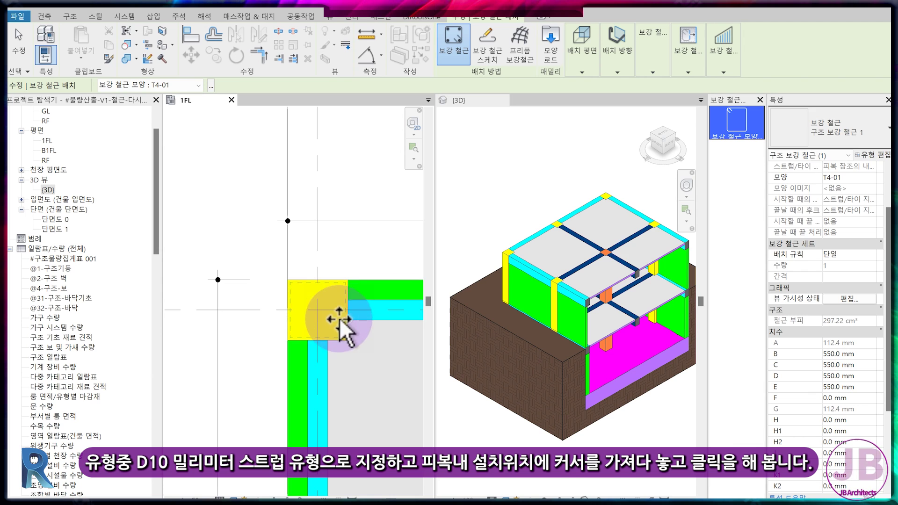
# Step: Place a D10 - 스트럽/타이 T4-01 stirrup in the corner column
pyautogui.click(842, 136)
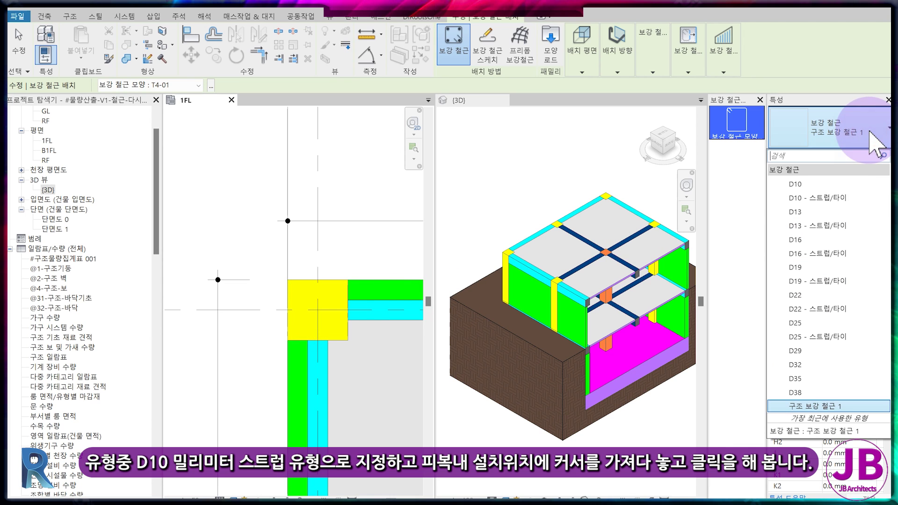
pyautogui.click(852, 197)
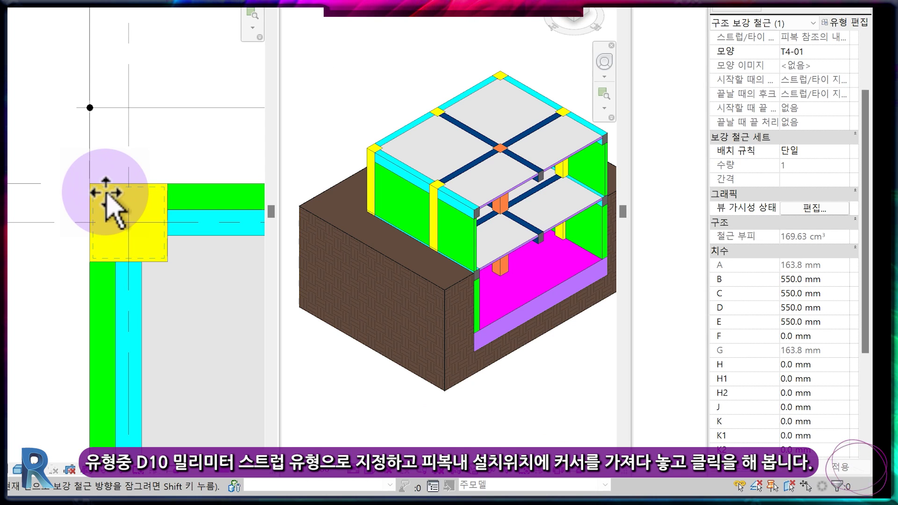
pyautogui.click(106, 202)
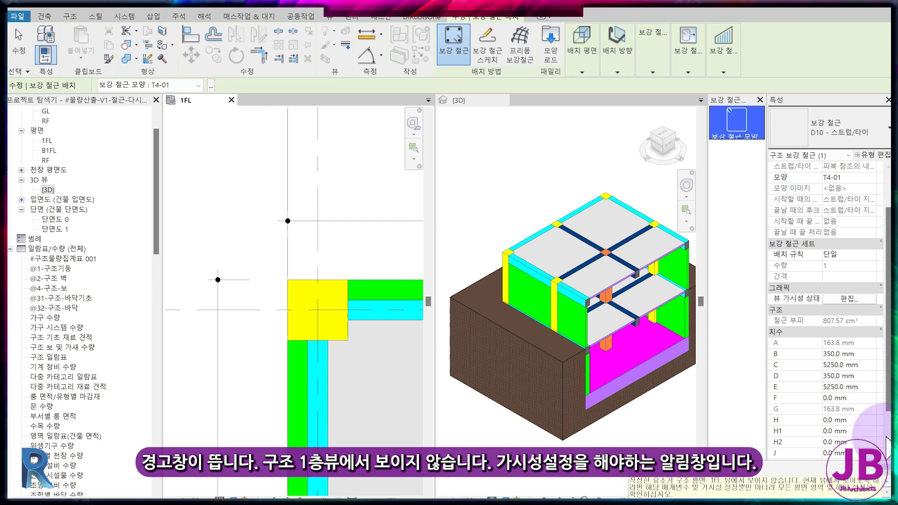
pyautogui.press('Escape')
pyautogui.press('Escape')
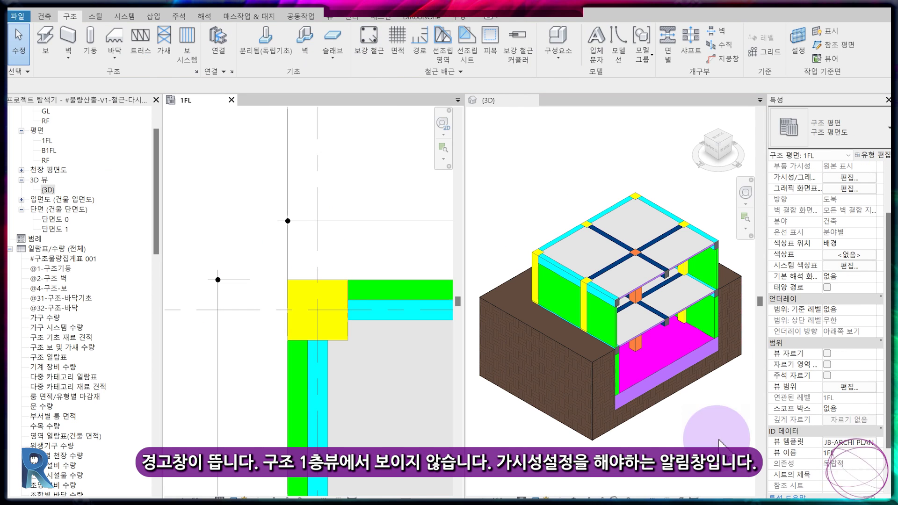
# Step: Uncheck 모델 화면표시 in the 1FL plan's view template
pyautogui.click(863, 442)
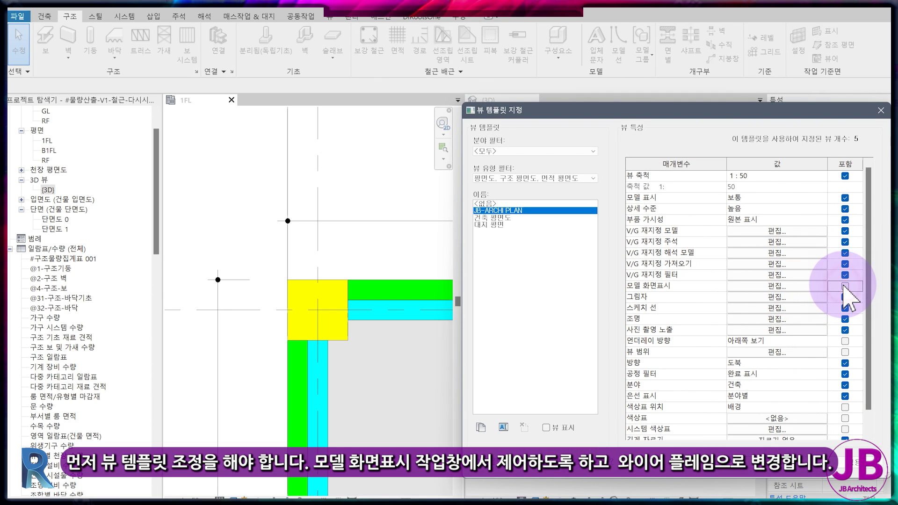
pyautogui.click(742, 490)
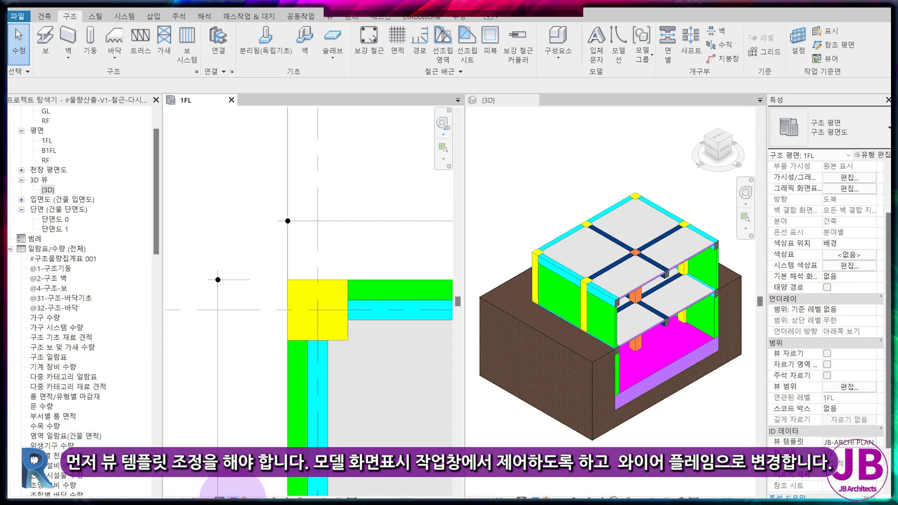
pyautogui.click(233, 498)
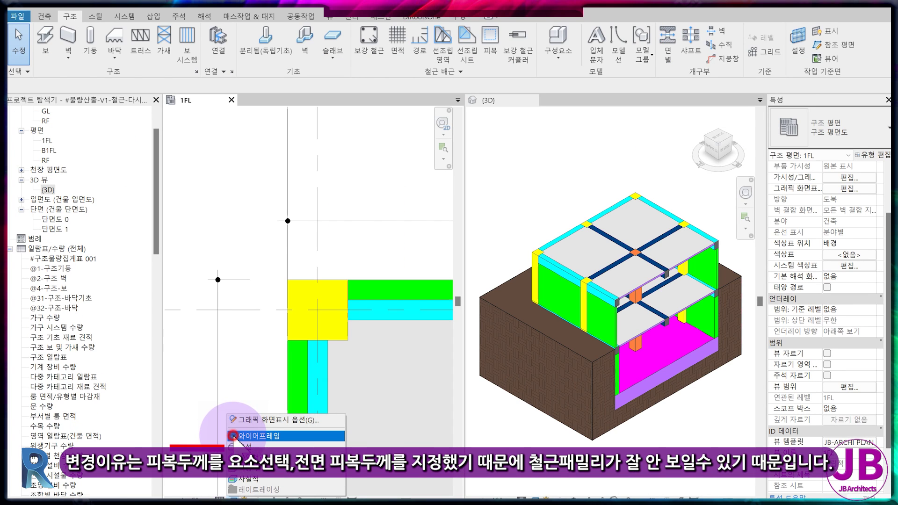
# Step: Set the 1FL plan's visual style to 와이어프레임
pyautogui.click(232, 436)
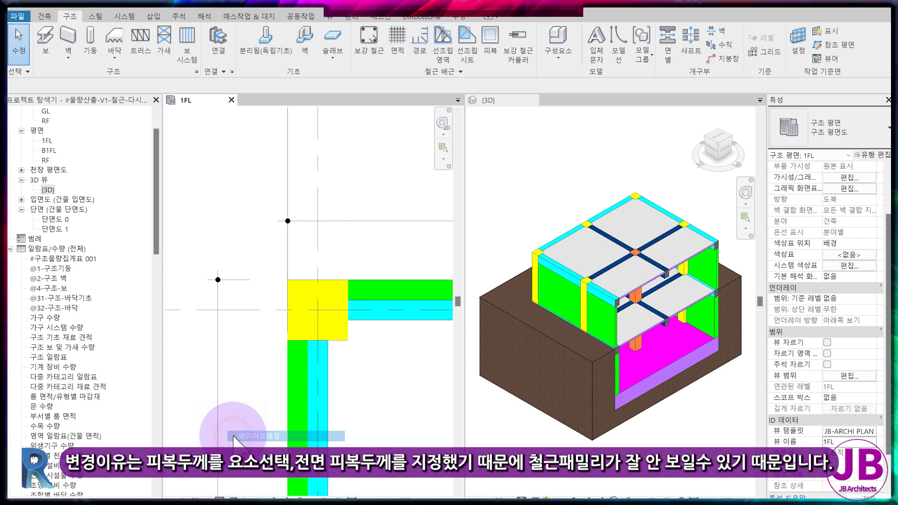
pyautogui.scroll(2, 344, 297)
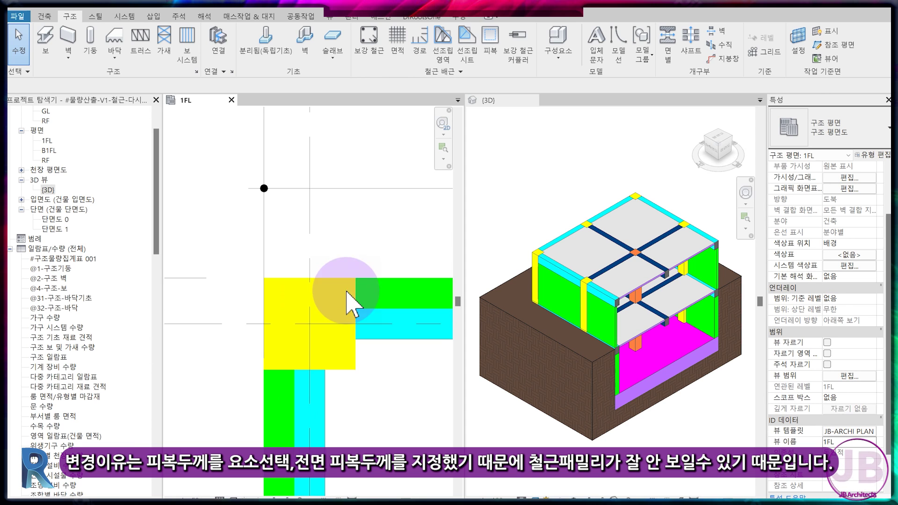
pyautogui.scroll(3, 561, 277)
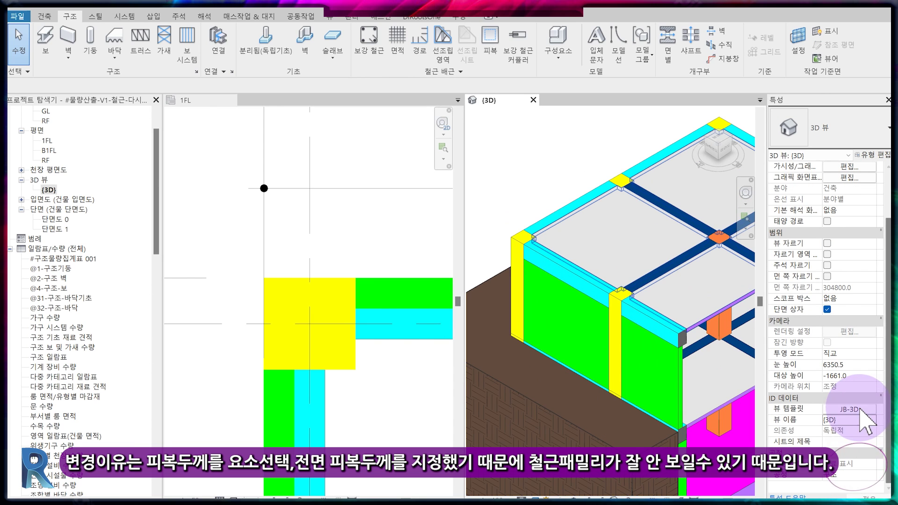
# Step: Uncheck 모델 화면표시 in the JB-3D template and show the 3D view in 와이어프레임
pyautogui.click(856, 417)
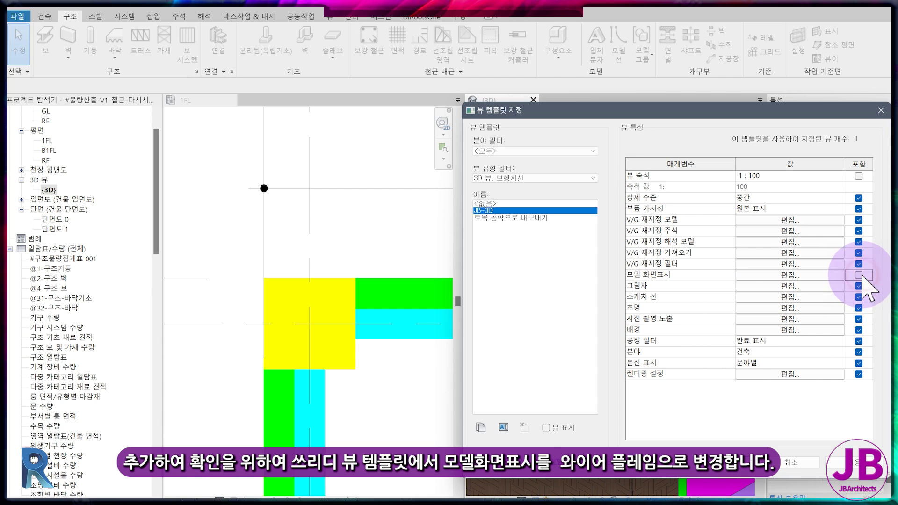
pyautogui.click(729, 473)
pyautogui.click(532, 498)
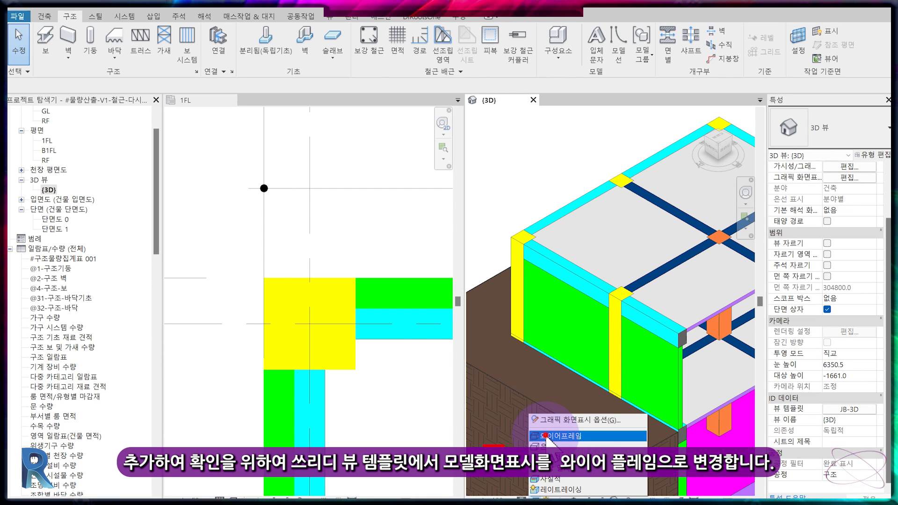
pyautogui.click(546, 435)
pyautogui.scroll(3, 511, 356)
pyautogui.moveTo(511, 357); pyautogui.dragTo(605, 395, button='middle')
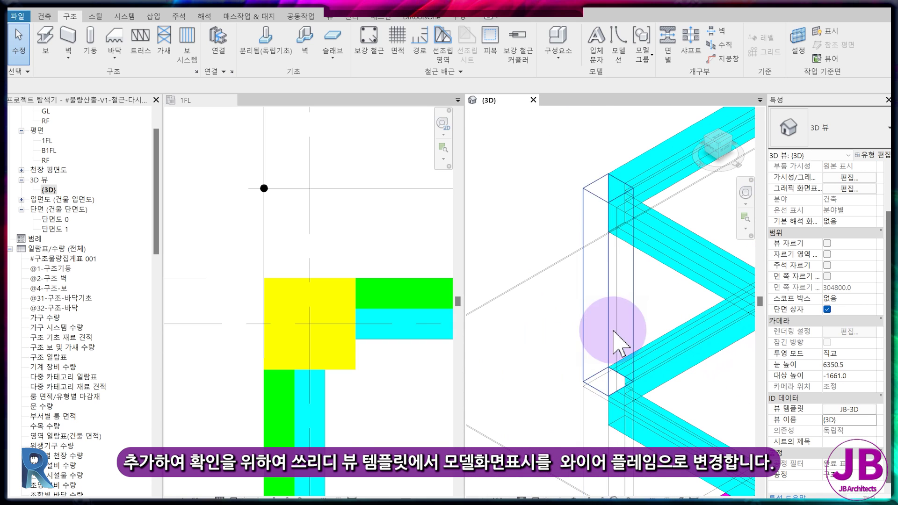
pyautogui.scroll(2, 606, 396)
pyautogui.scroll(2, 587, 407)
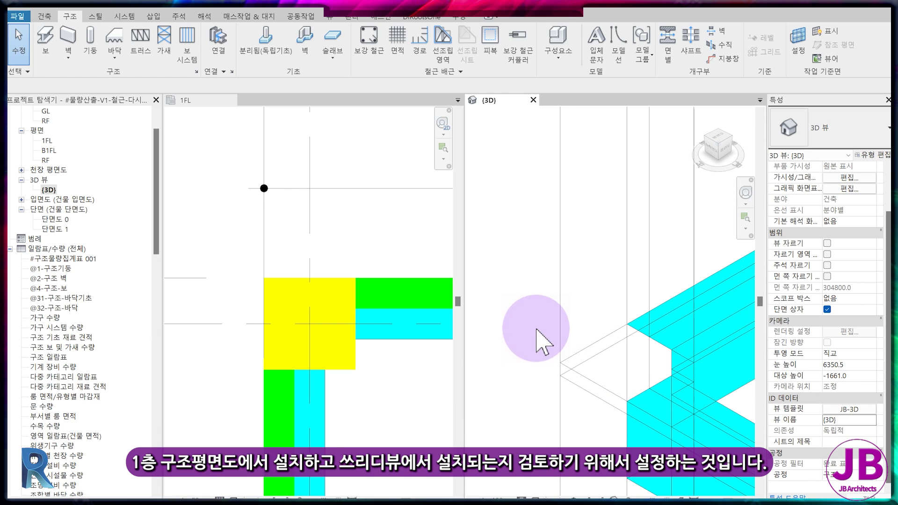
# Step: Change the 1FL plan's view range depth offset from -200 to 0
pyautogui.scroll(-1, 376, 273)
pyautogui.scroll(-2, 375, 274)
pyautogui.click(311, 299)
pyautogui.moveTo(311, 297); pyautogui.dragTo(297, 340, button='middle')
pyautogui.click(848, 386)
pyautogui.doubleClick(461, 345)
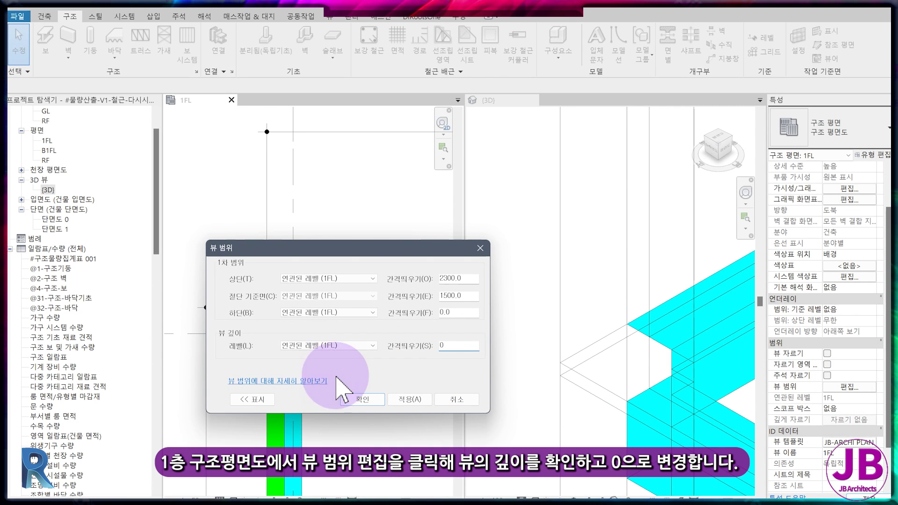
pyautogui.click(381, 398)
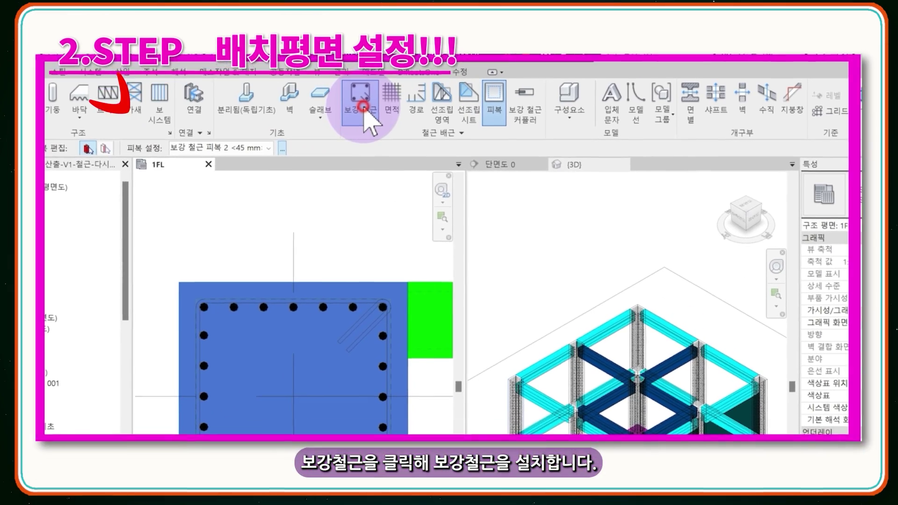
pyautogui.click(324, 76)
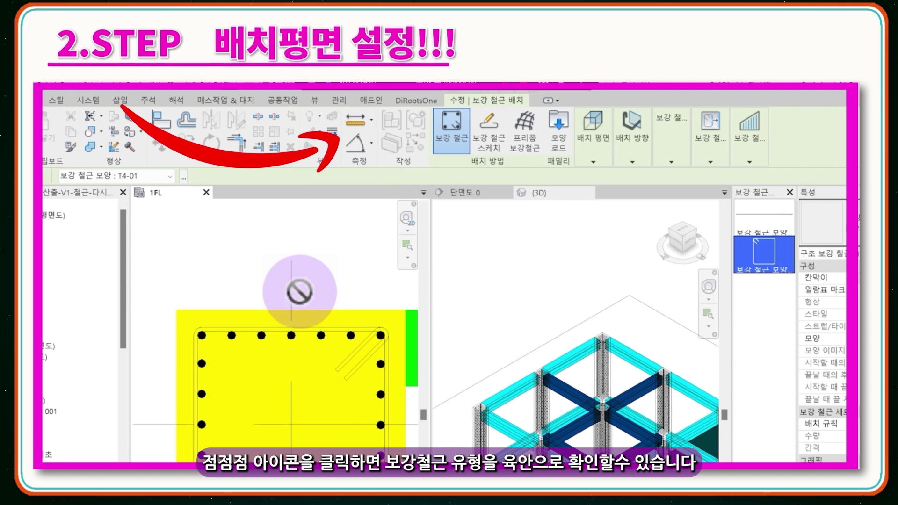
pyautogui.click(183, 176)
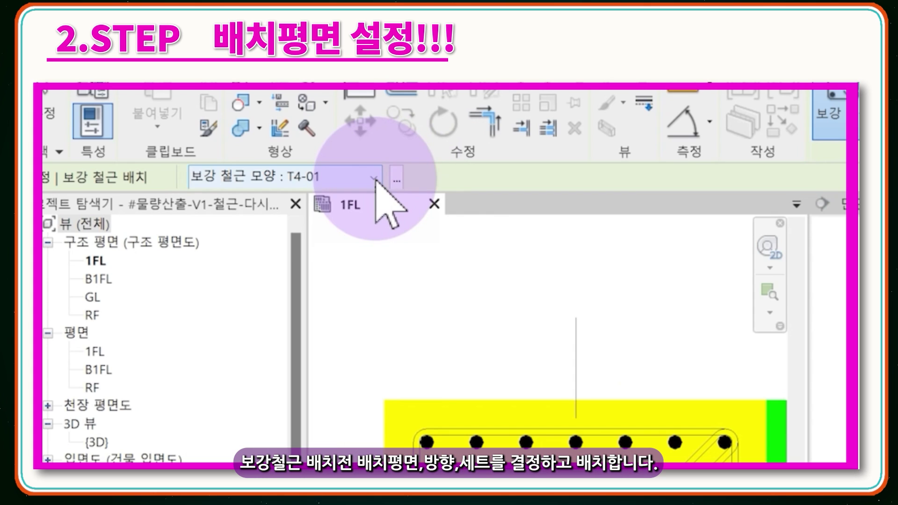
pyautogui.click(375, 177)
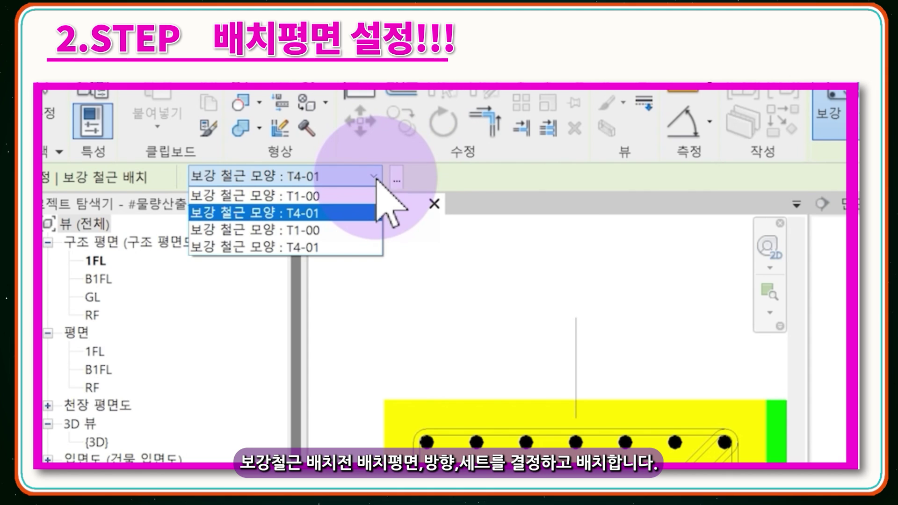
pyautogui.click(377, 179)
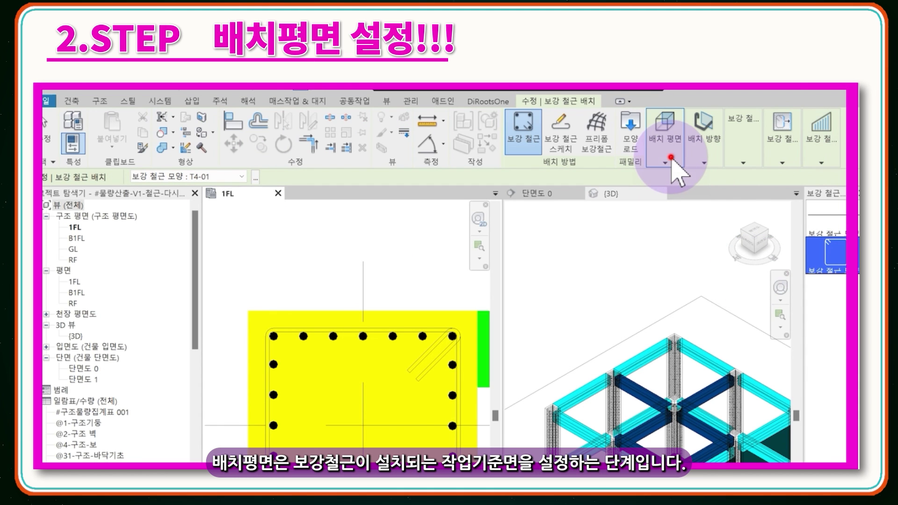
pyautogui.click(665, 161)
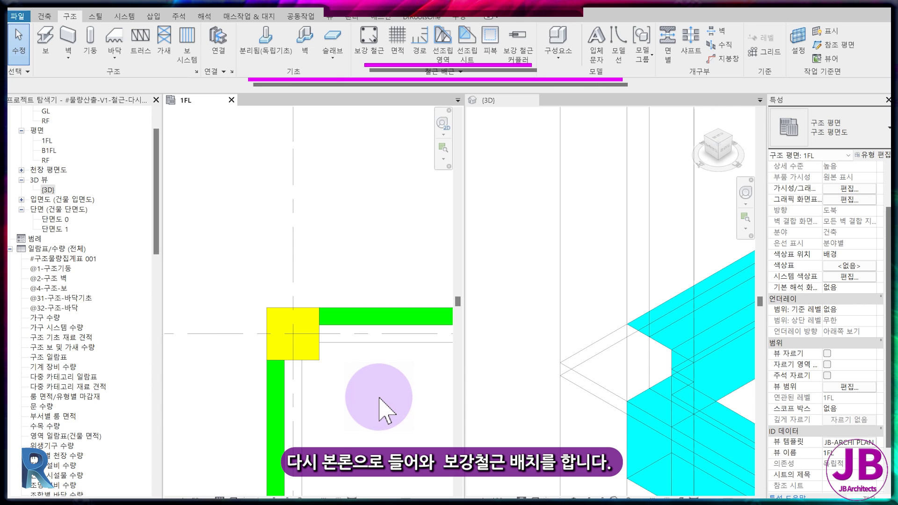
# Step: Check the corner column's cover, then set rebar placement to far cover reference, parallel to work plane
pyautogui.click(489, 47)
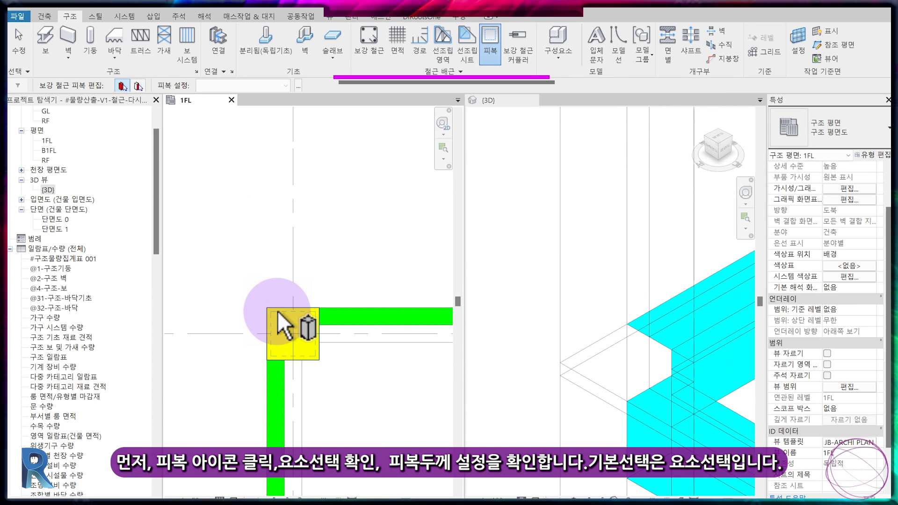
pyautogui.click(277, 310)
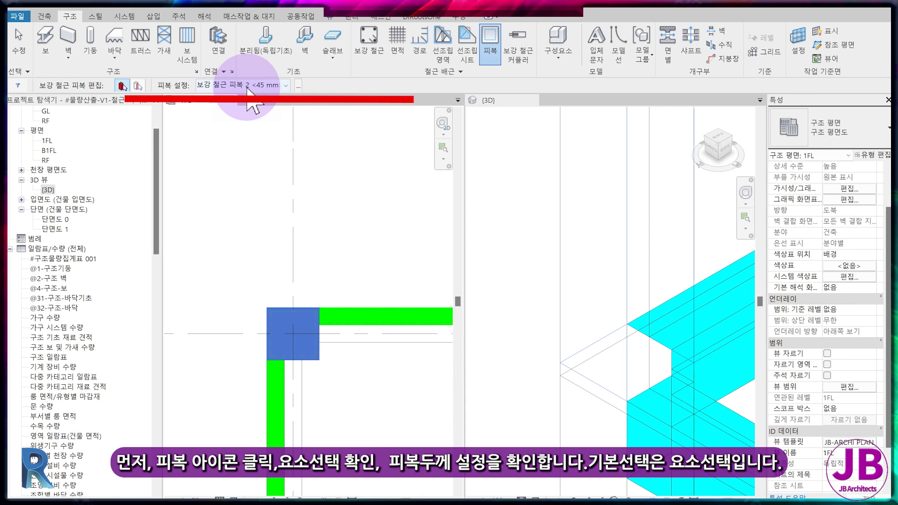
pyautogui.click(371, 32)
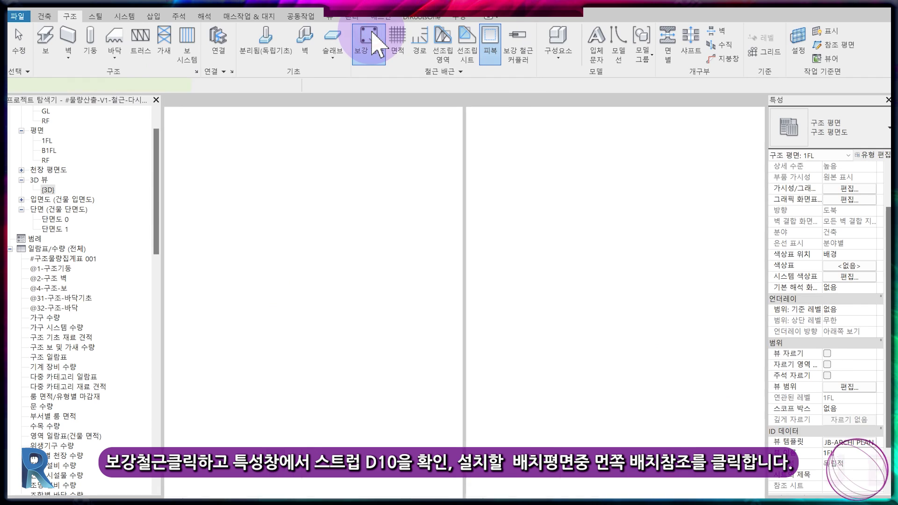
pyautogui.click(580, 70)
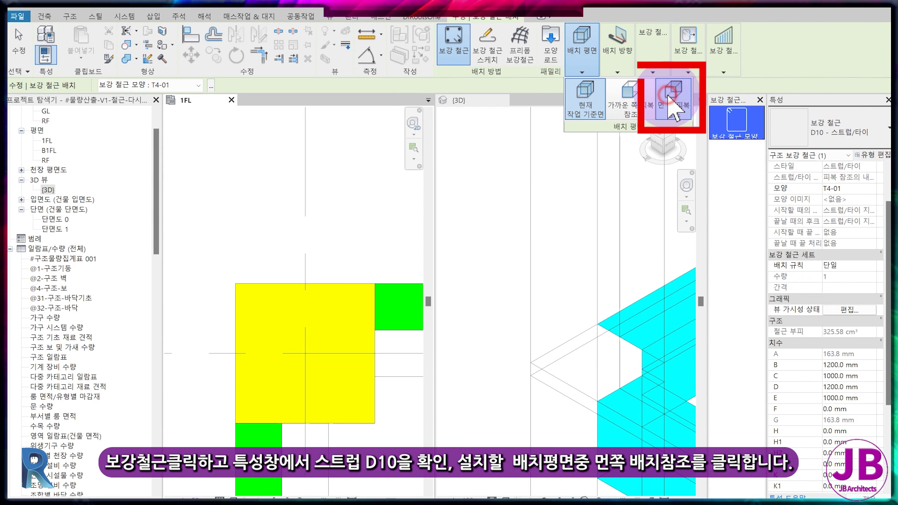
pyautogui.click(669, 96)
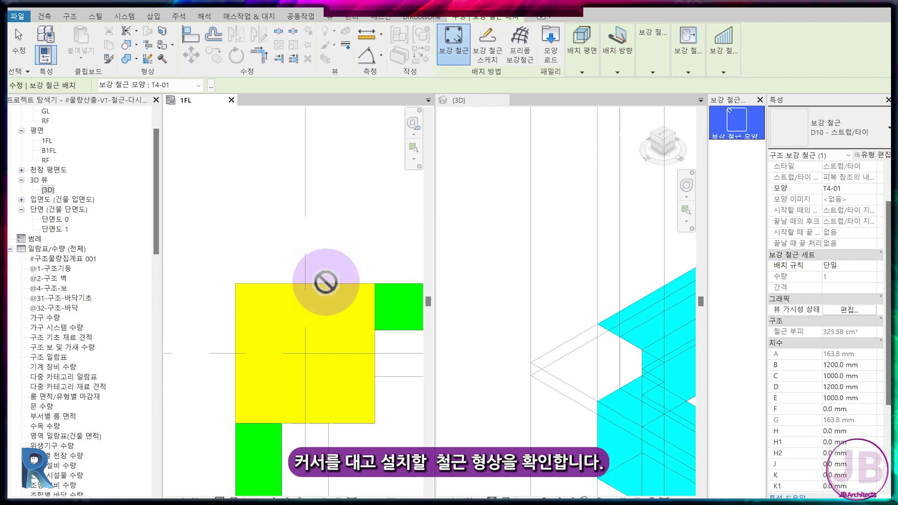
pyautogui.click(617, 72)
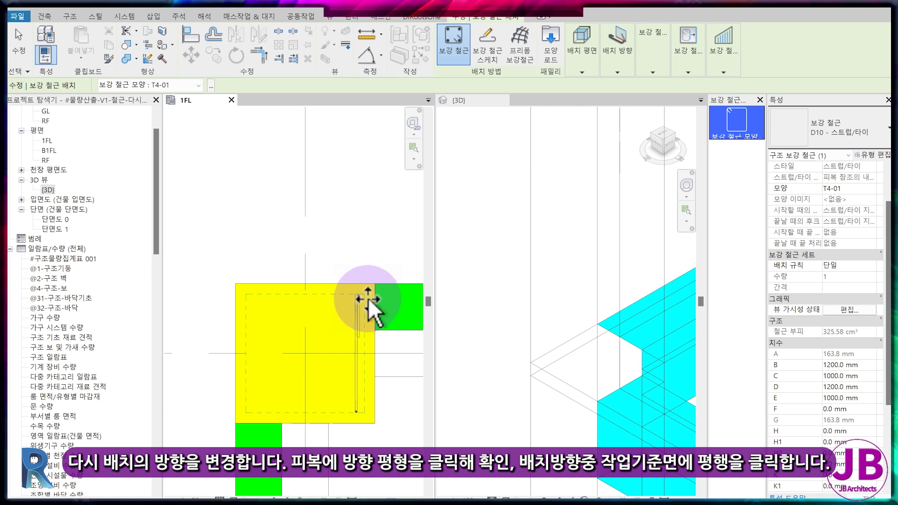
pyautogui.click(630, 97)
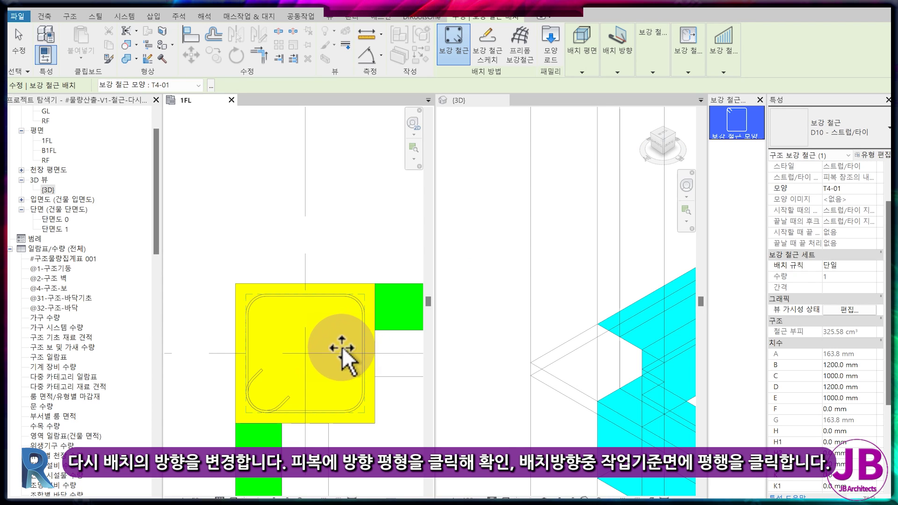
# Step: Place one D10 T4-01 stirrup in the yellow column and select it to check
pyautogui.click(291, 339)
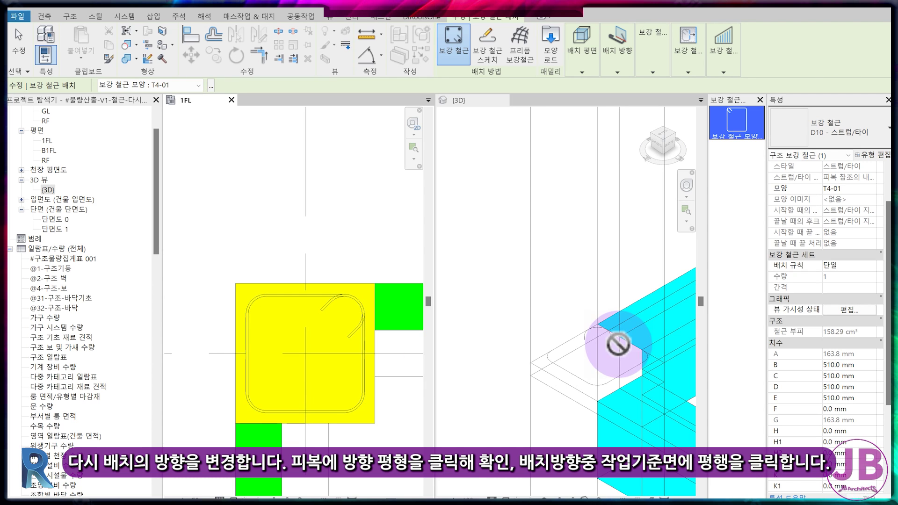
pyautogui.press('Escape')
pyautogui.click(366, 368)
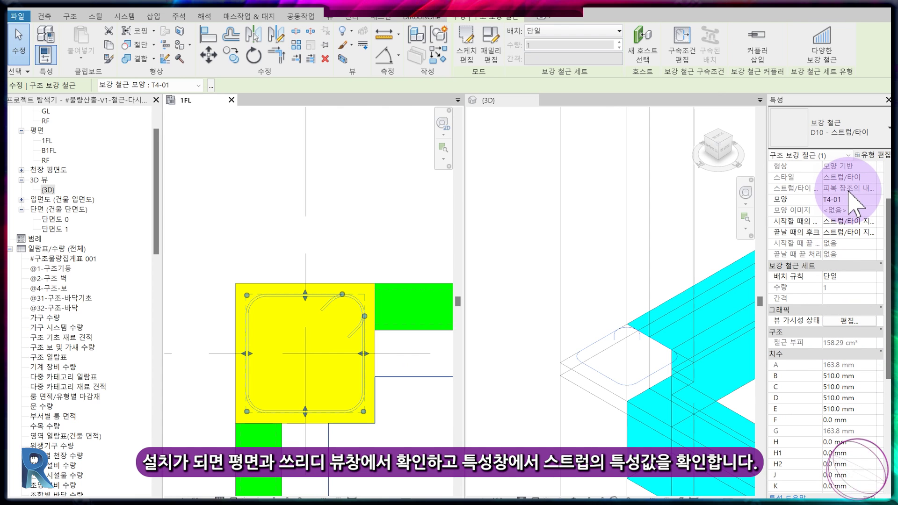
# Step: Set both the standard and stirrup/tie bend diameters of the D10 bar type to 30 mm
pyautogui.click(874, 156)
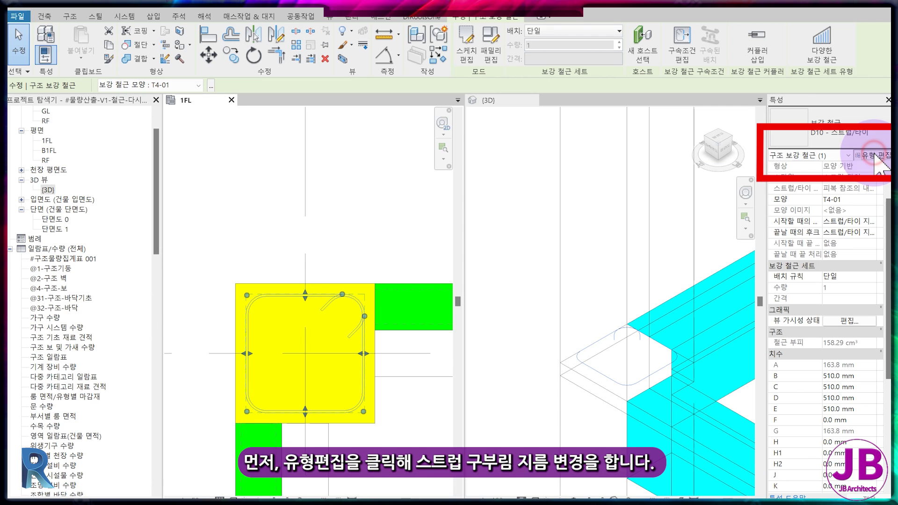
pyautogui.click(789, 292)
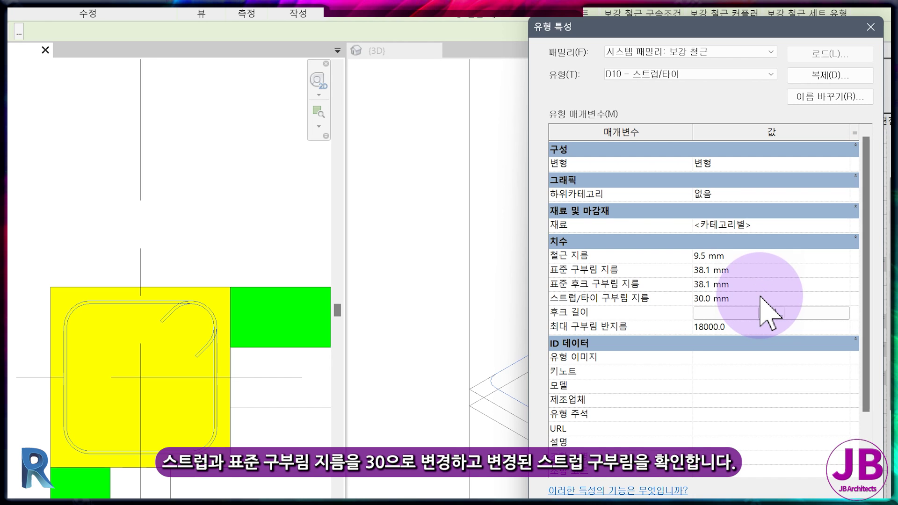
pyautogui.click(769, 270)
pyautogui.write('30')
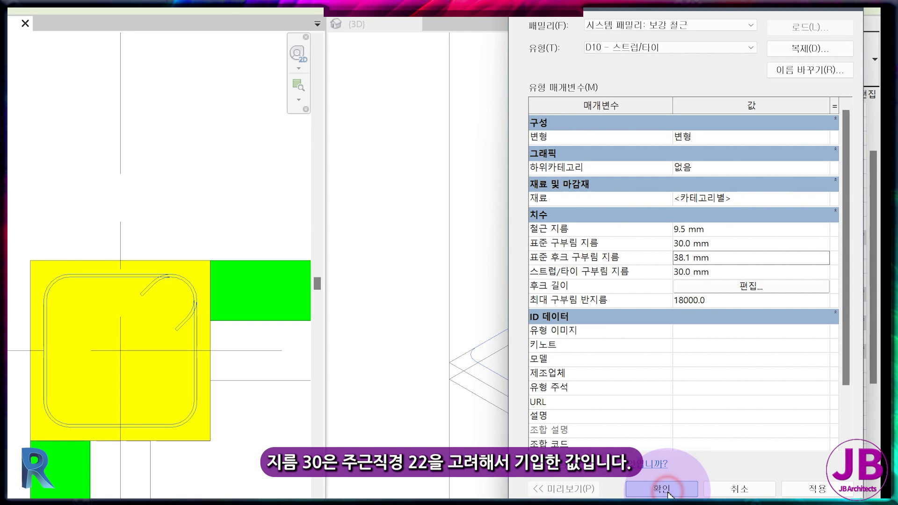
pyautogui.click(667, 489)
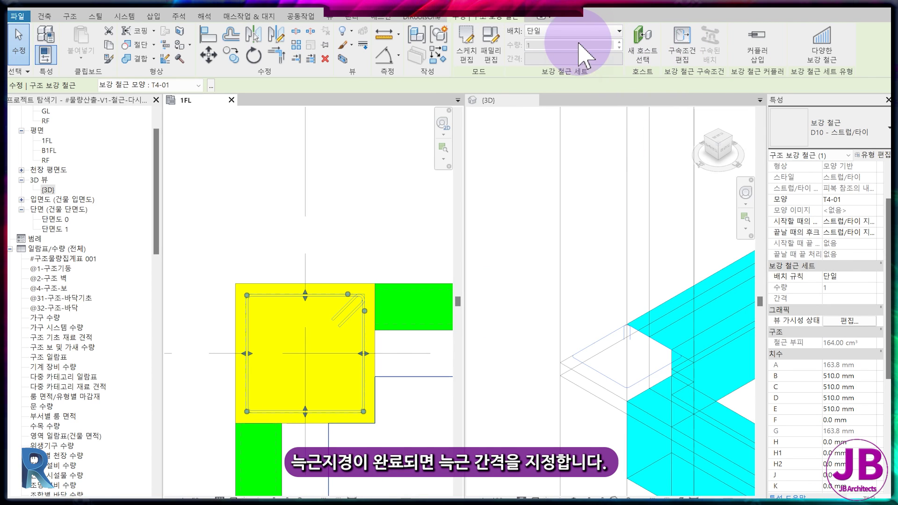
# Step: Show the rebar Layout rule options on the Modify | Structural Rebar tab
pyautogui.click(580, 32)
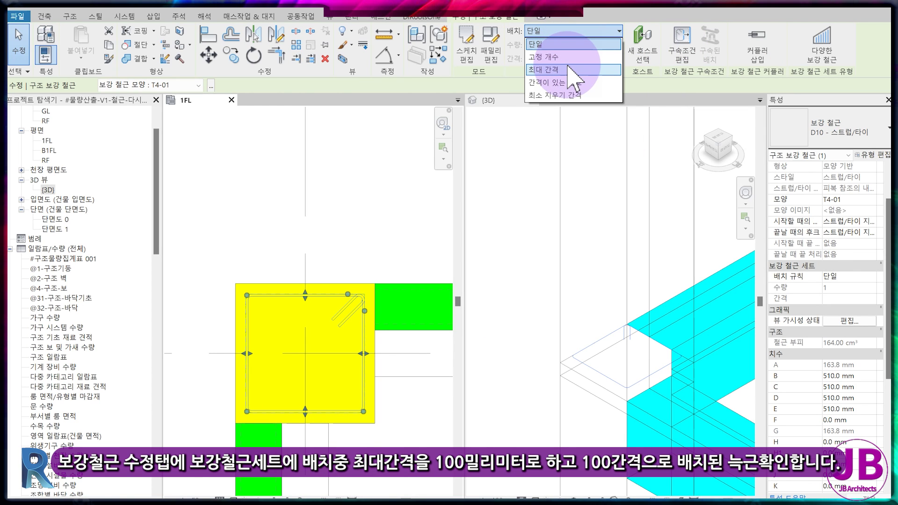
# Step: Lay out the stirrup set by Maximum Spacing at 100 mm, producing 41 ties
pyautogui.click(567, 66)
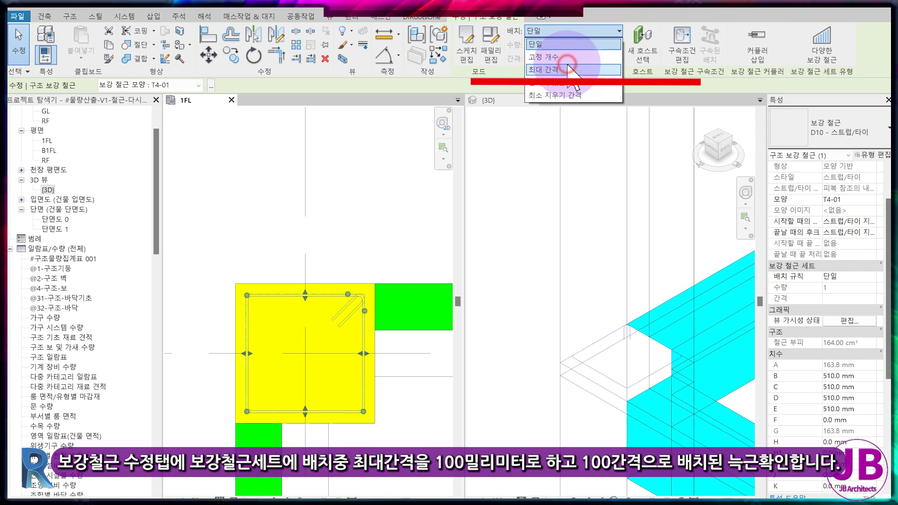
pyautogui.click(567, 65)
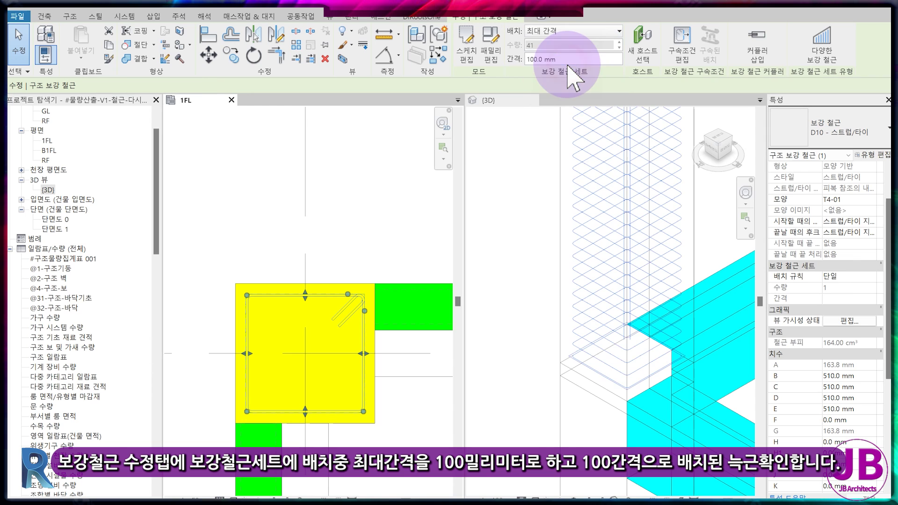
pyautogui.scroll(2, 563, 402)
pyautogui.scroll(-2, 568, 412)
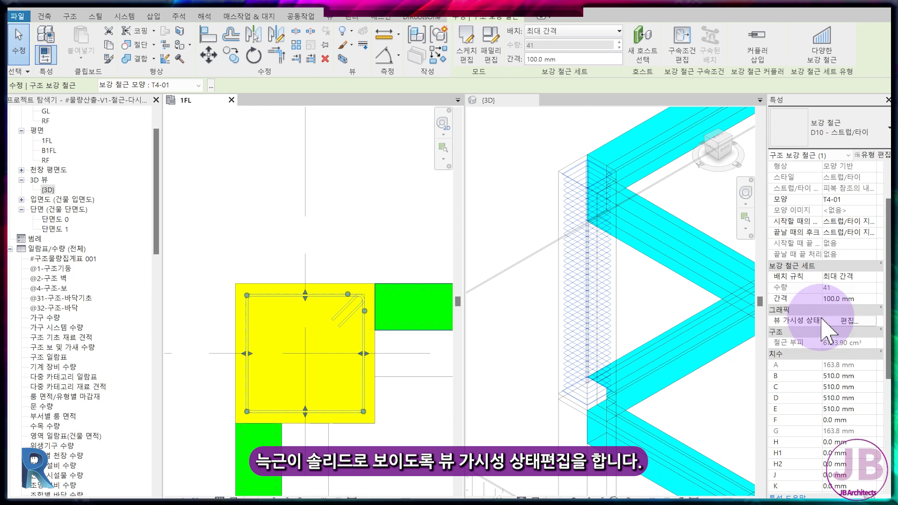
# Step: Make the tie set display as solid in the {3D} view
pyautogui.click(840, 322)
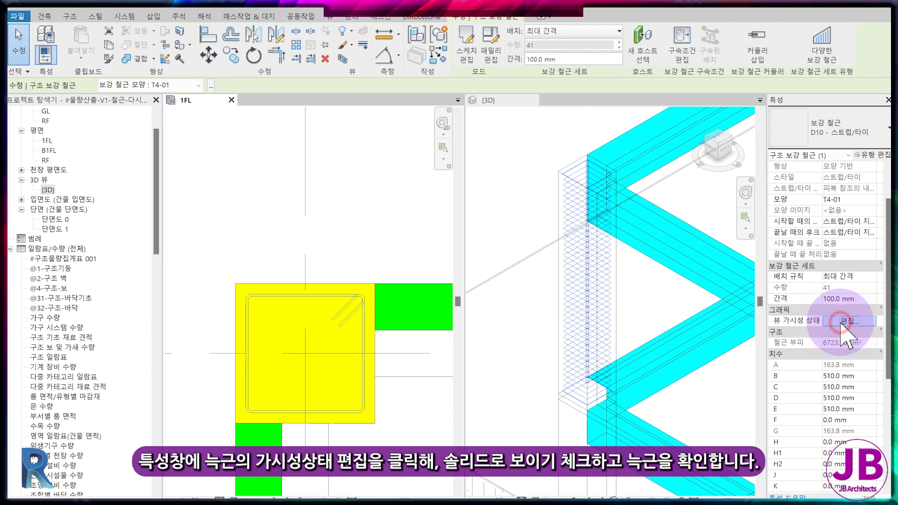
pyautogui.click(841, 323)
pyautogui.click(562, 212)
pyautogui.click(543, 359)
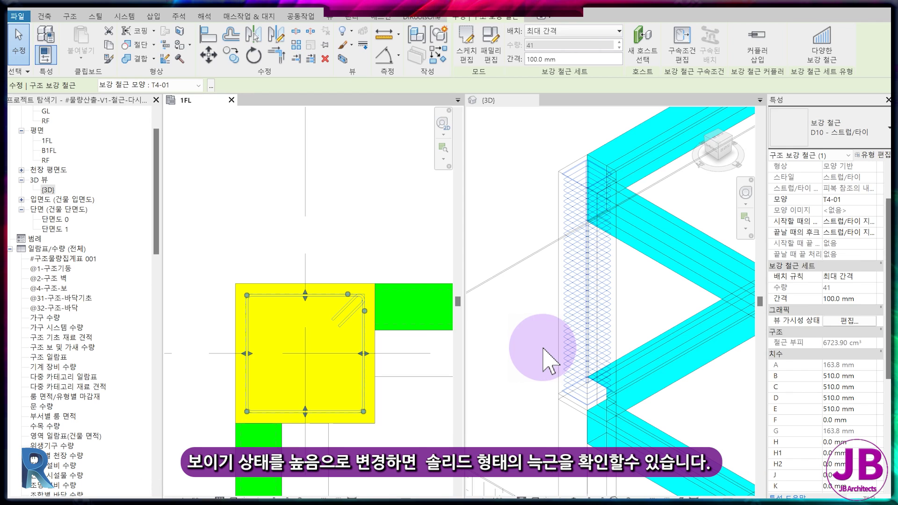
pyautogui.click(551, 351)
pyautogui.scroll(3, 588, 388)
pyautogui.scroll(3, 588, 388)
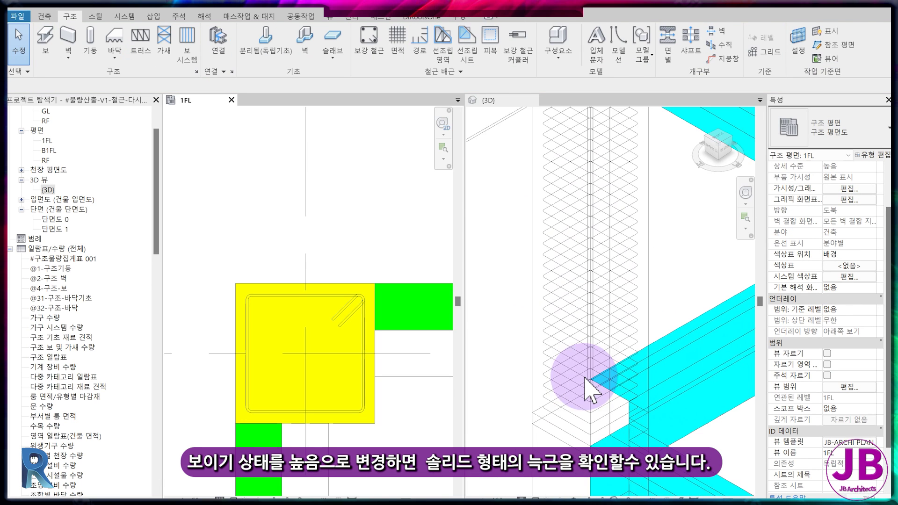
# Step: Set the 3D view's Detail Level to Fine
pyautogui.click(519, 497)
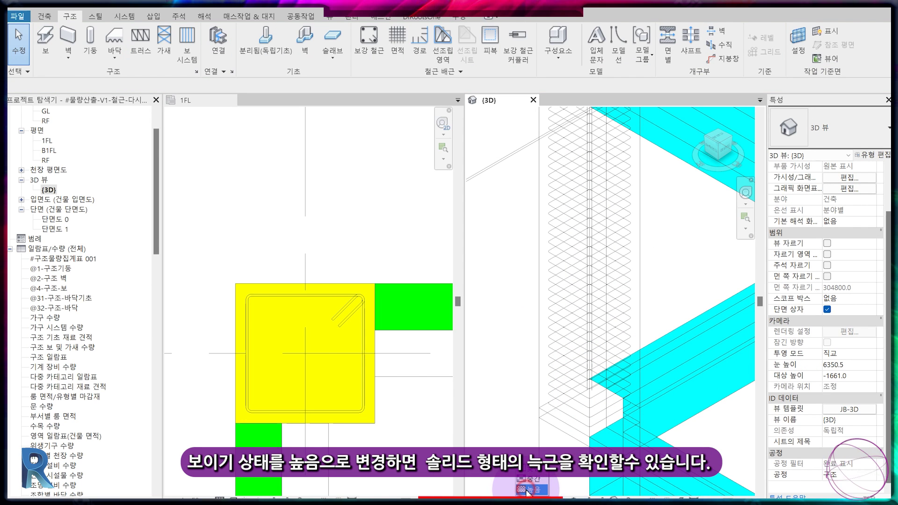
pyautogui.click(527, 490)
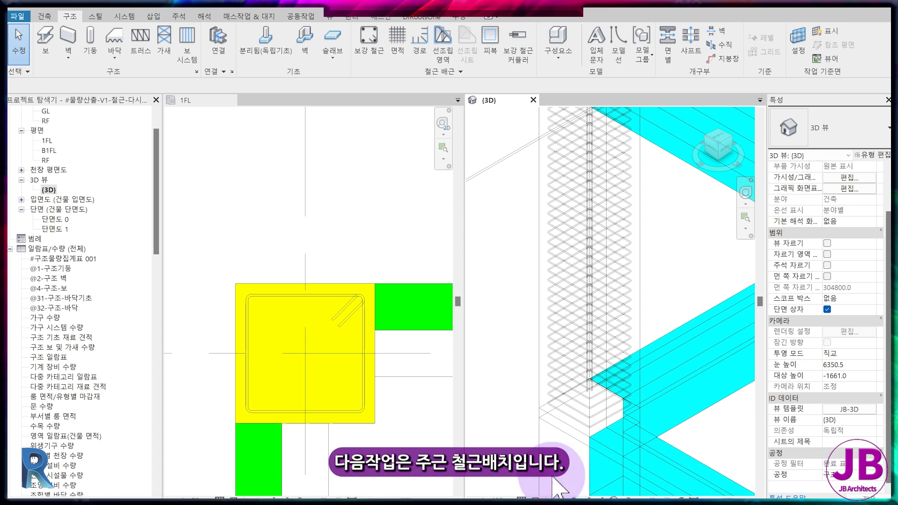
pyautogui.scroll(2, 576, 418)
pyautogui.scroll(2, 588, 427)
pyautogui.scroll(2, 593, 427)
pyautogui.scroll(-3, 561, 402)
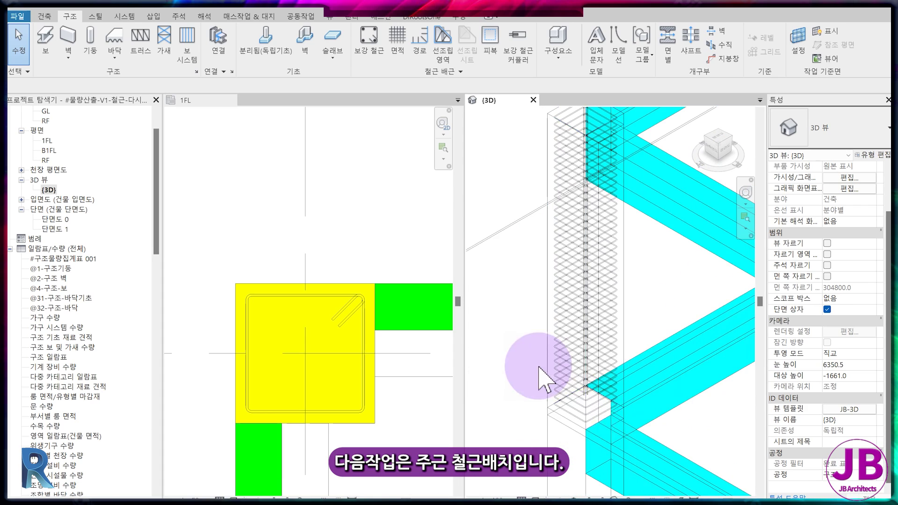
pyautogui.scroll(-1, 557, 397)
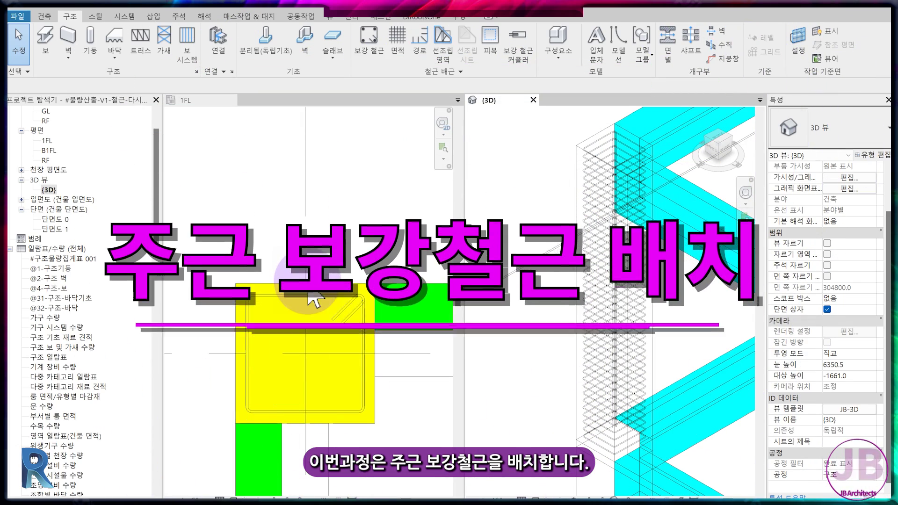
# Step: Give the column in the 1FL plan a 45 mm rebar cover
pyautogui.click(411, 124)
pyautogui.click(487, 42)
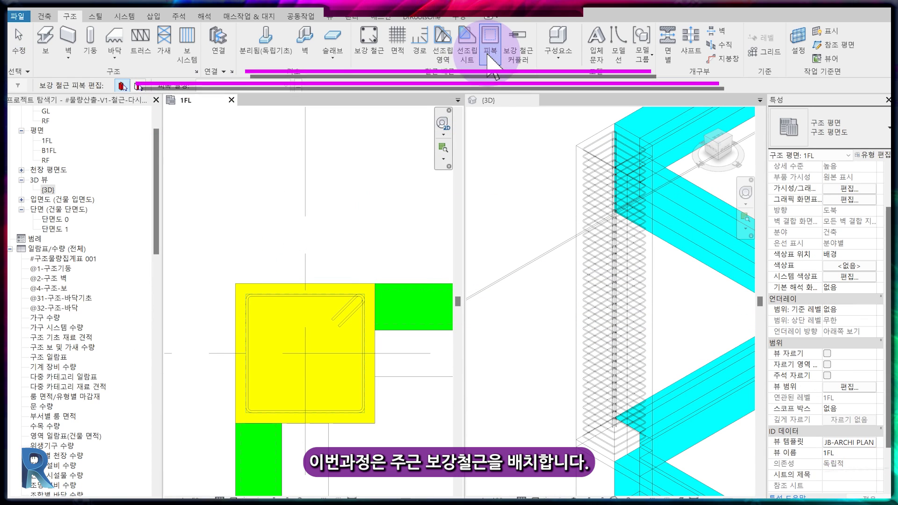
pyautogui.click(280, 280)
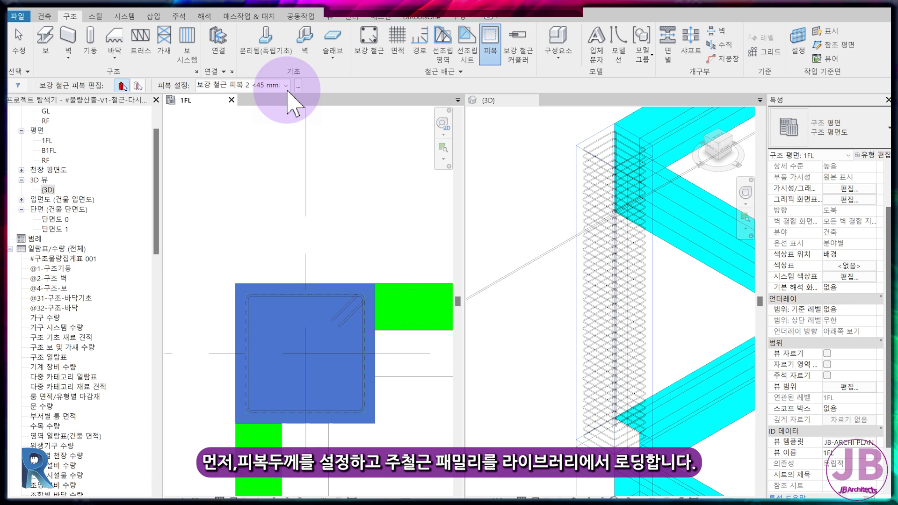
# Step: Load the T1-00 rebar shape family and select it with the D22 bar type
pyautogui.click(370, 47)
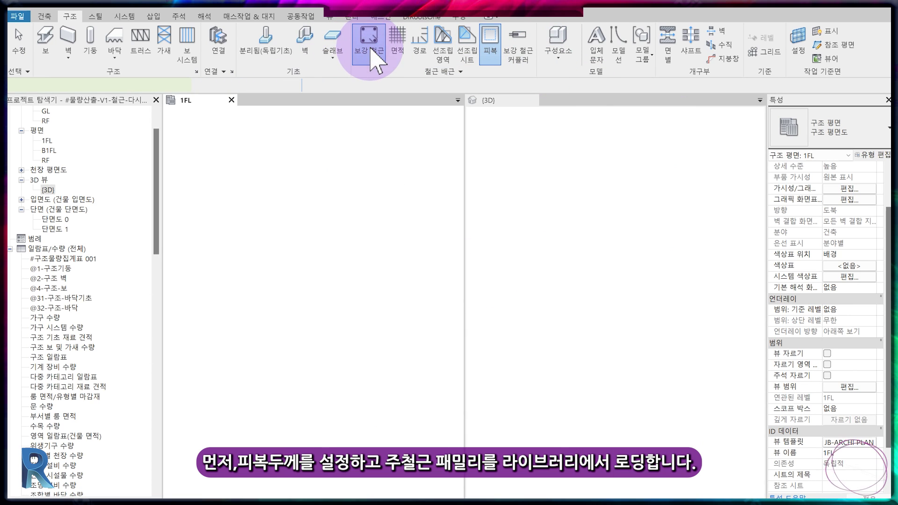
pyautogui.click(547, 61)
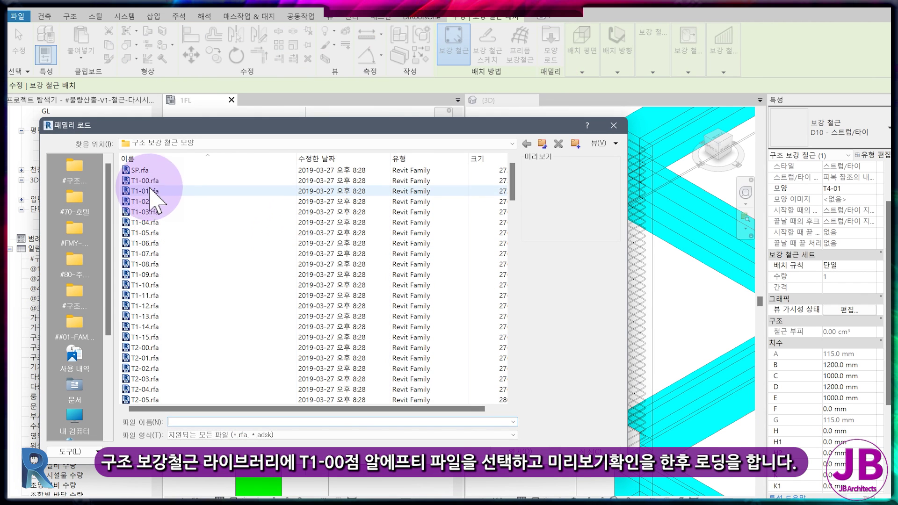
pyautogui.click(145, 180)
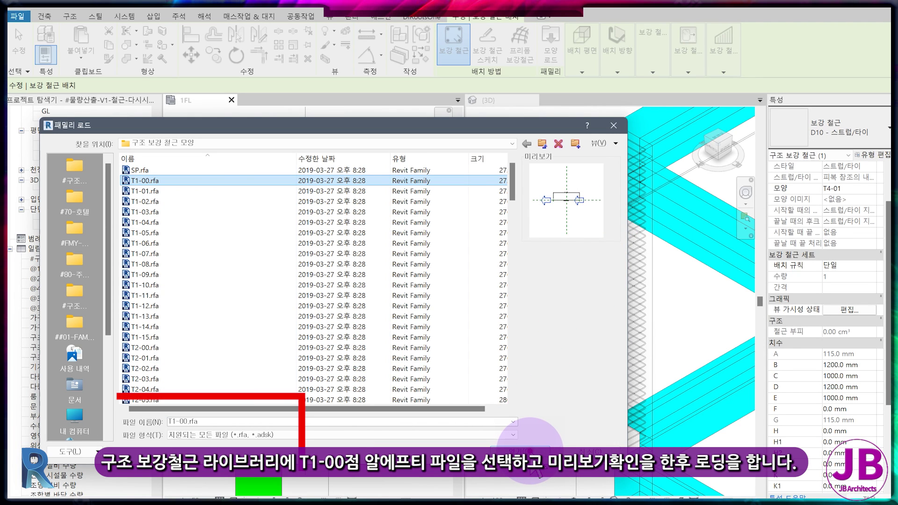
pyautogui.click(531, 450)
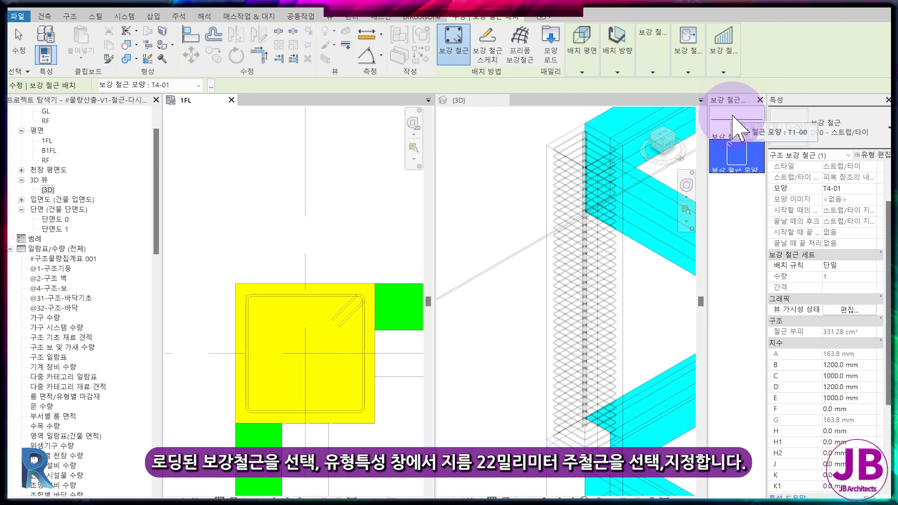
pyautogui.click(732, 115)
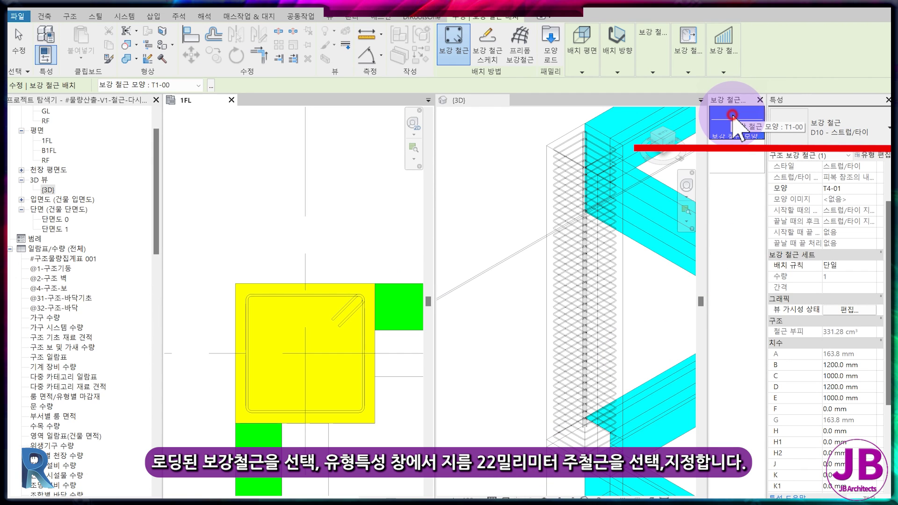
pyautogui.click(865, 136)
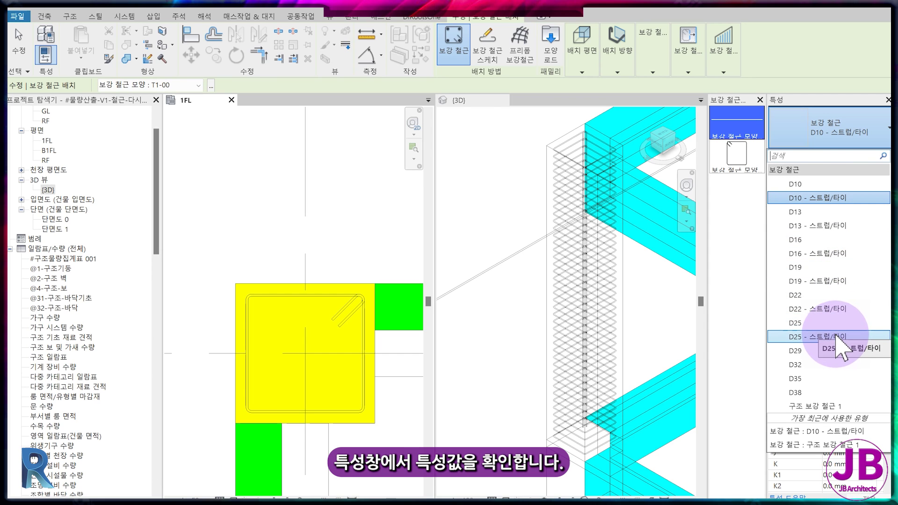
pyautogui.click(832, 295)
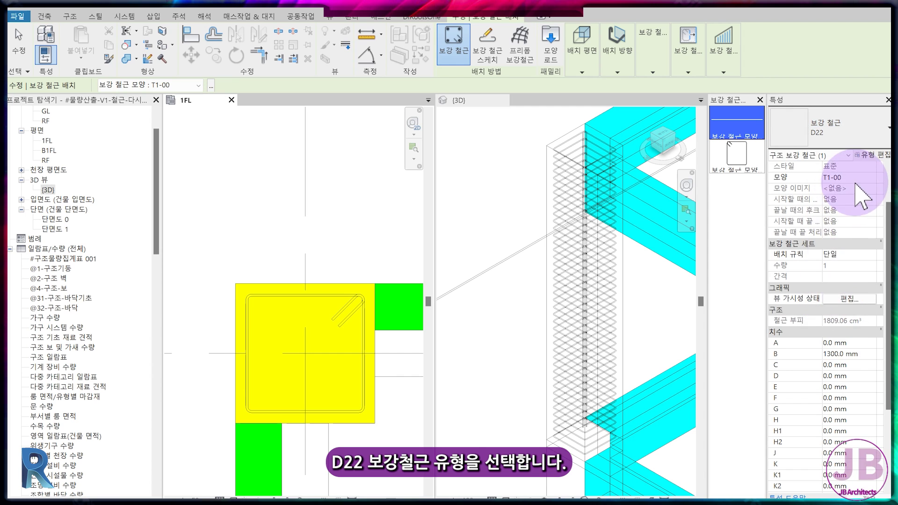
pyautogui.scroll(5, 846, 334)
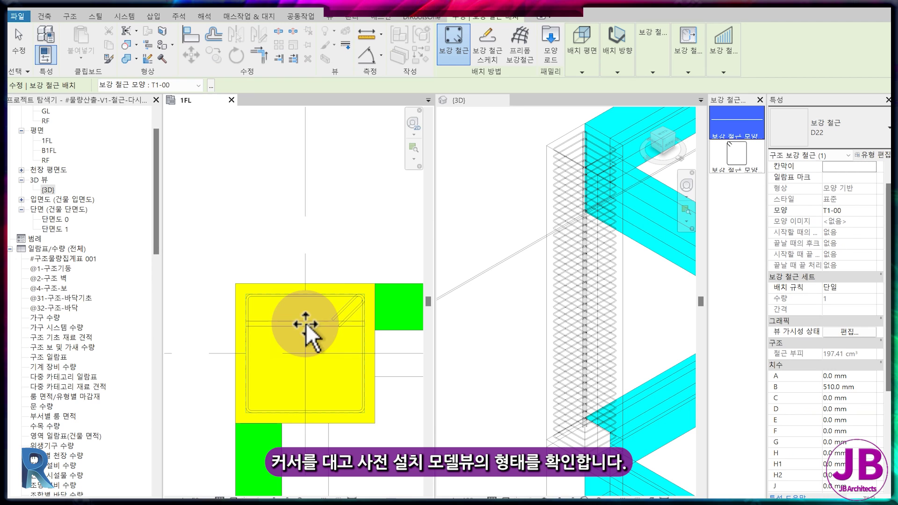
# Step: Place one vertical D22 main bar perpendicular to cover in the column corner
pyautogui.click(589, 71)
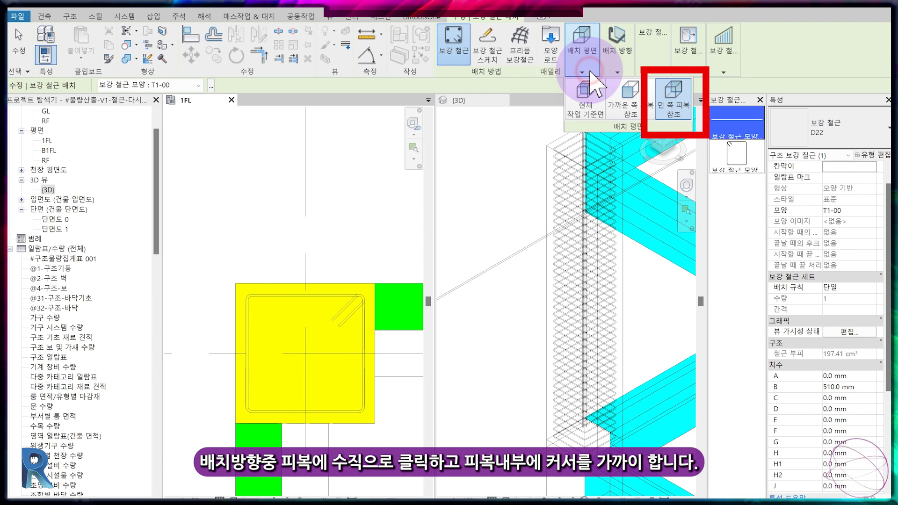
pyautogui.click(617, 71)
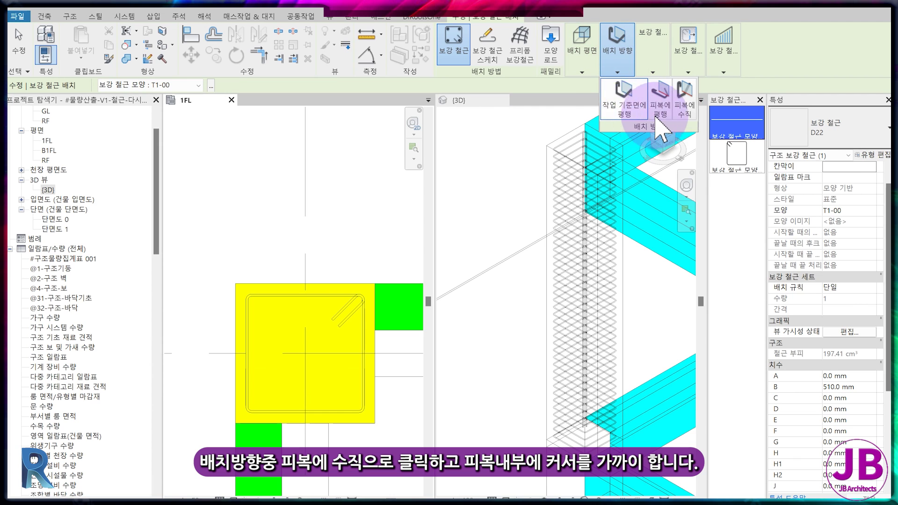
pyautogui.click(678, 107)
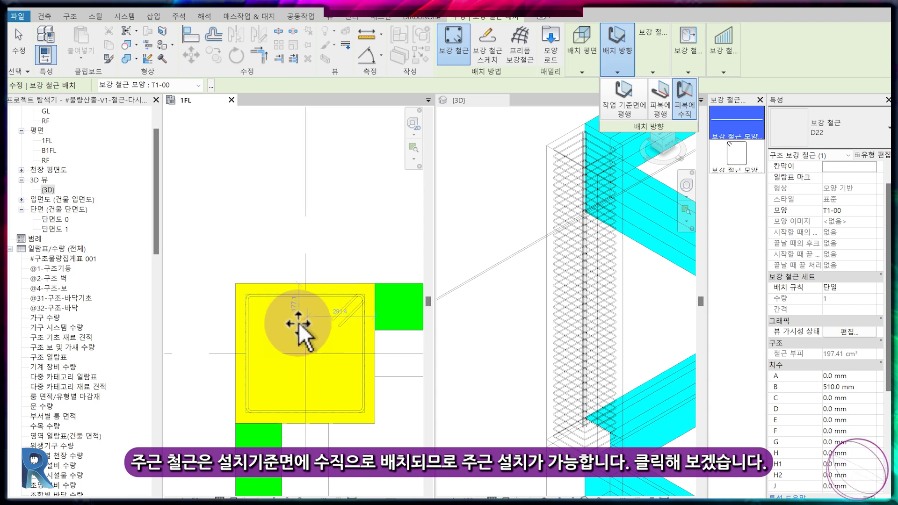
pyautogui.click(267, 316)
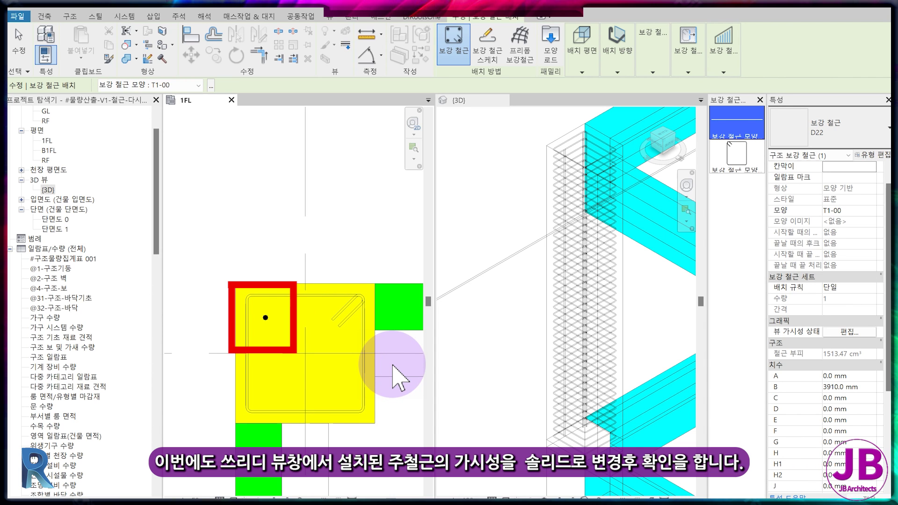
pyautogui.press('Escape')
# Step: Zoom in and make the {3D} view active
pyautogui.scroll(3, 562, 440)
pyautogui.scroll(2, 608, 440)
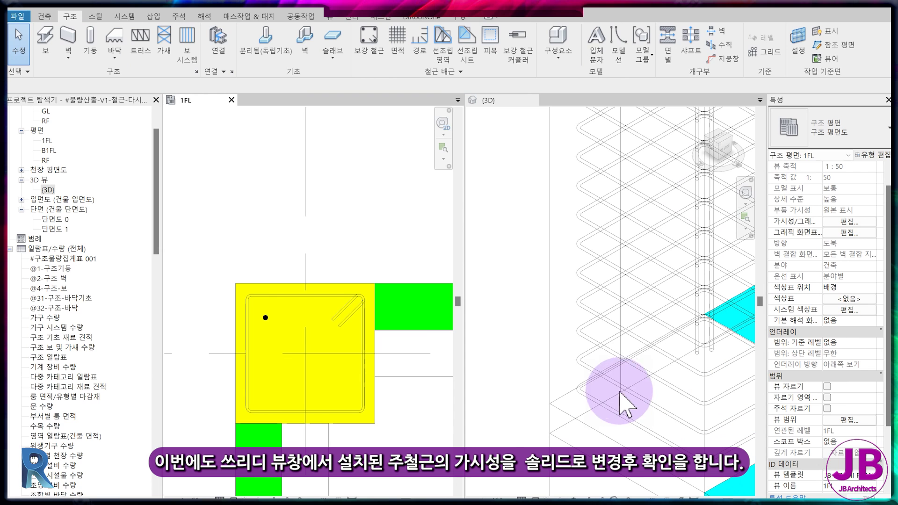
pyautogui.click(621, 384)
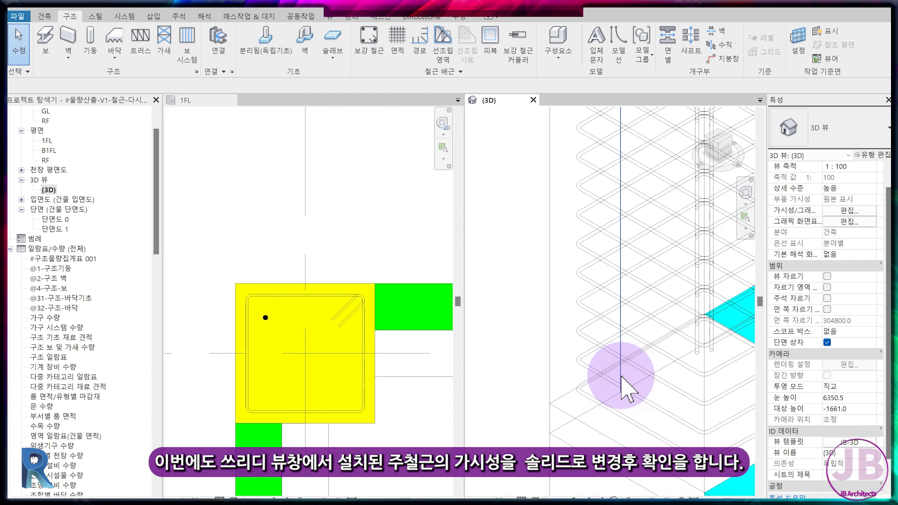
# Step: Set the main bar to View Visibly and View as Solid in the {3D} view
pyautogui.click(621, 376)
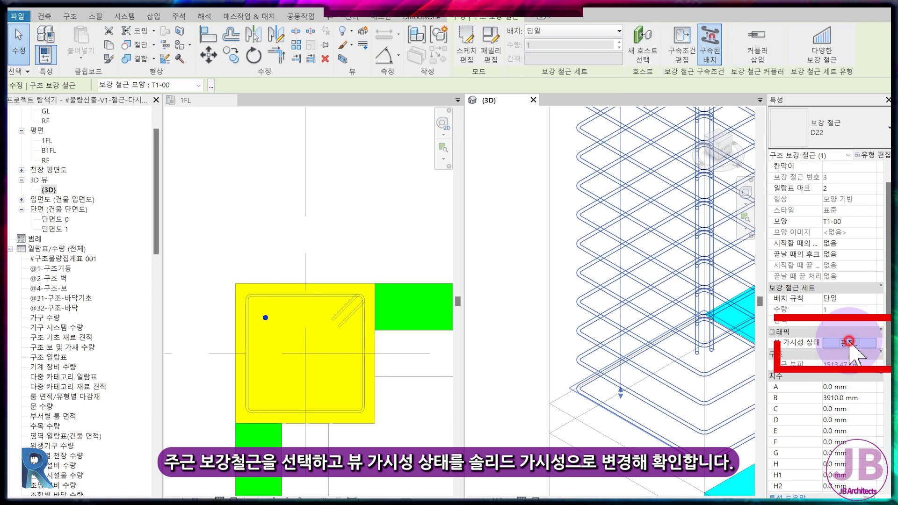
pyautogui.click(849, 342)
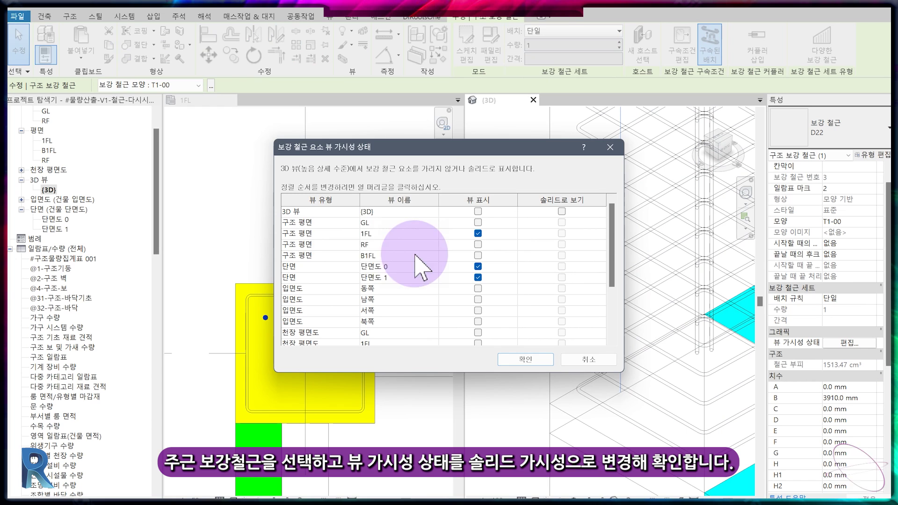
pyautogui.click(477, 211)
pyautogui.click(562, 211)
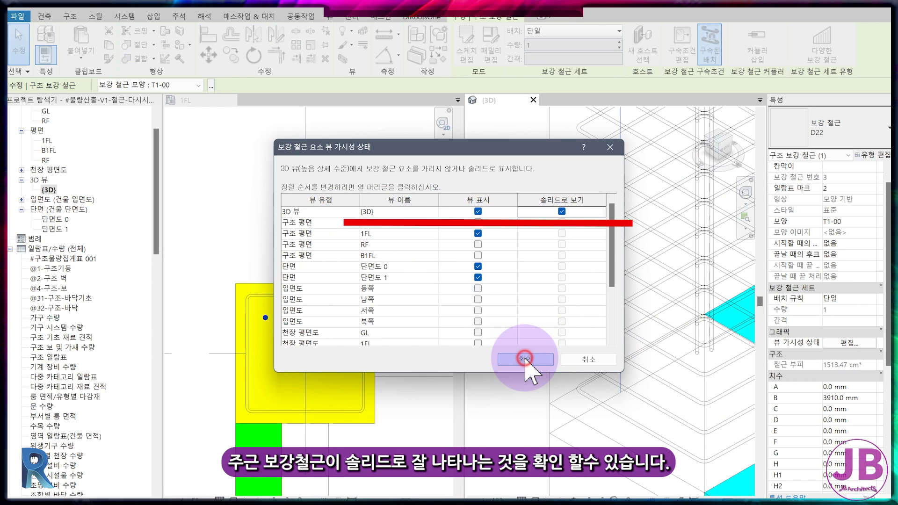
pyautogui.click(525, 359)
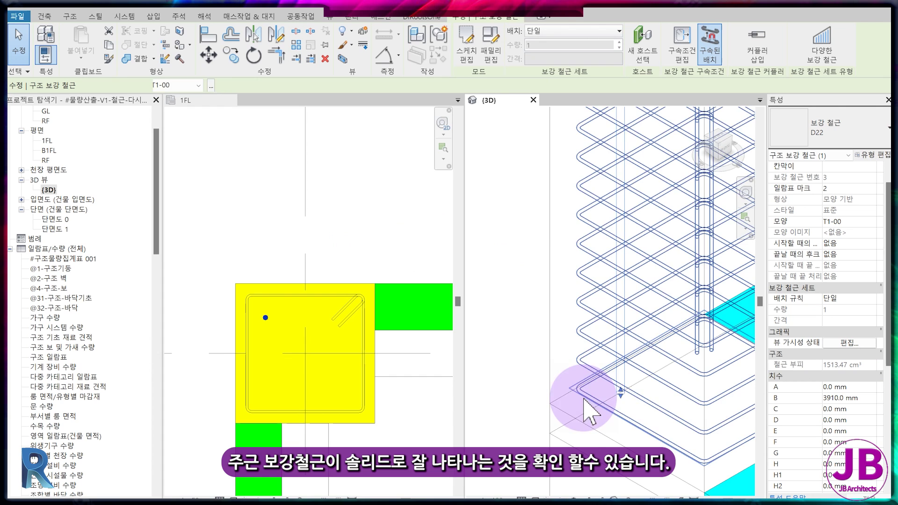
pyautogui.click(627, 418)
# Step: Return to the 1FL plan and select the existing main bar there
pyautogui.scroll(-5, 621, 411)
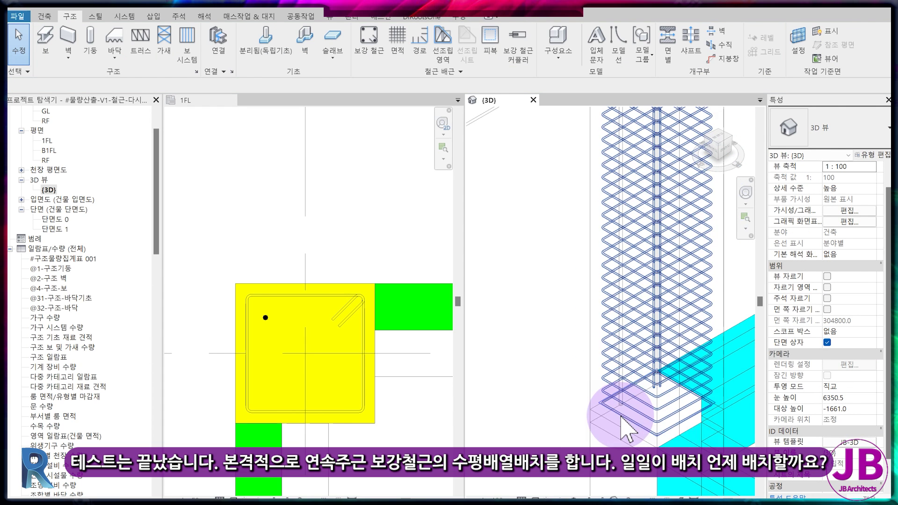
pyautogui.click(265, 318)
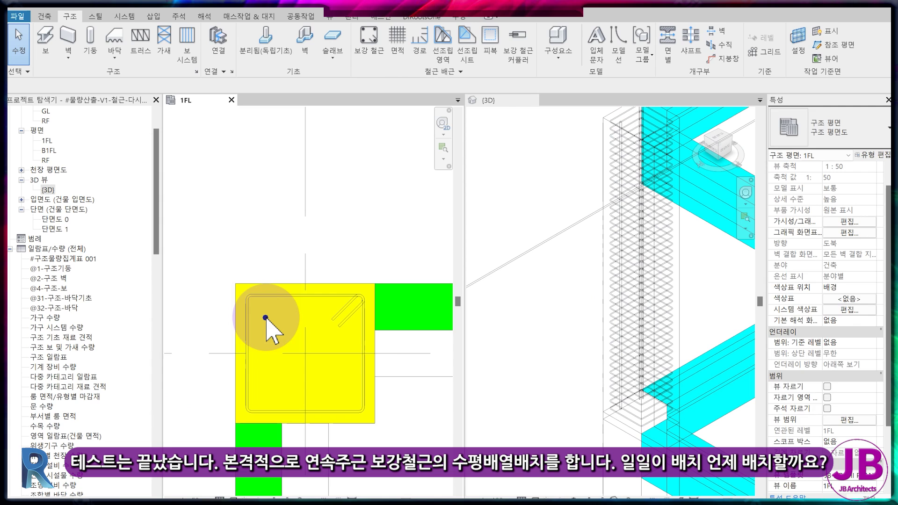
pyautogui.scroll(2, 266, 318)
pyautogui.click(268, 319)
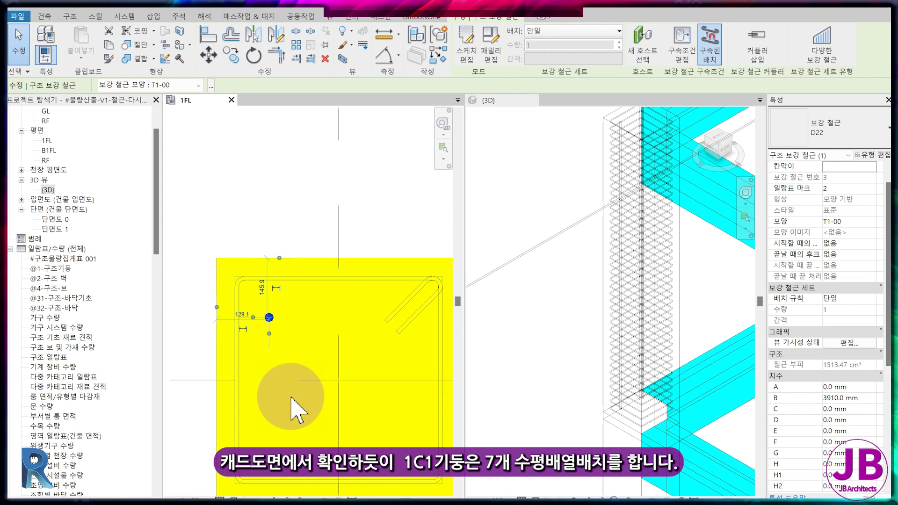
# Step: Clear the rebar selection in Revit after checking the AutoCAD section
pyautogui.click(293, 410)
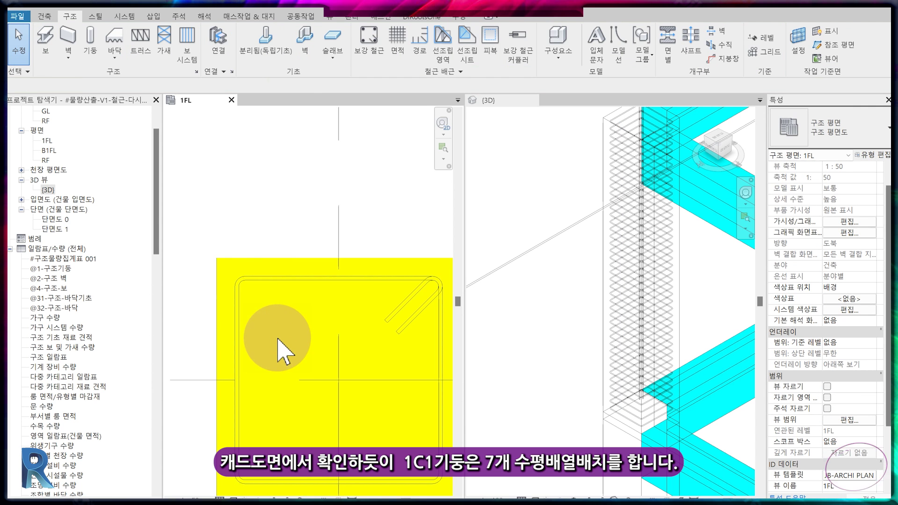
# Step: Place fixed-number sets of 7 D22 bars along the column's top and bottom faces
pyautogui.click(375, 48)
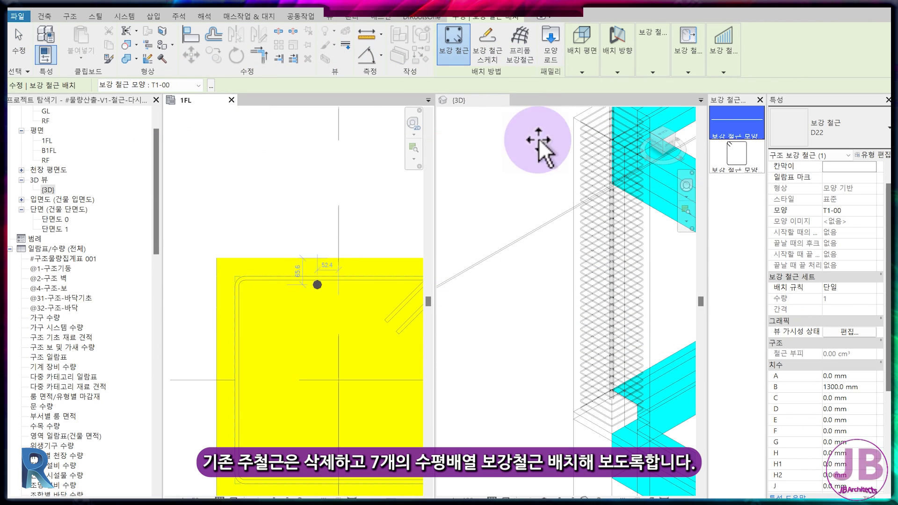
pyautogui.click(664, 67)
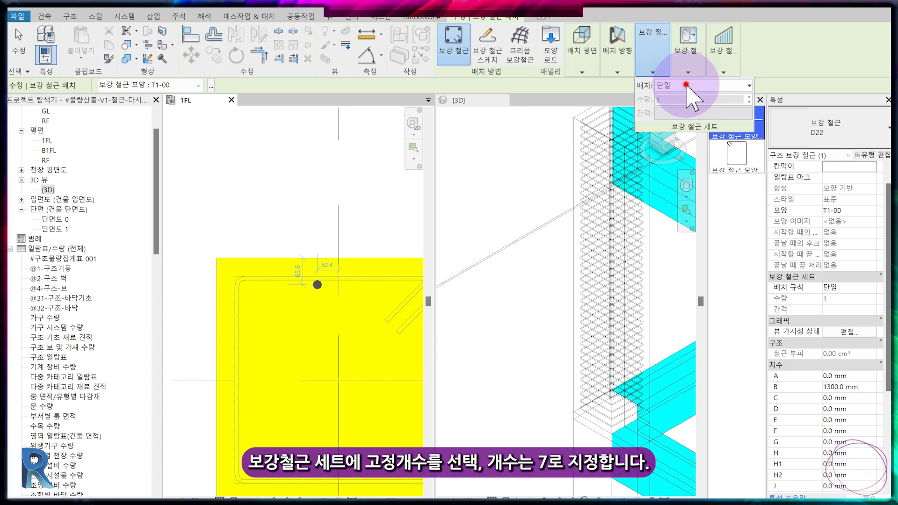
pyautogui.click(692, 86)
pyautogui.click(705, 113)
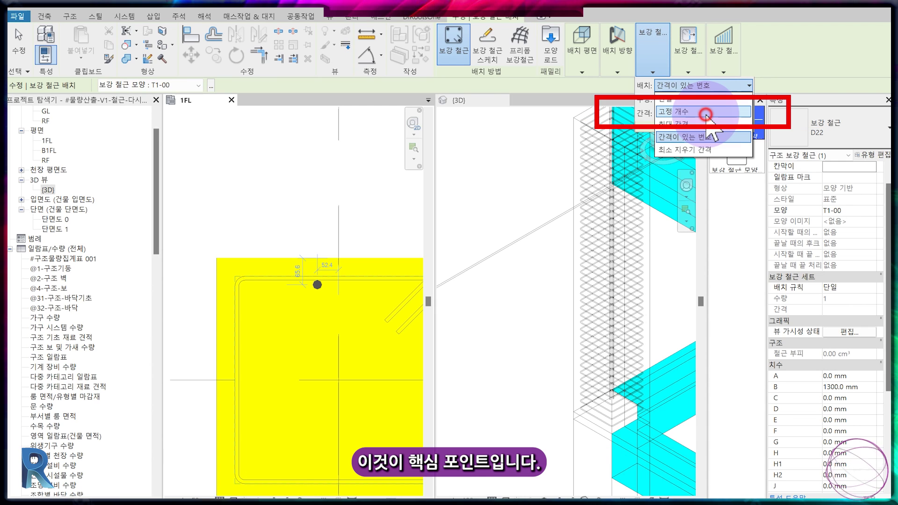
pyautogui.click(705, 114)
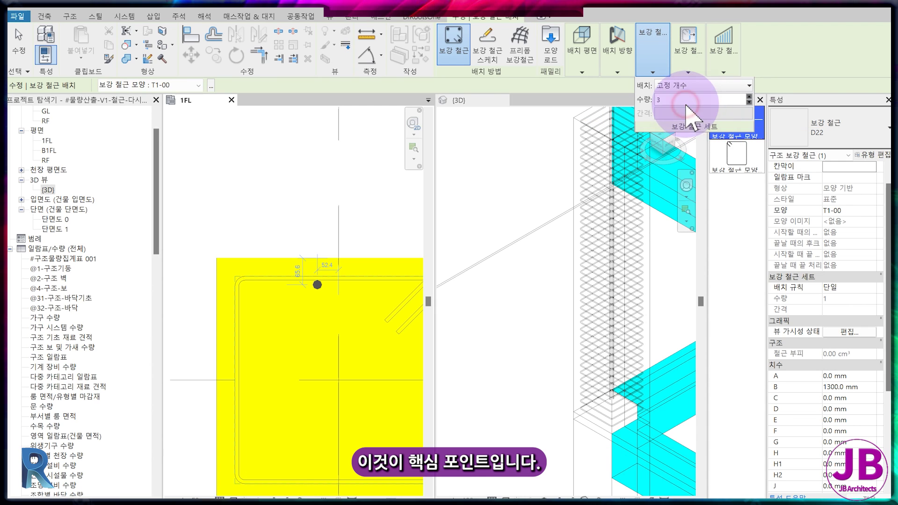
pyautogui.write('7')
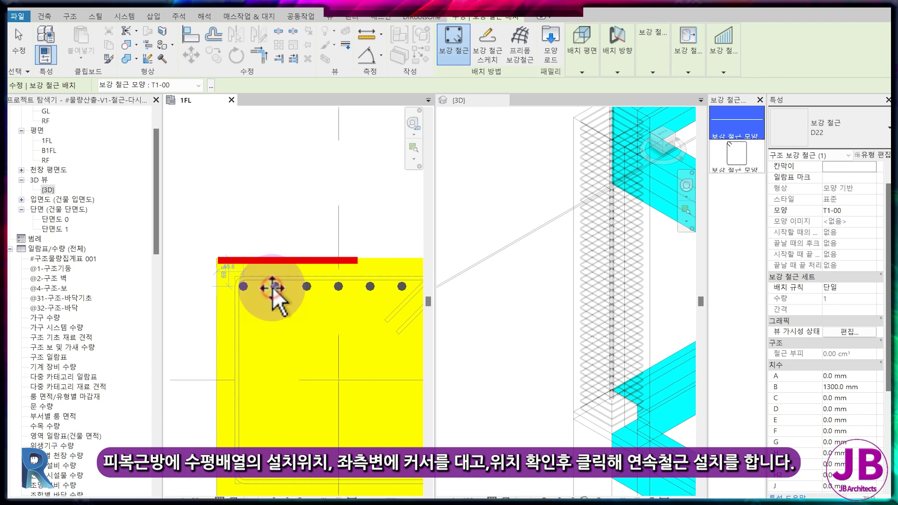
pyautogui.click(272, 288)
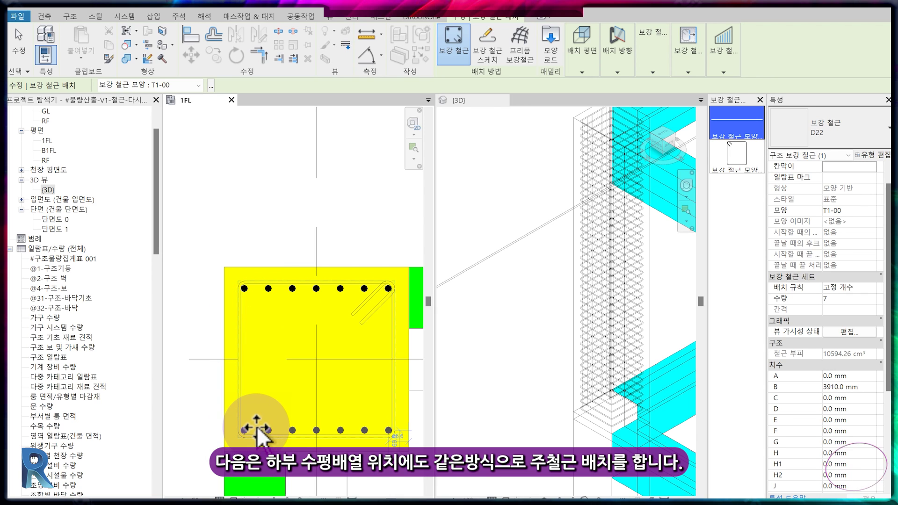
pyautogui.click(257, 429)
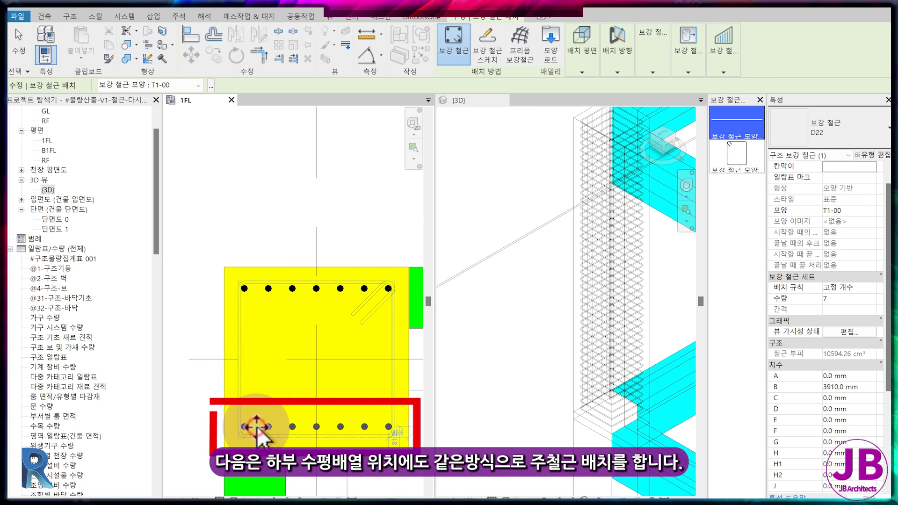
pyautogui.press('Escape')
pyautogui.scroll(3, 316, 430)
pyautogui.click(317, 424)
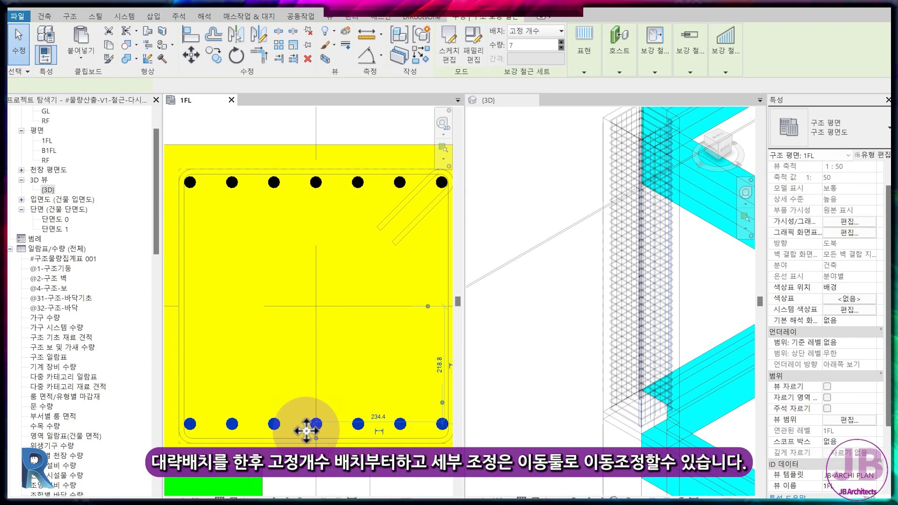
# Step: Start an MV move on the selected bars, then cancel it
pyautogui.scroll(3, 317, 425)
pyautogui.press('m')
pyautogui.press('v')
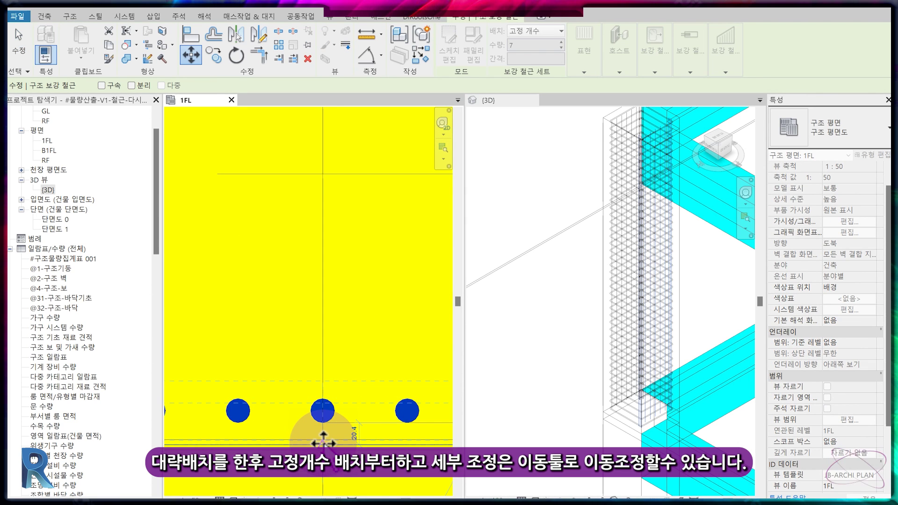
pyautogui.press('Escape')
pyautogui.press('Escape')
pyautogui.scroll(-3, 309, 433)
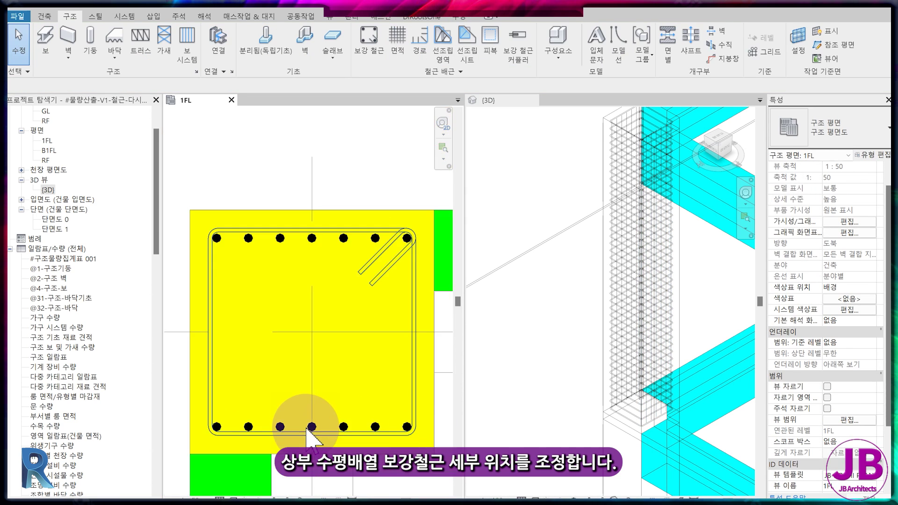
# Step: Move the top row of main bars slightly upward with MV to sit inside the tie
pyautogui.click(247, 239)
pyautogui.scroll(5, 246, 237)
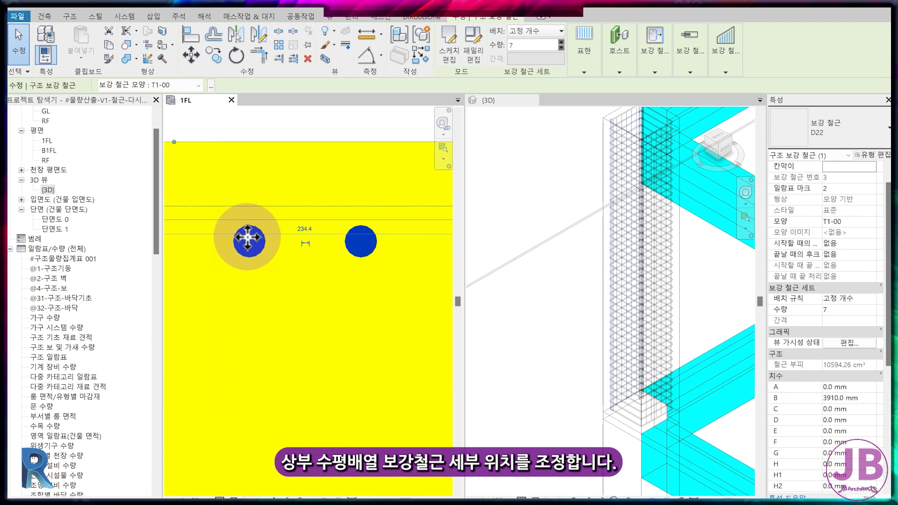
pyautogui.press('m')
pyautogui.press('v')
pyautogui.click(247, 238)
pyautogui.click(252, 212)
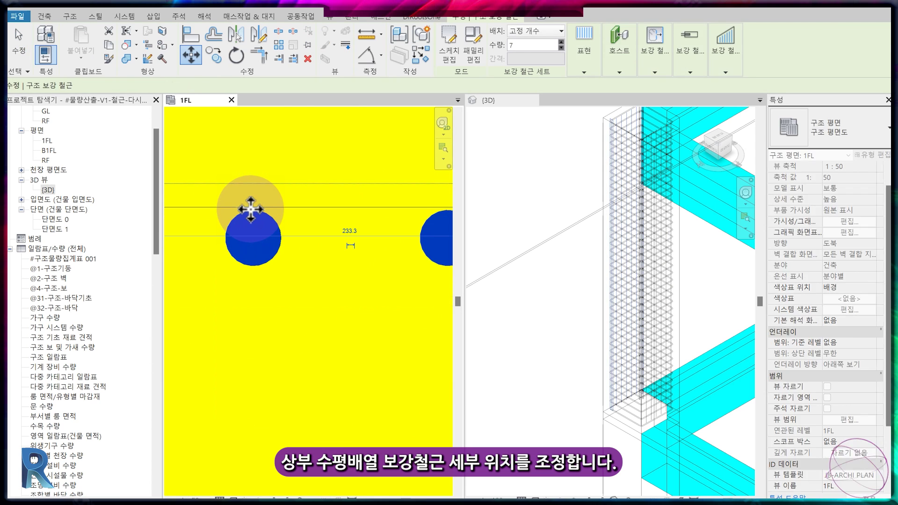
pyautogui.press('Escape')
pyautogui.scroll(-3, 270, 227)
pyautogui.scroll(-1, 249, 259)
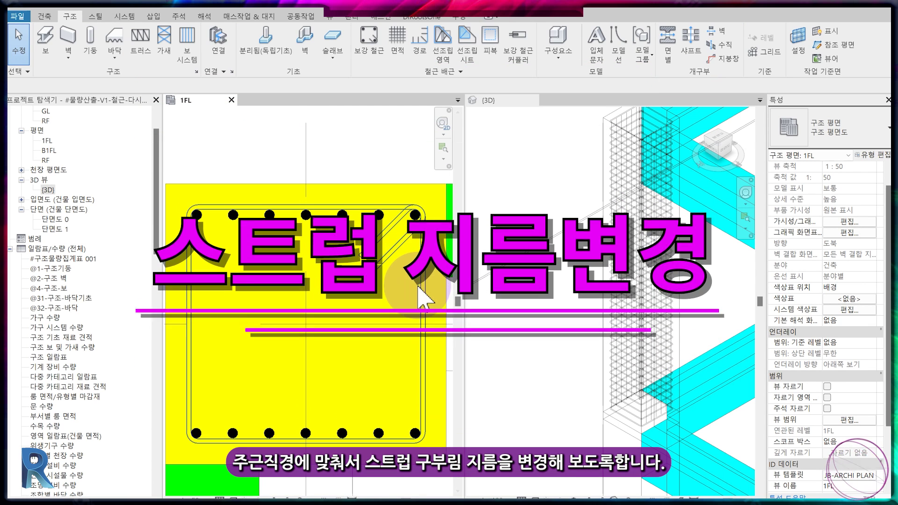
# Step: Set the column tie's D10 type Standard Bend Diameter to 50 mm
pyautogui.click(425, 287)
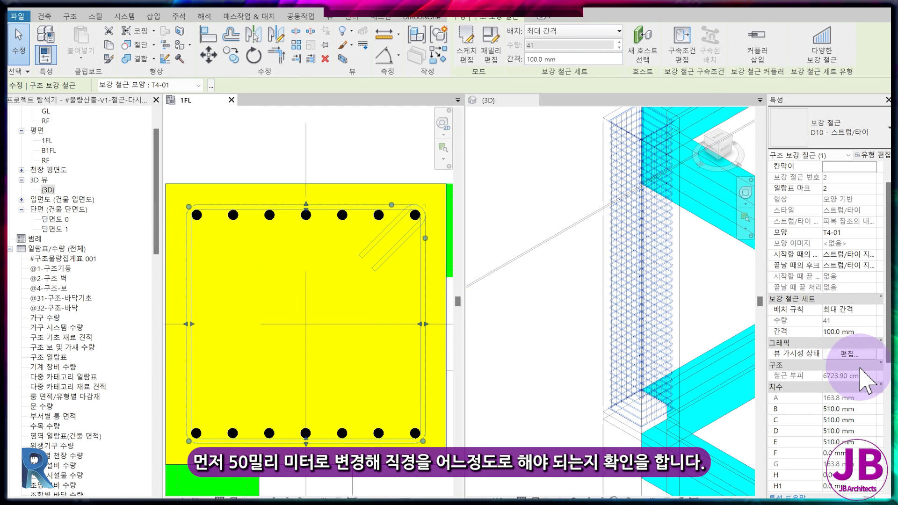
pyautogui.click(873, 154)
pyautogui.click(795, 270)
pyautogui.write('50')
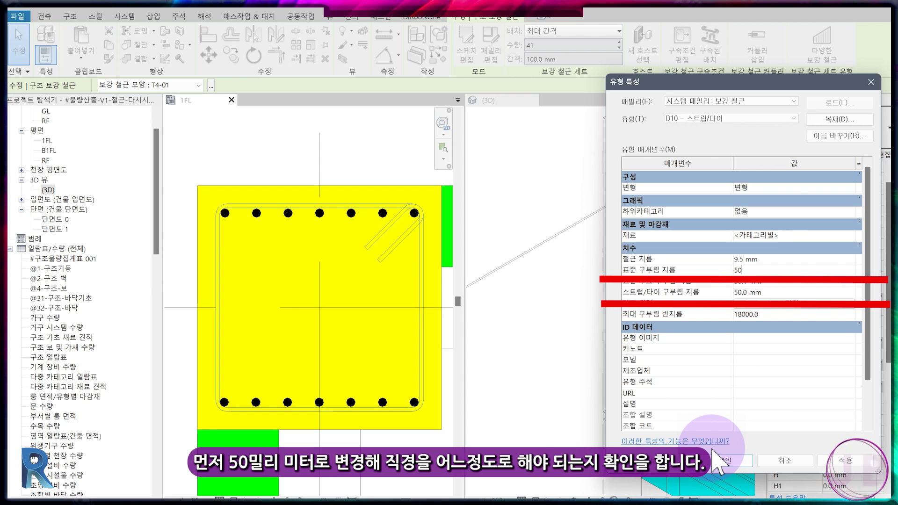
pyautogui.click(720, 462)
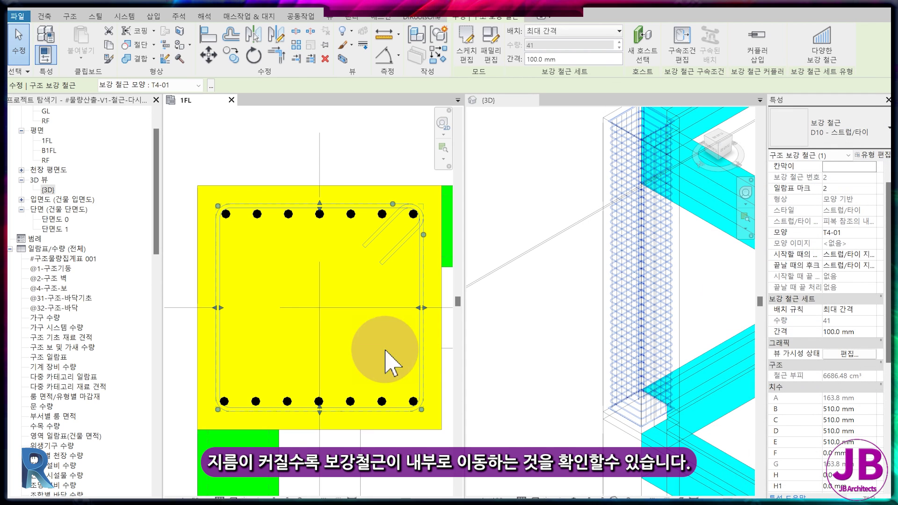
# Step: Reopen the tie's type properties to use 22.2 mm bend diameters, zooming in on the corner bars
pyautogui.scroll(3, 222, 214)
pyautogui.scroll(1, 222, 217)
pyautogui.scroll(1, 221, 215)
pyautogui.scroll(1, 221, 210)
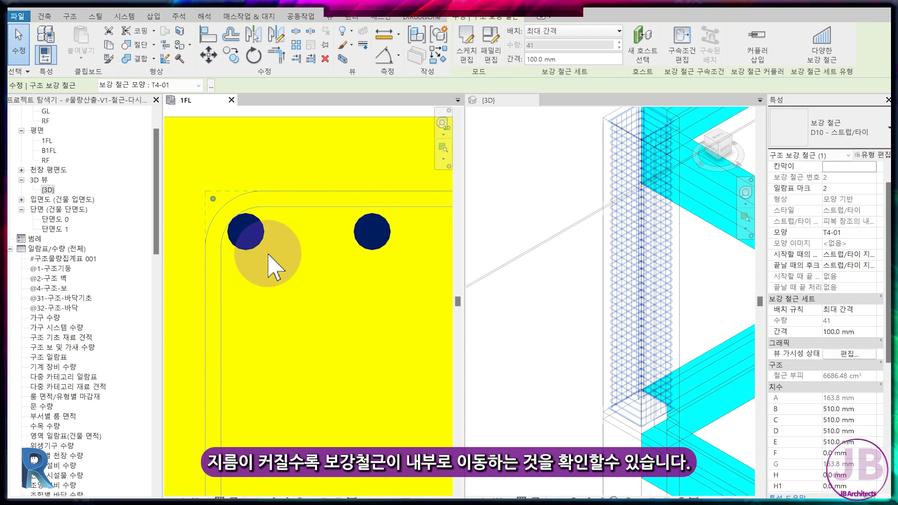
pyautogui.click(876, 156)
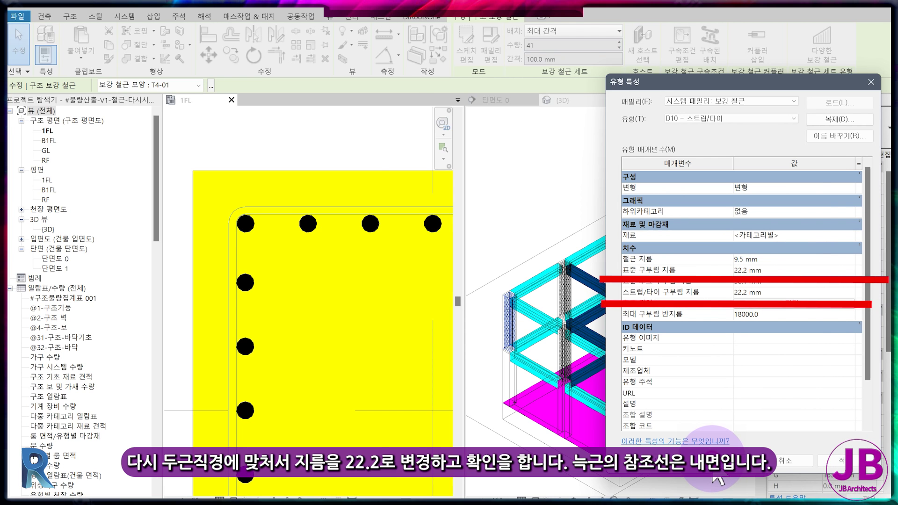
pyautogui.scroll(3, 444, 250)
pyautogui.scroll(2, 421, 215)
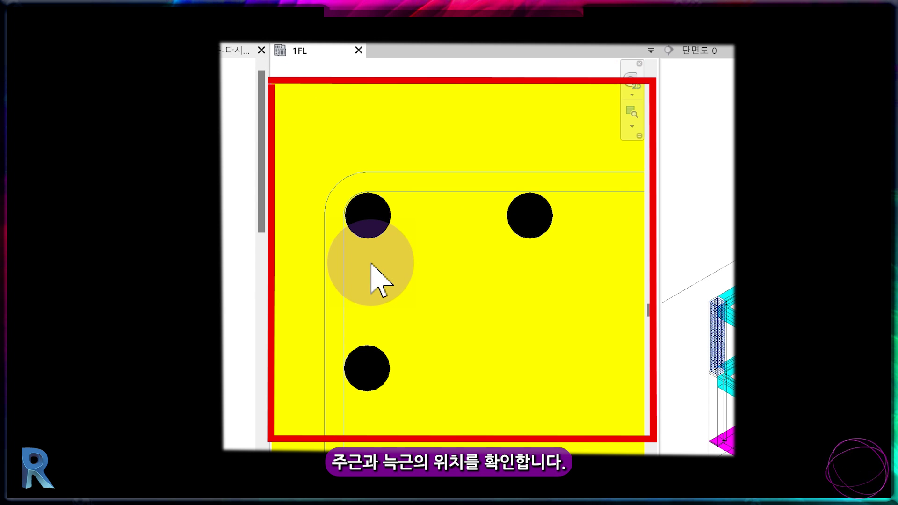
pyautogui.scroll(5, 259, 278)
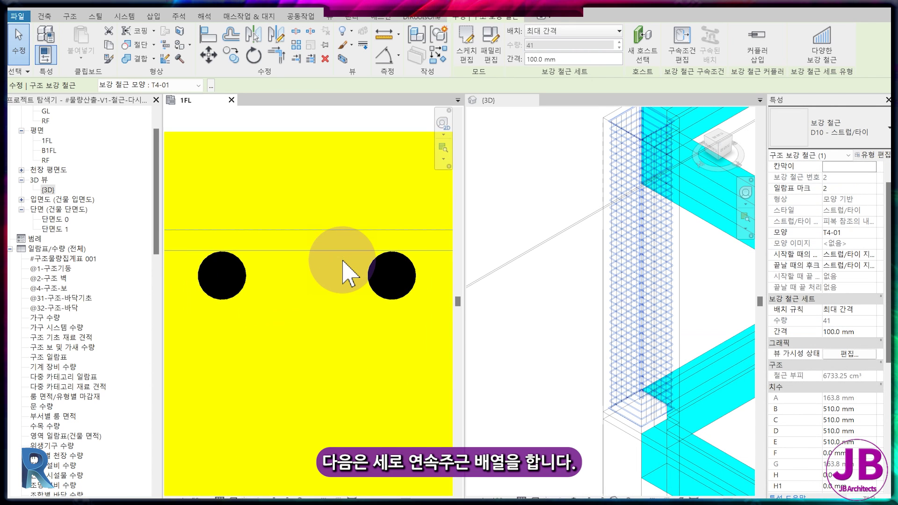
# Step: Frame the whole column section in the 1FL plan and select its T4-01 stirrup tie
pyautogui.scroll(-3, 351, 319)
pyautogui.scroll(3, 311, 331)
pyautogui.scroll(2, 337, 350)
pyautogui.press('Escape')
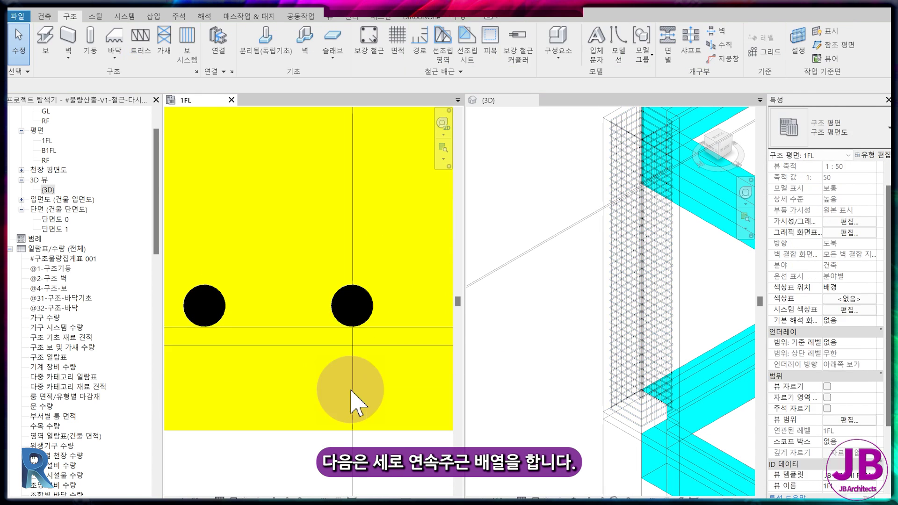
pyautogui.scroll(-3, 352, 392)
pyautogui.moveTo(331, 291); pyautogui.dragTo(354, 241, button='middle')
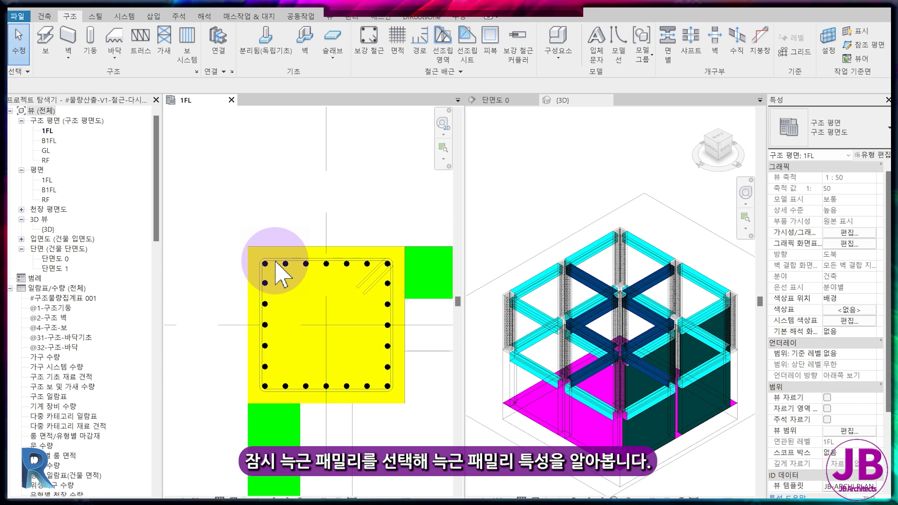
pyautogui.scroll(3, 278, 271)
pyautogui.scroll(2, 281, 262)
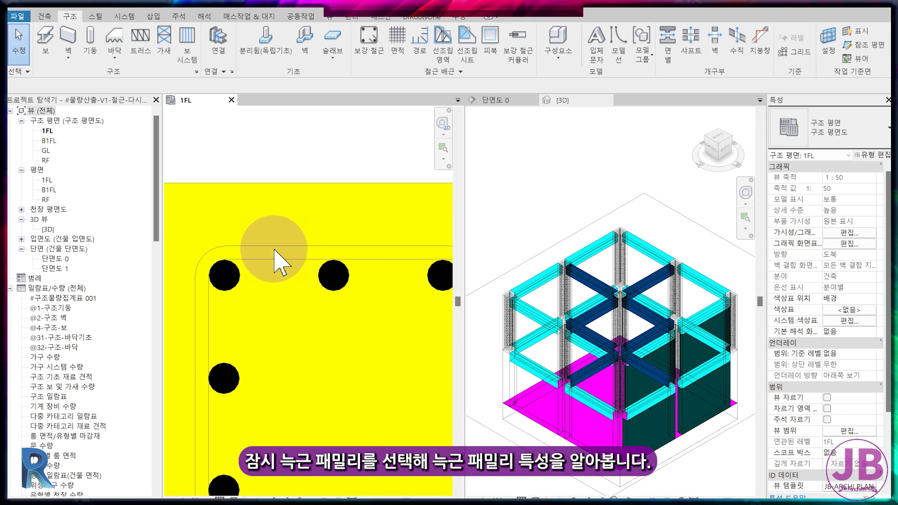
pyautogui.click(275, 255)
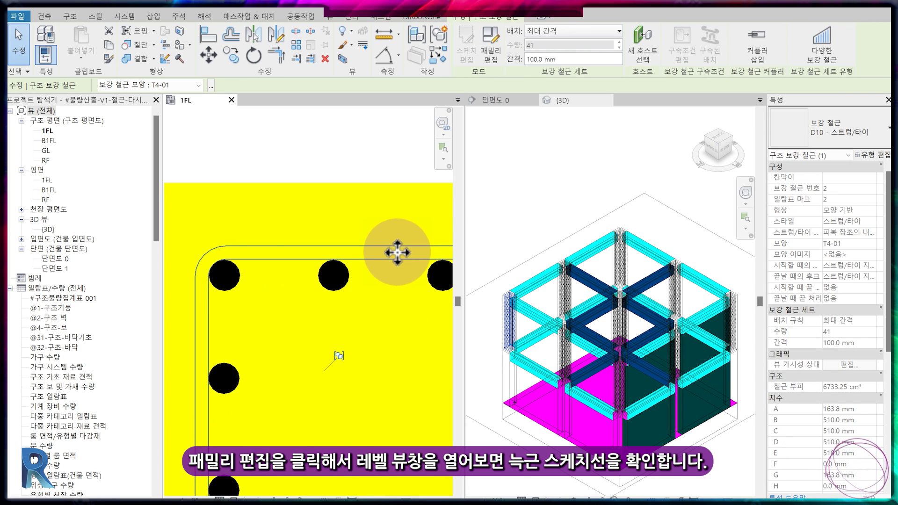
pyautogui.click(491, 60)
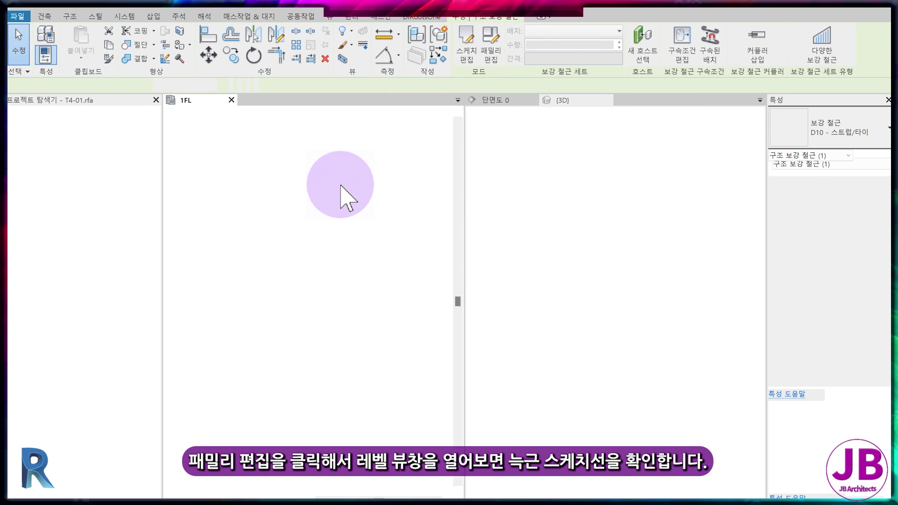
pyautogui.scroll(2, 310, 275)
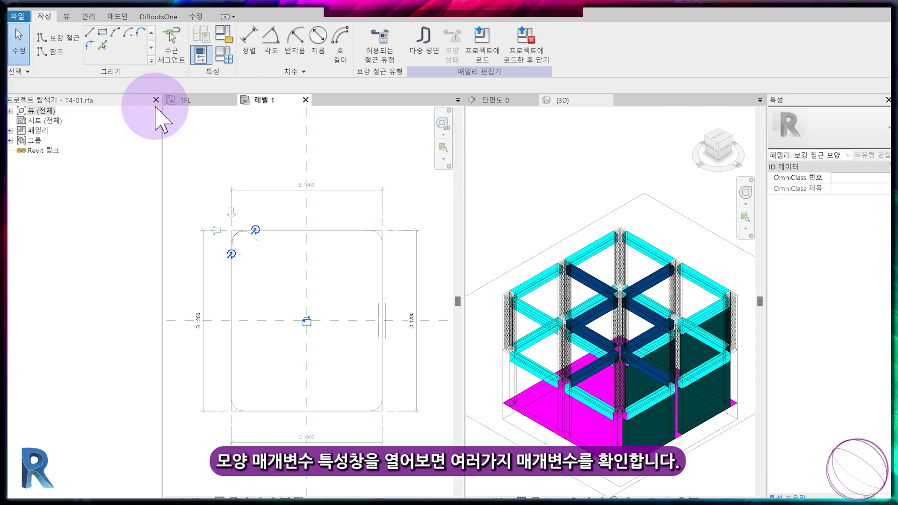
pyautogui.click(199, 57)
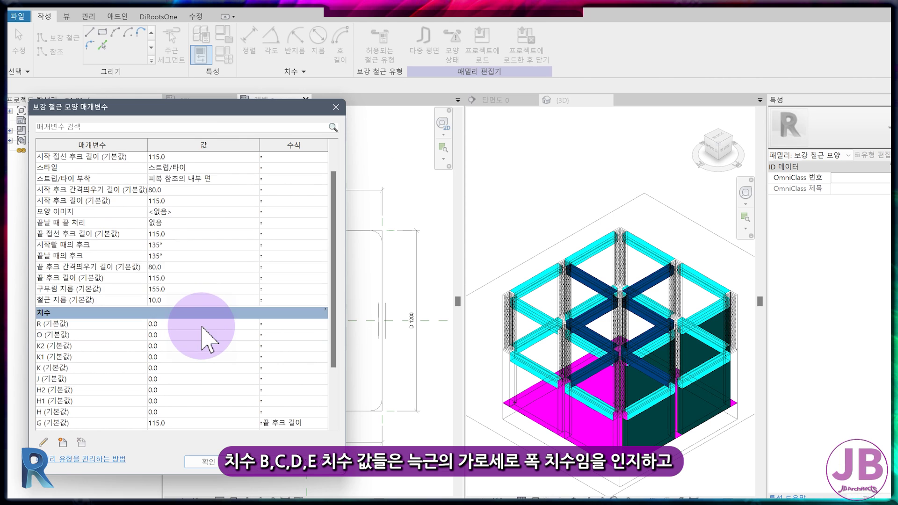
pyautogui.scroll(-3, 212, 337)
pyautogui.click(220, 484)
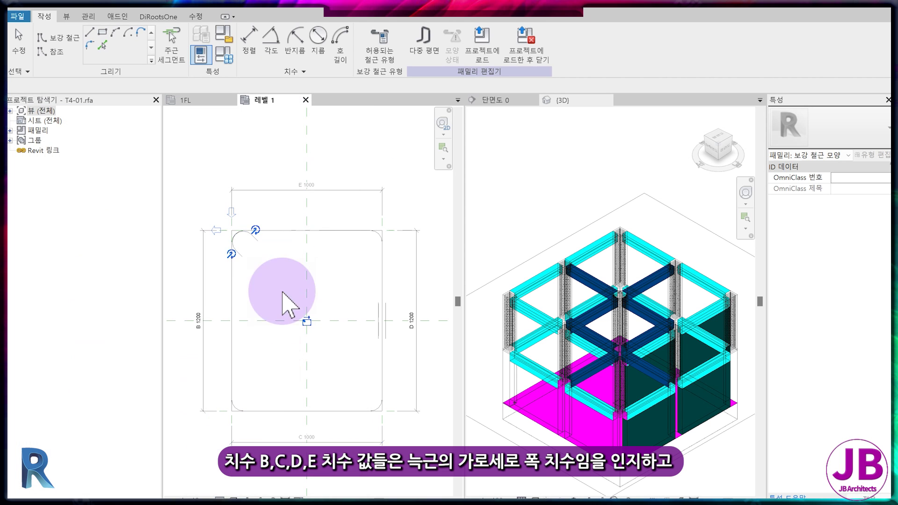
pyautogui.scroll(3, 248, 257)
pyautogui.scroll(-2, 304, 168)
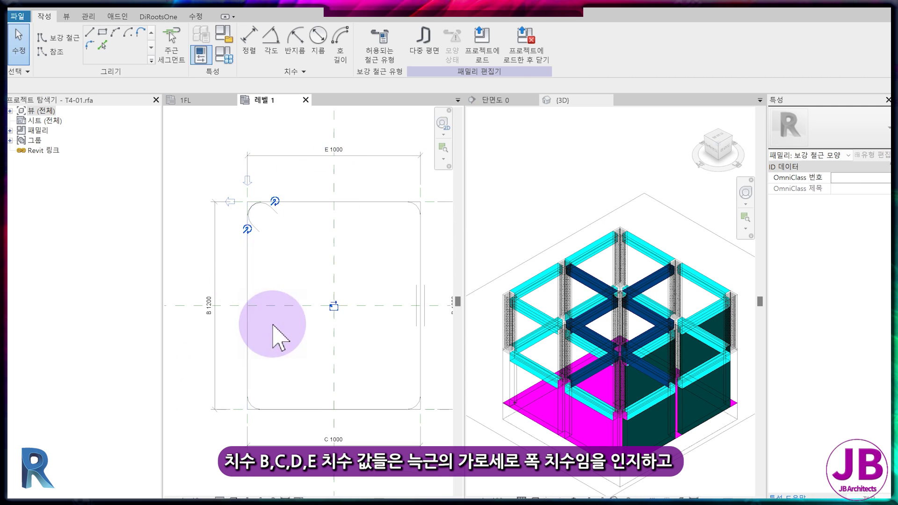
pyautogui.scroll(-2, 272, 326)
pyautogui.click(305, 100)
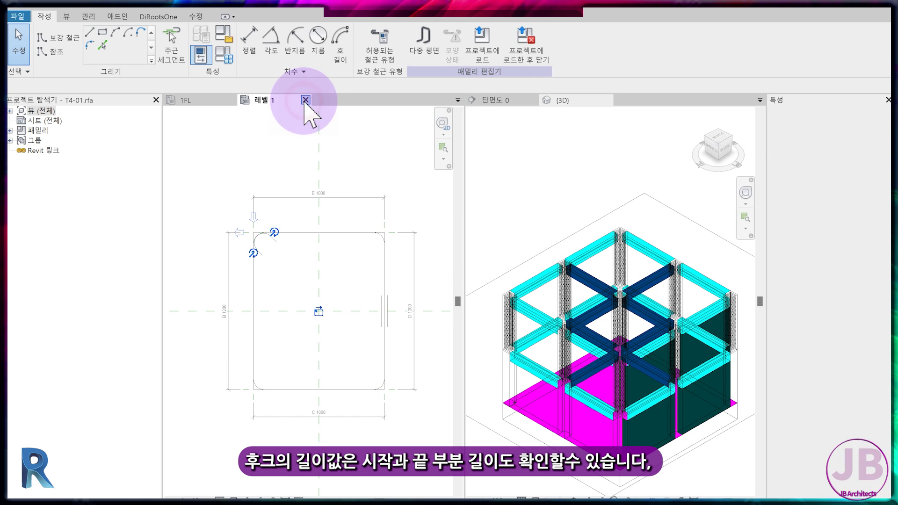
pyautogui.click(473, 265)
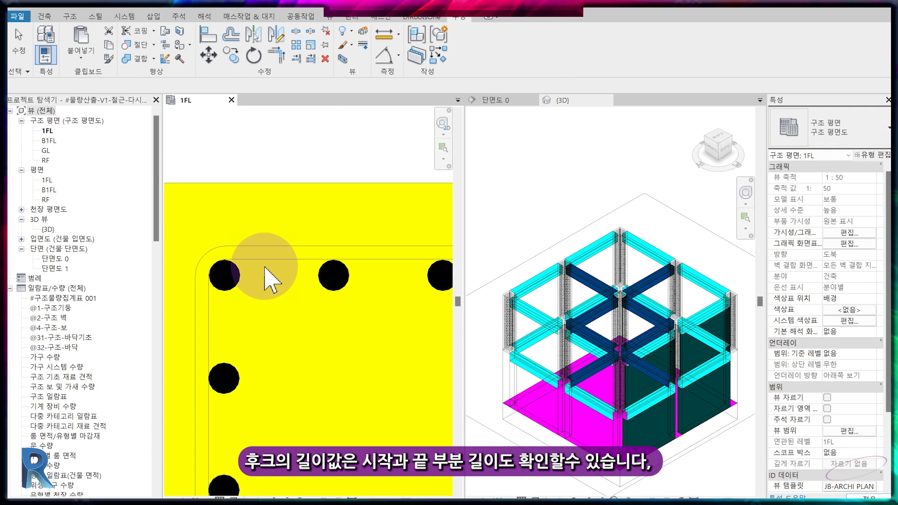
# Step: Give the D10 tie type 22.0 mm standard and stirrup/tie bend diameters, then check the corners
pyautogui.click(281, 251)
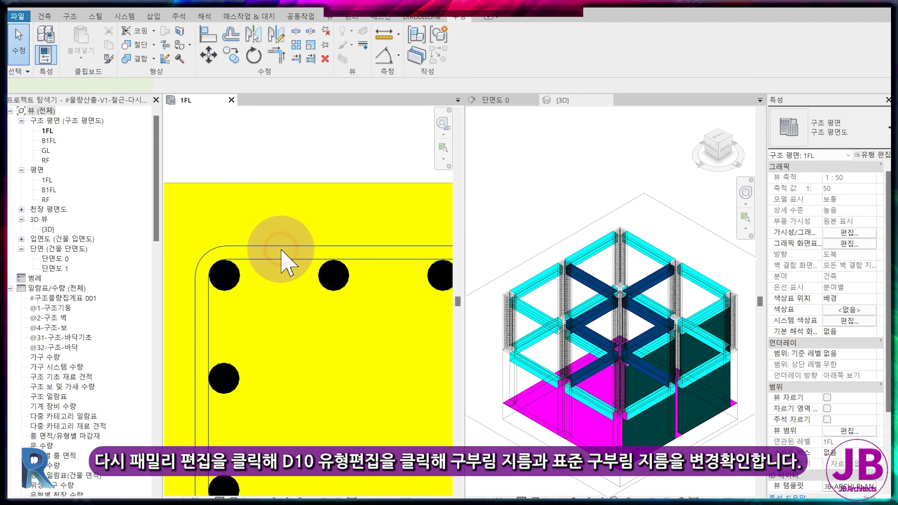
pyautogui.click(867, 152)
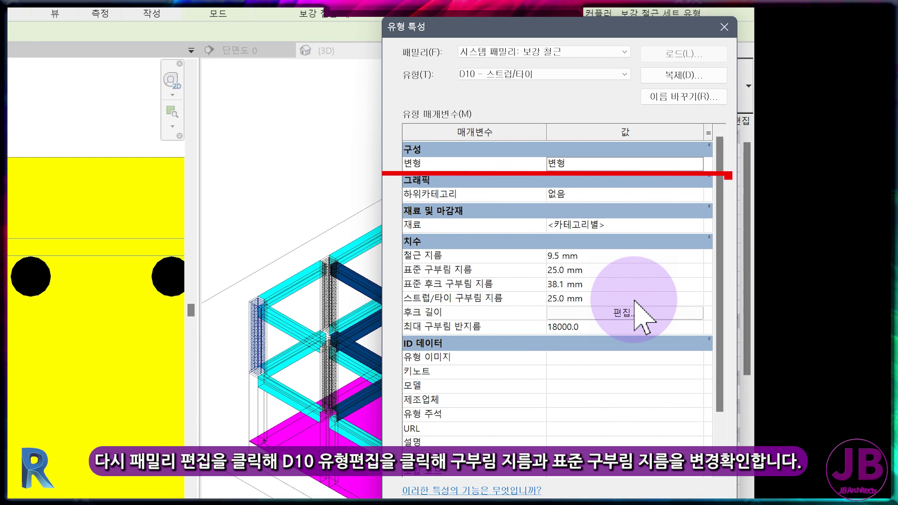
pyautogui.click(635, 300)
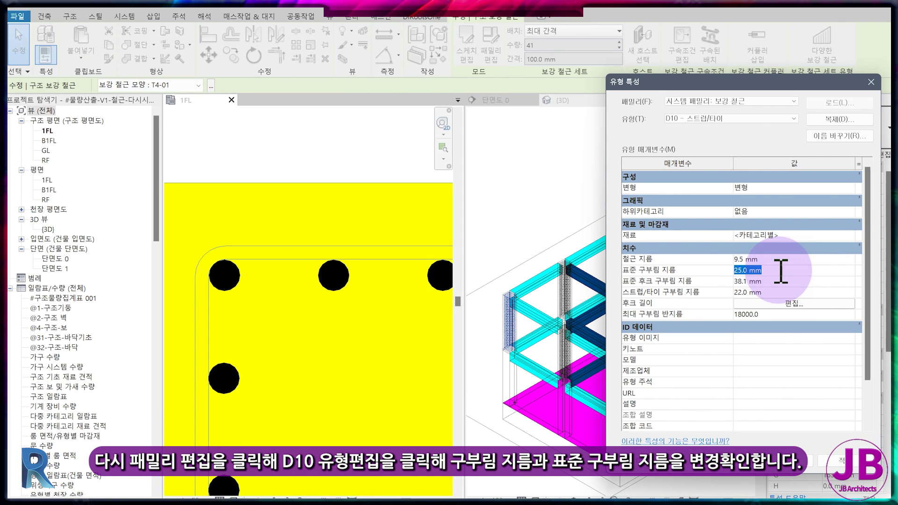
pyautogui.click(795, 270)
pyautogui.write('22')
pyautogui.click(676, 426)
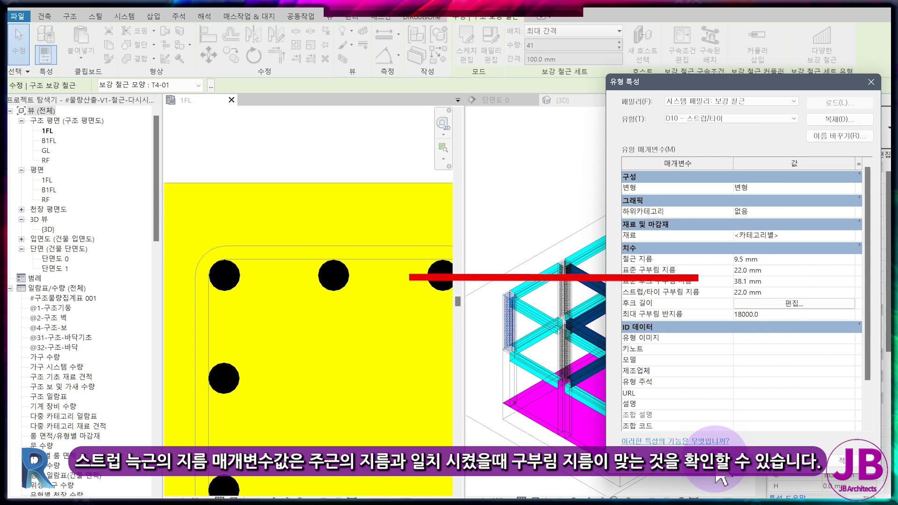
pyautogui.press('Return')
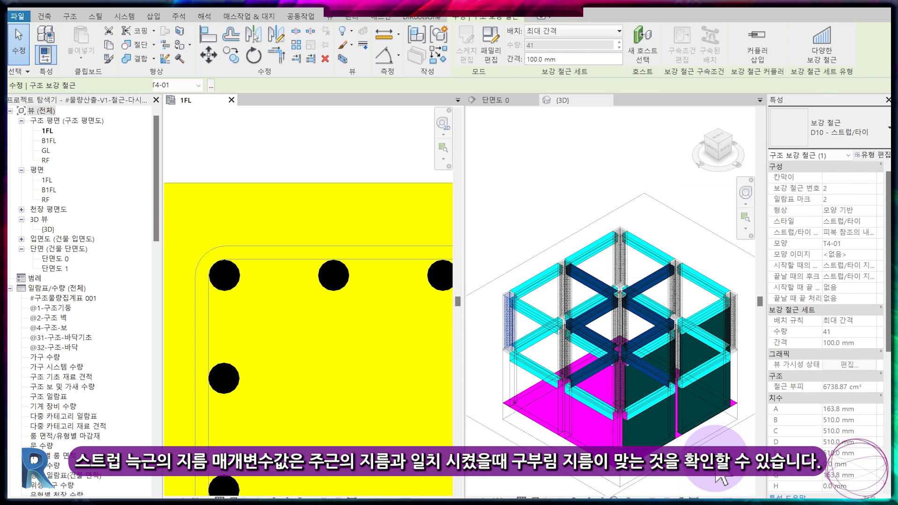
pyautogui.scroll(3, 212, 276)
pyautogui.scroll(1, 208, 264)
pyautogui.scroll(1, 257, 276)
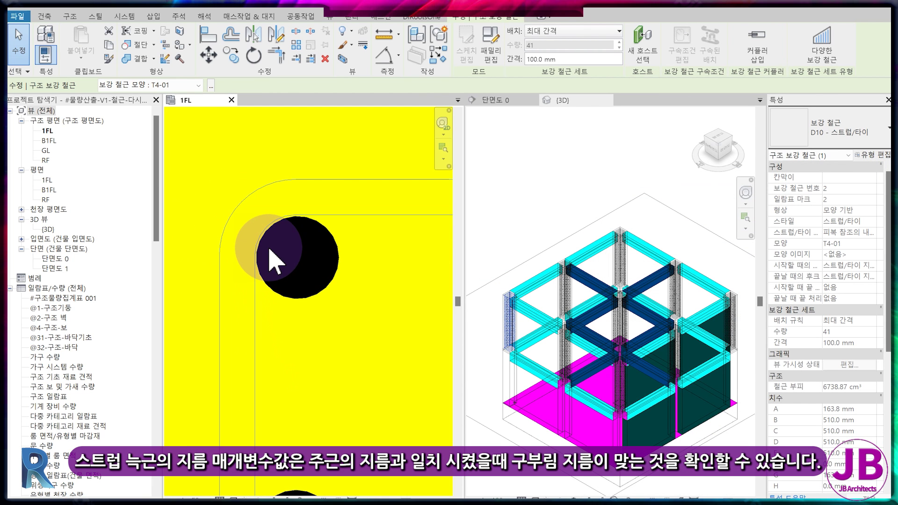
pyautogui.scroll(-2, 285, 271)
pyautogui.scroll(-2, 297, 276)
pyautogui.scroll(-1, 293, 269)
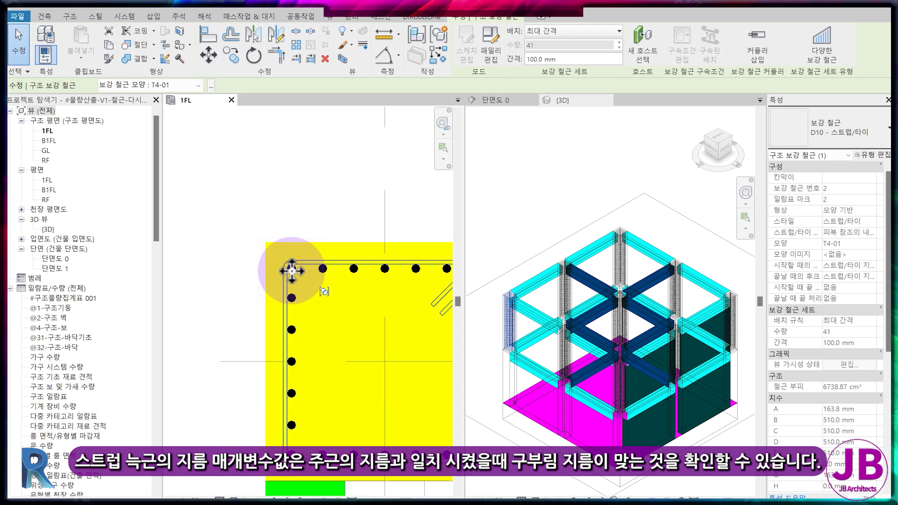
pyautogui.scroll(-1, 292, 269)
pyautogui.scroll(5, 294, 271)
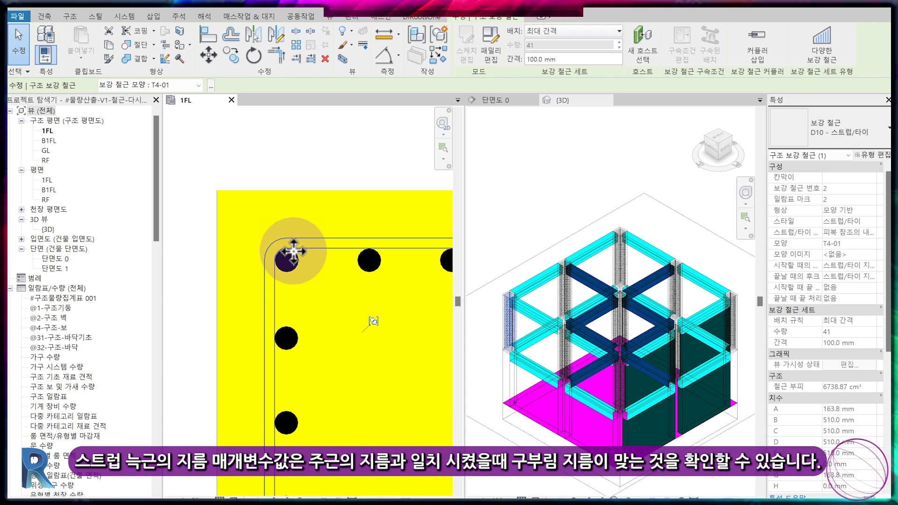
pyautogui.scroll(-2, 296, 281)
pyautogui.scroll(-2, 299, 299)
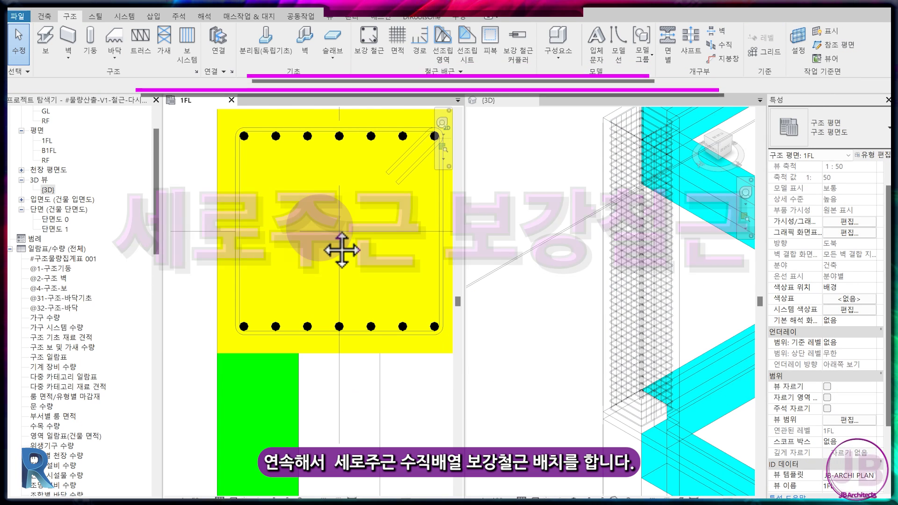
# Step: Start placing D22 rebar with a Number with Spacing layout of 5 bars at 80 mm
pyautogui.moveTo(342, 249); pyautogui.dragTo(314, 278, button='middle')
pyautogui.click(490, 45)
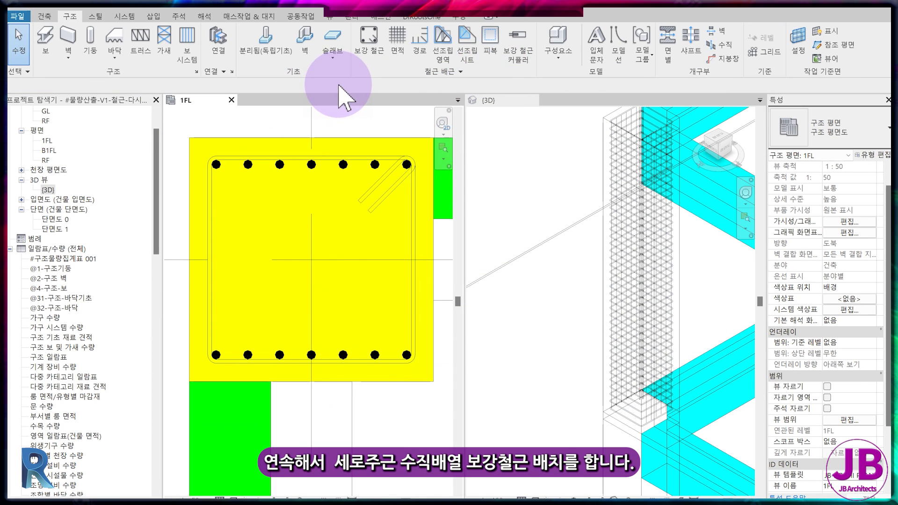
pyautogui.click(370, 44)
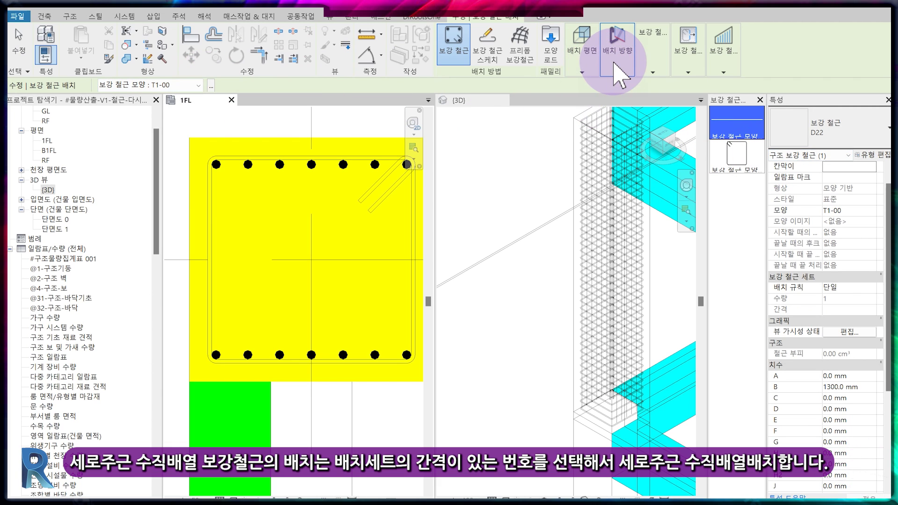
pyautogui.click(647, 61)
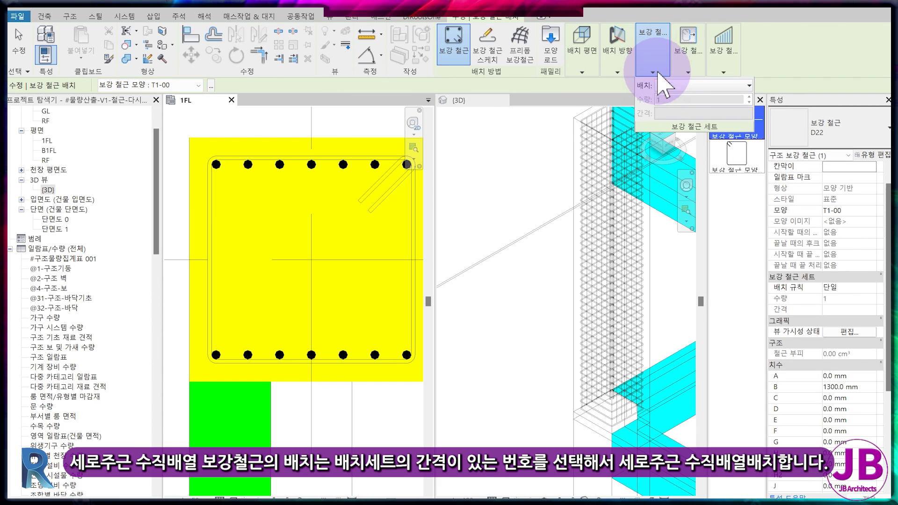
pyautogui.click(672, 86)
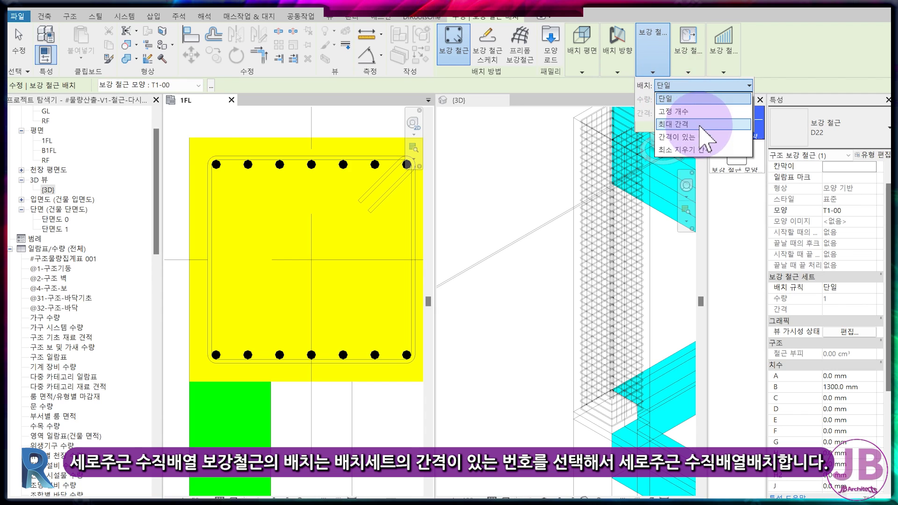
pyautogui.click(705, 136)
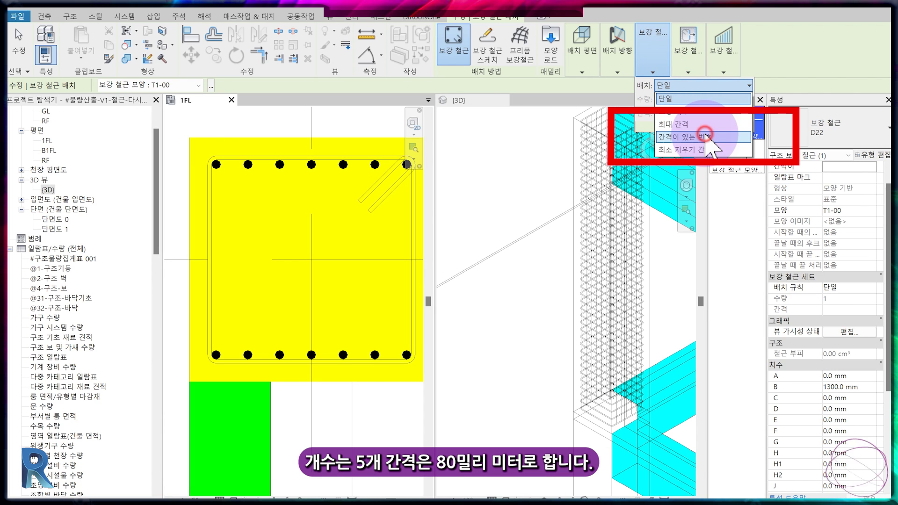
pyautogui.click(661, 70)
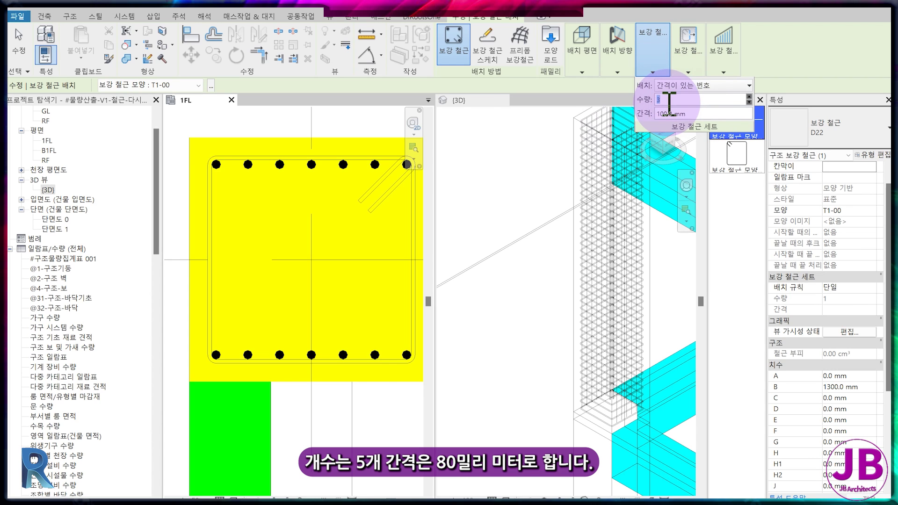
pyautogui.click(688, 108)
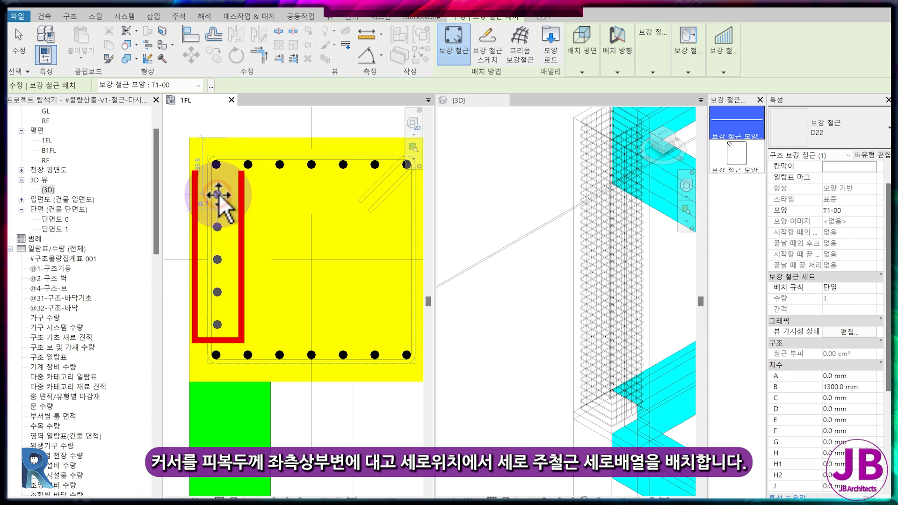
# Step: Place five-bar D22 rows along the column's left and right faces
pyautogui.click(219, 195)
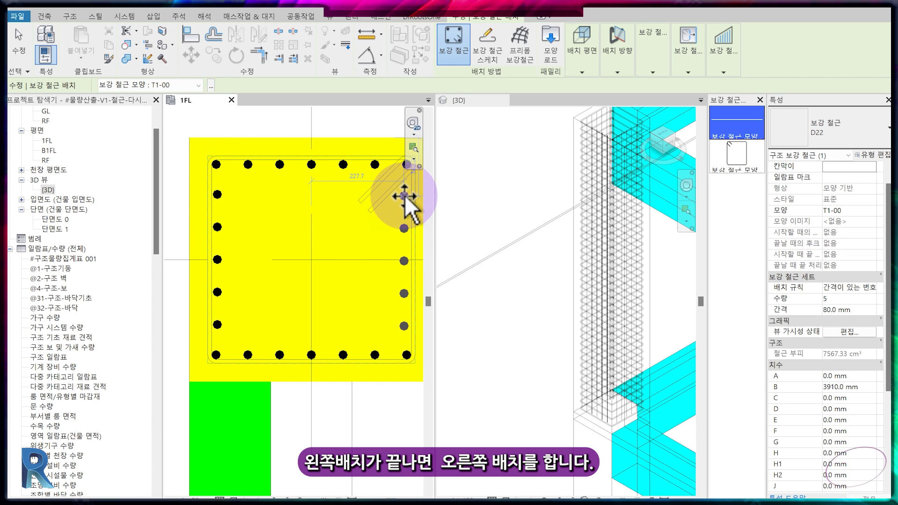
pyautogui.click(406, 196)
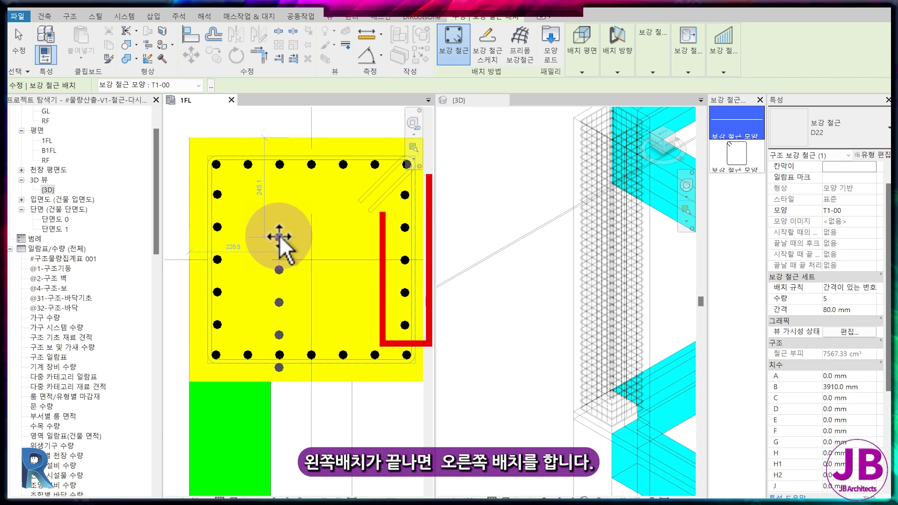
pyautogui.press('Escape')
pyautogui.press('Escape')
pyautogui.scroll(4, 215, 187)
# Step: Move the left side-bar row with MV so it sits against the tie edge
pyautogui.click(210, 169)
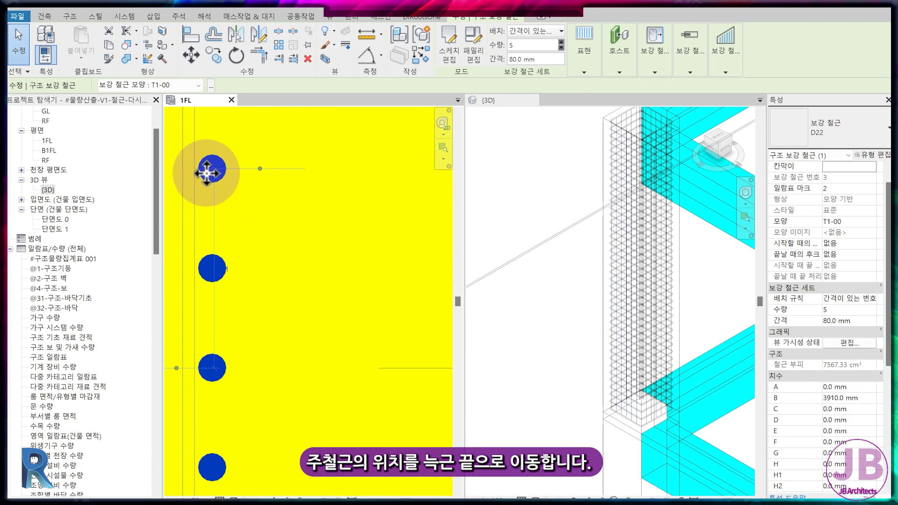
pyautogui.scroll(2, 208, 170)
pyautogui.press('m')
pyautogui.press('v')
pyautogui.click(188, 165)
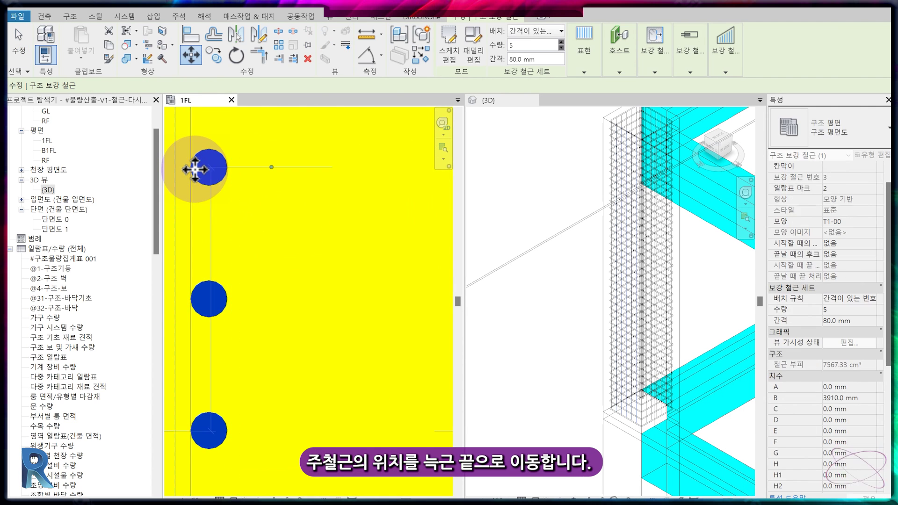
pyautogui.scroll(-5, 346, 206)
pyautogui.scroll(3, 332, 170)
pyautogui.scroll(3, 299, 159)
pyautogui.scroll(2, 294, 157)
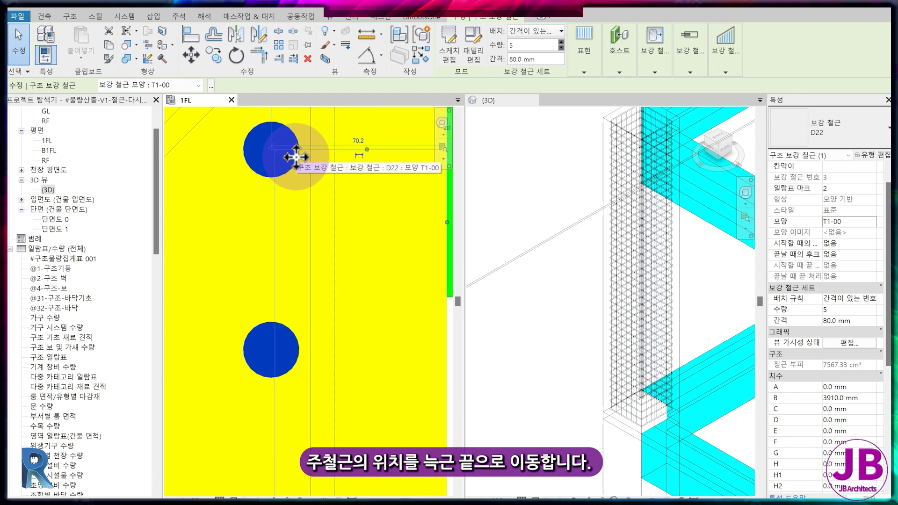
pyautogui.click(309, 150)
pyautogui.scroll(-3, 311, 152)
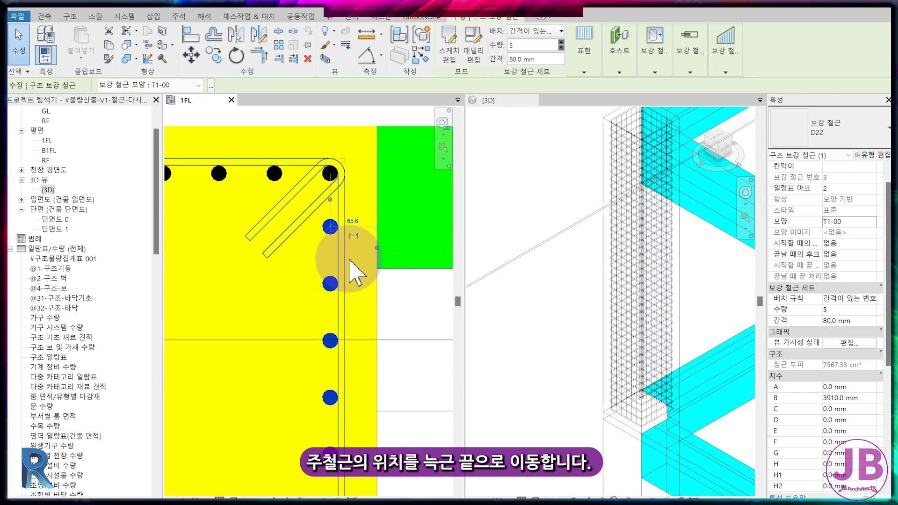
pyautogui.moveTo(331, 366); pyautogui.dragTo(371, 356, button='middle')
pyautogui.press('Escape')
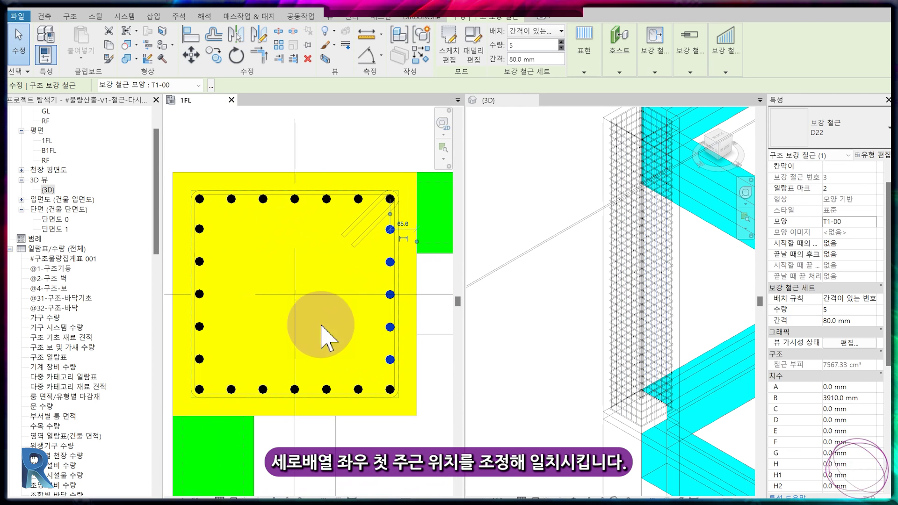
# Step: Move the right side-bar row against the tie, lined up with the corner bars
pyautogui.click(201, 234)
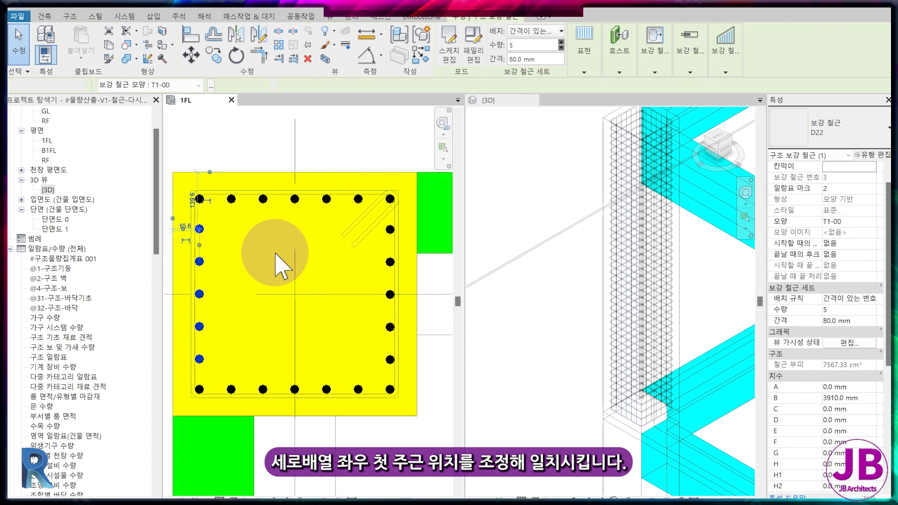
pyautogui.press('Escape')
pyautogui.click(386, 237)
pyautogui.press('m')
pyautogui.press('v')
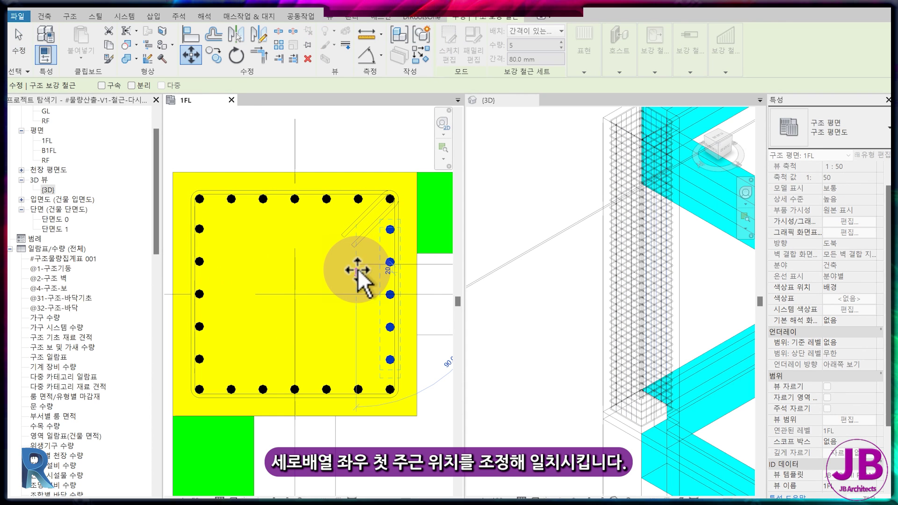
pyautogui.click(357, 267)
pyautogui.press('Escape')
pyautogui.scroll(-4, 361, 278)
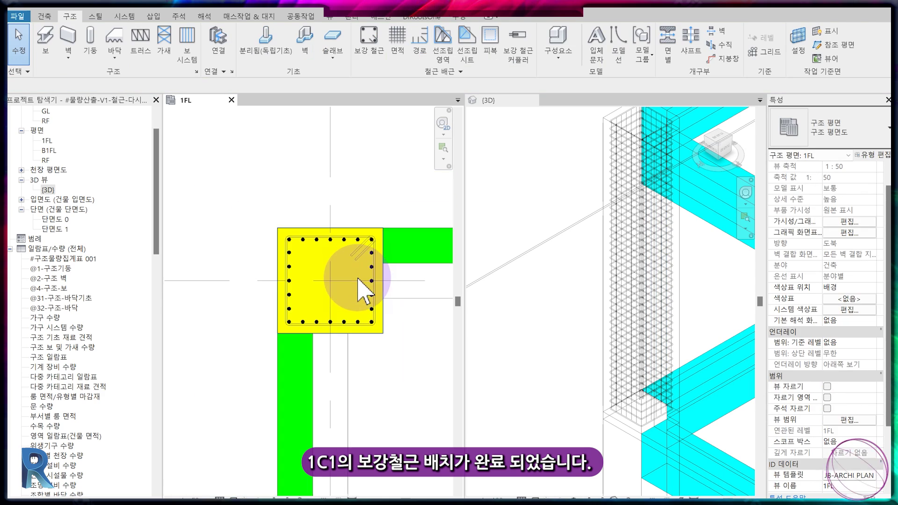
# Step: Activate the 3D view, then window-select all the rebar in the column in the 1FL plan
pyautogui.scroll(-2, 365, 290)
pyautogui.scroll(2, 439, 327)
pyautogui.click(548, 348)
pyautogui.scroll(-3, 549, 349)
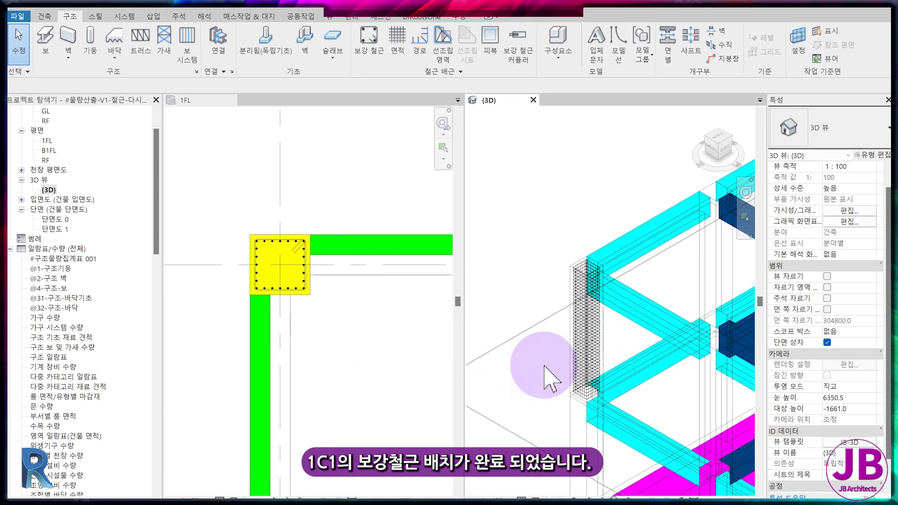
pyautogui.scroll(2, 545, 370)
pyautogui.scroll(2, 546, 368)
pyautogui.scroll(1, 543, 379)
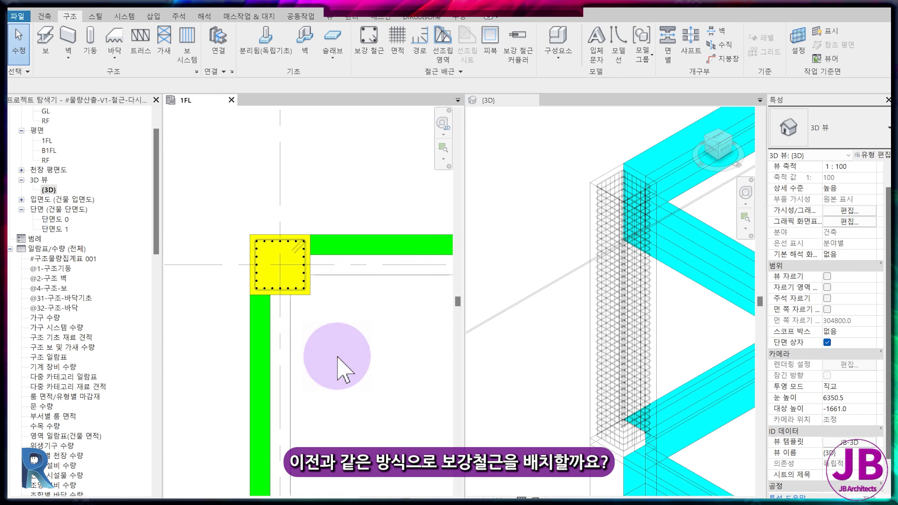
pyautogui.scroll(2, 244, 220)
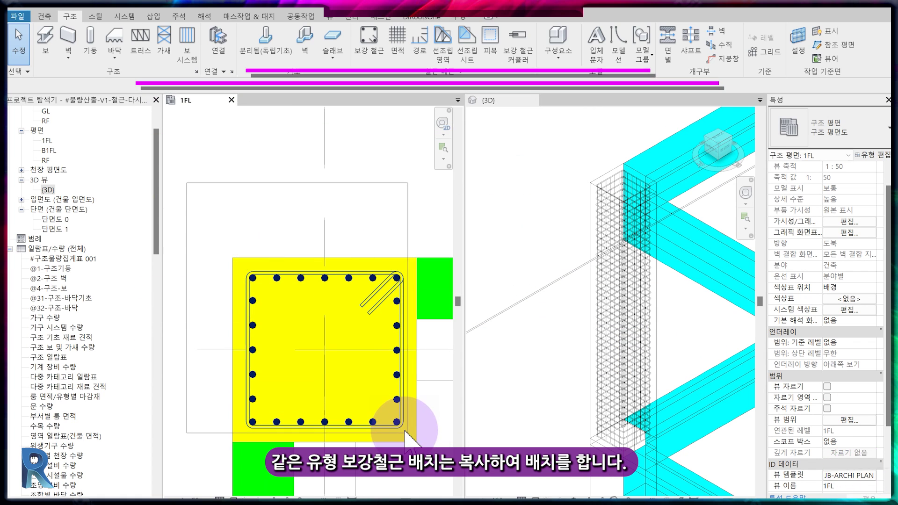
pyautogui.moveTo(192, 197); pyautogui.dragTo(411, 423)
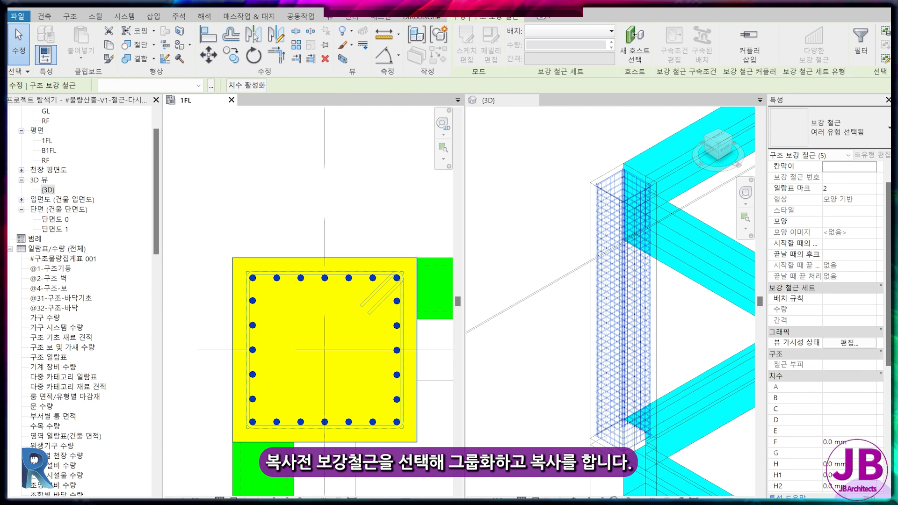
# Step: Filter the selection to structural rebar and group it as model group 1C1
pyautogui.click(861, 39)
pyautogui.click(419, 344)
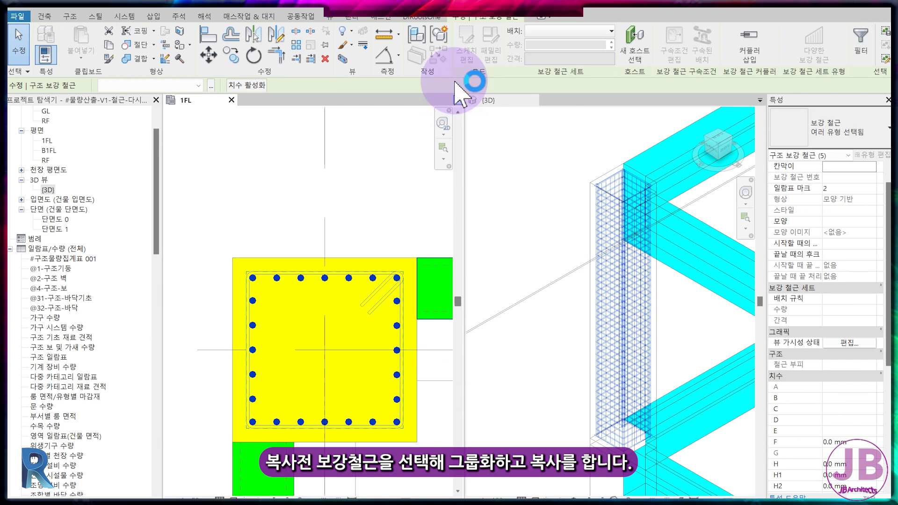
pyautogui.click(439, 35)
pyautogui.write('1C1')
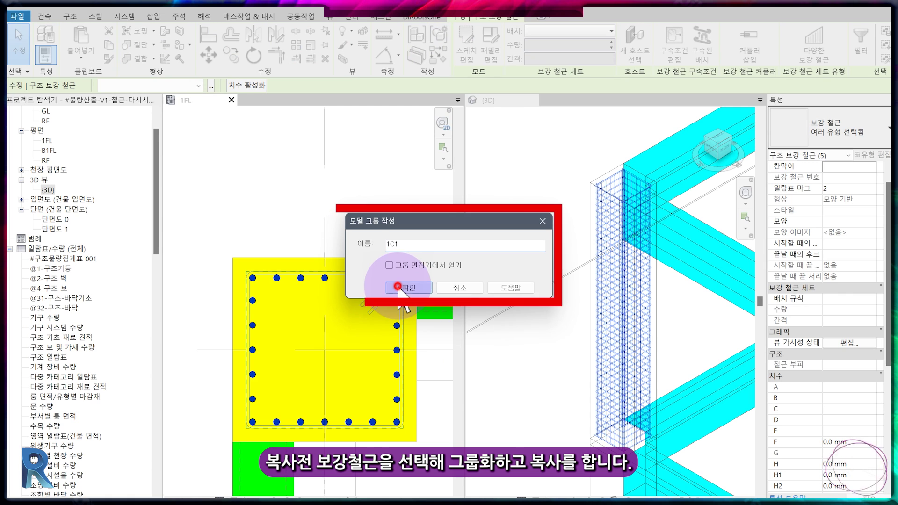
pyautogui.click(398, 287)
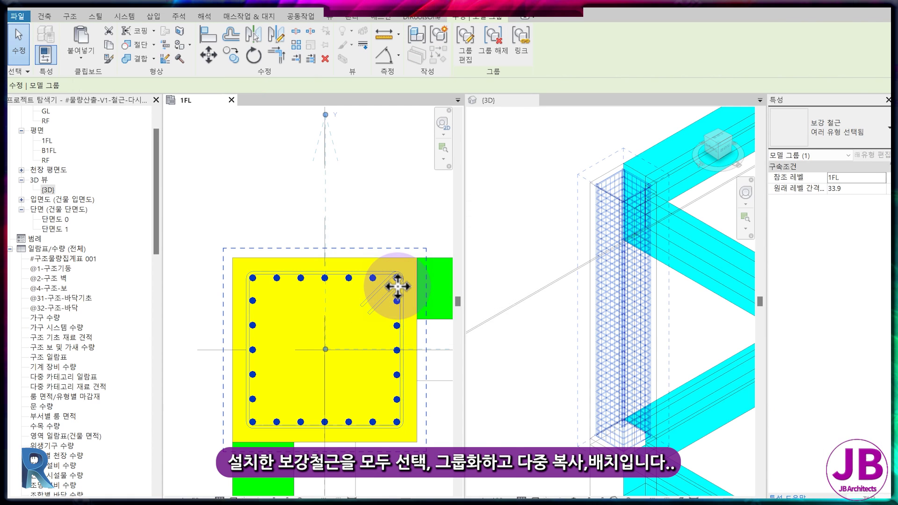
pyautogui.scroll(-4, 386, 290)
pyautogui.scroll(-4, 351, 330)
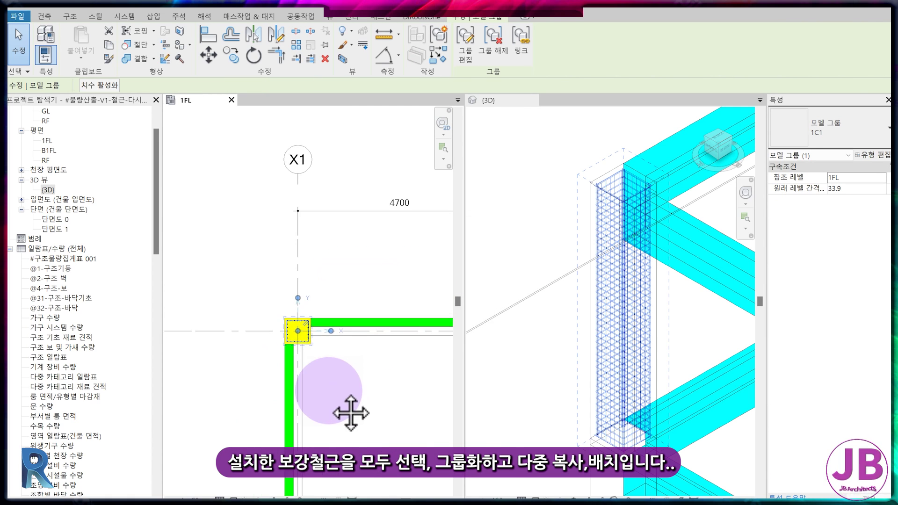
pyautogui.scroll(4, 281, 348)
pyautogui.scroll(2, 280, 346)
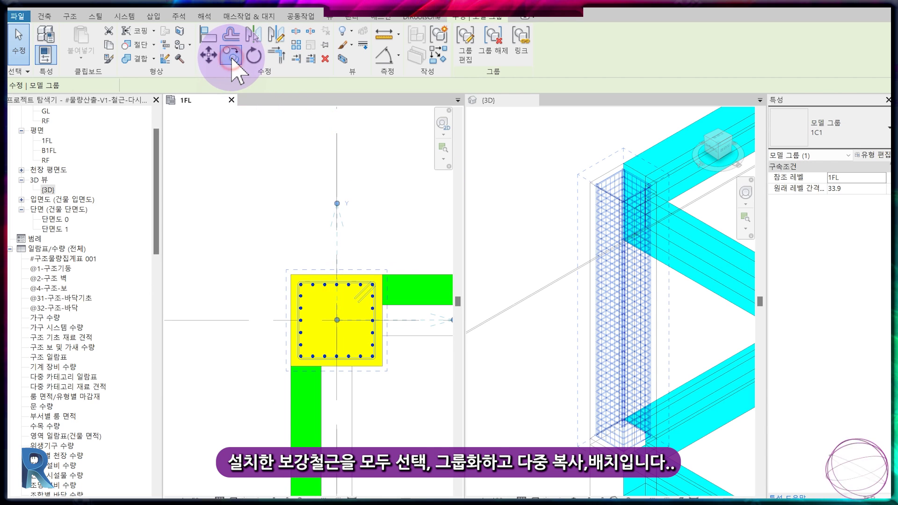
# Step: Copy the 1C1 group with Multiple checked onto the next two column corners
pyautogui.click(230, 55)
pyautogui.click(142, 85)
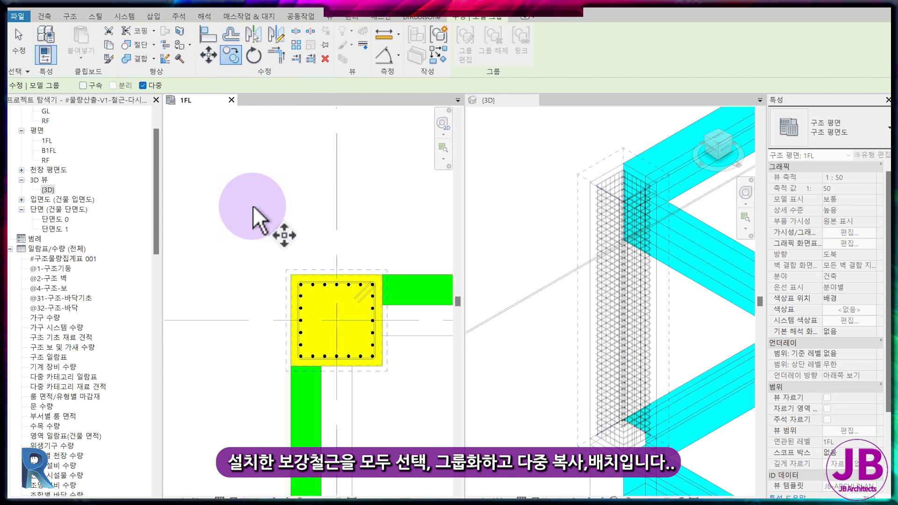
pyautogui.click(291, 275)
pyautogui.scroll(-3, 295, 281)
pyautogui.moveTo(300, 313); pyautogui.dragTo(194, 328, button='middle')
pyautogui.click(366, 292)
pyautogui.moveTo(436, 286); pyautogui.dragTo(181, 325, button='middle')
pyautogui.scroll(1, 281, 311)
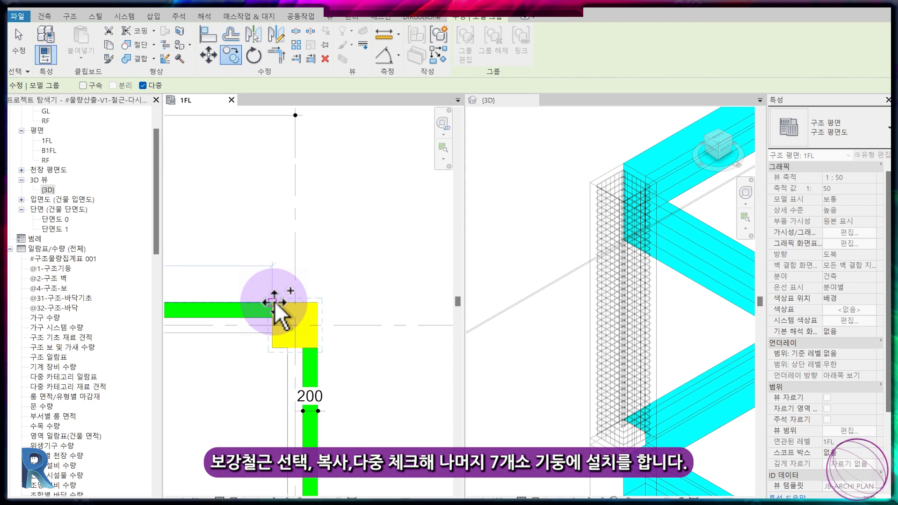
pyautogui.click(274, 301)
pyautogui.scroll(-2, 290, 367)
pyautogui.scroll(-2, 357, 367)
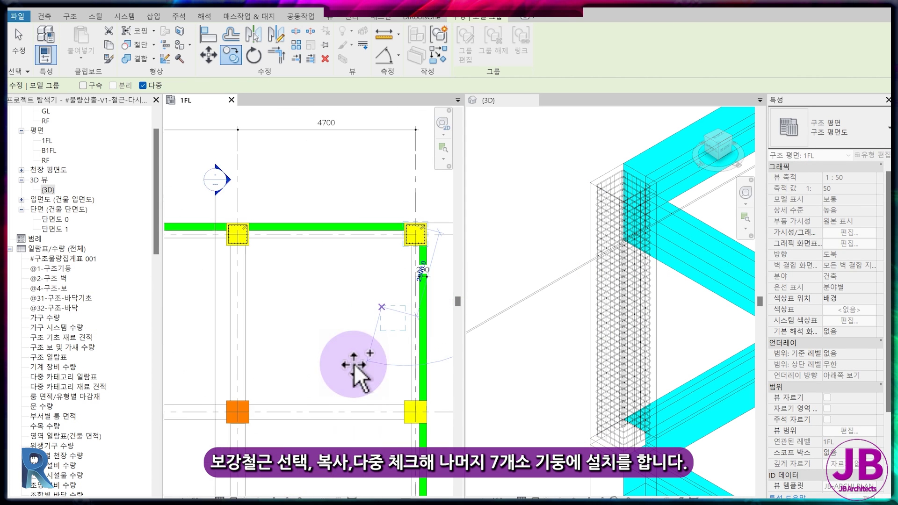
# Step: Place further 1C1 copies on the right, lower-left and remaining columns, including centre column 1C2
pyautogui.moveTo(357, 367); pyautogui.dragTo(260, 367, button='middle')
pyautogui.scroll(4, 220, 292)
pyautogui.scroll(-2, 224, 304)
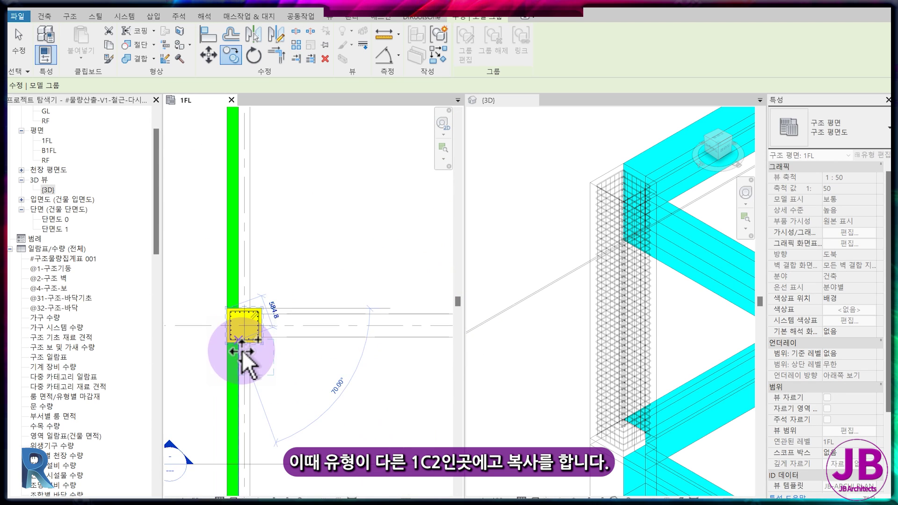
pyautogui.scroll(-2, 240, 360)
pyautogui.scroll(4, 348, 327)
pyautogui.click(351, 313)
pyautogui.scroll(-2, 350, 327)
pyautogui.scroll(-1, 371, 421)
pyautogui.scroll(3, 270, 381)
pyautogui.scroll(1, 256, 362)
pyautogui.click(256, 362)
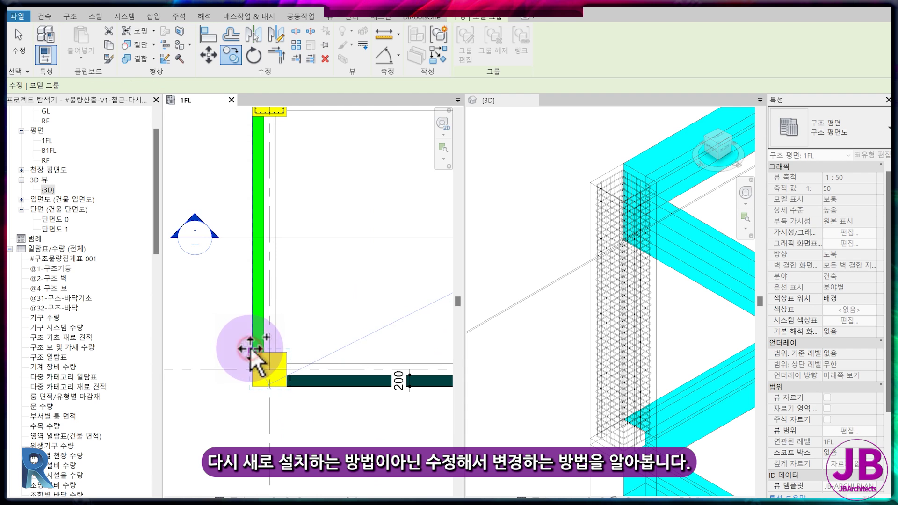
pyautogui.click(348, 344)
pyautogui.press('Escape')
pyautogui.scroll(-2, 347, 345)
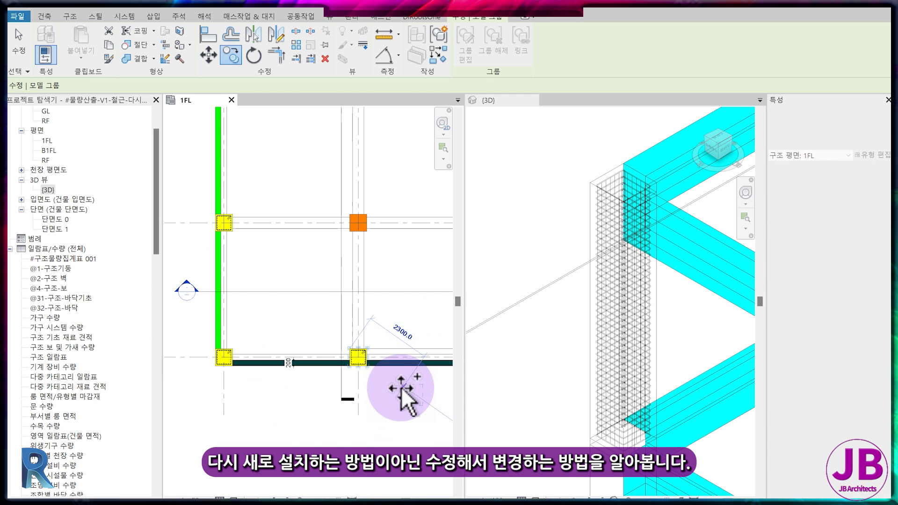
pyautogui.scroll(2, 371, 311)
pyautogui.scroll(1, 380, 333)
pyautogui.scroll(-2, 379, 333)
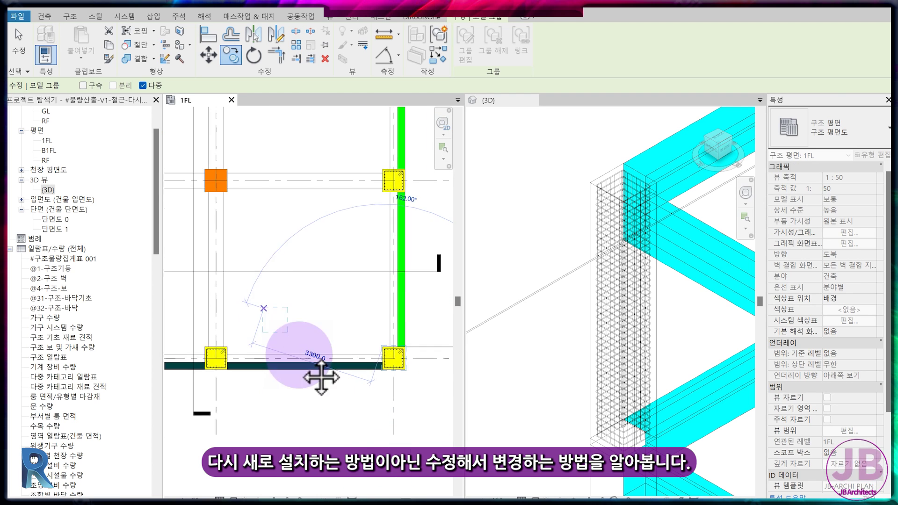
pyautogui.scroll(2, 280, 301)
pyautogui.scroll(2, 305, 245)
pyautogui.press('Escape')
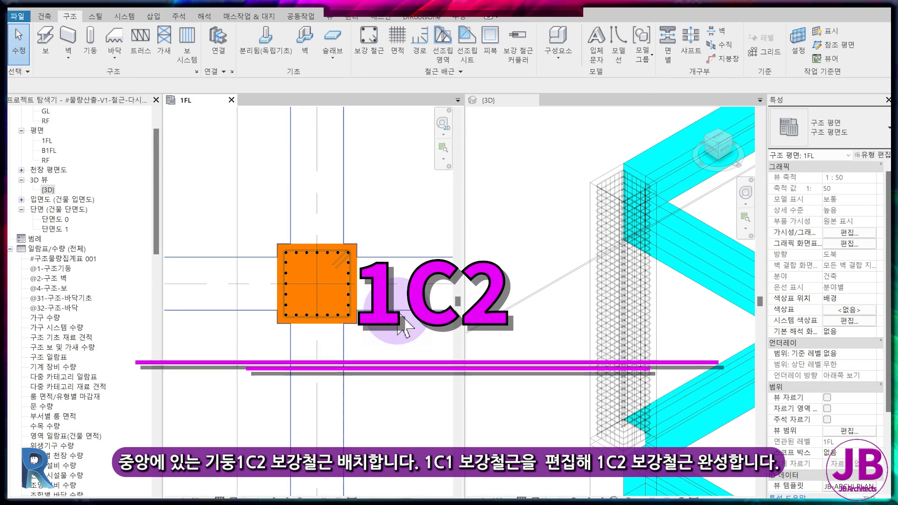
# Step: Ungroup the 1C1 rebar group on centre column 1C2 into separate rebar sets
pyautogui.scroll(2, 318, 259)
pyautogui.click(315, 260)
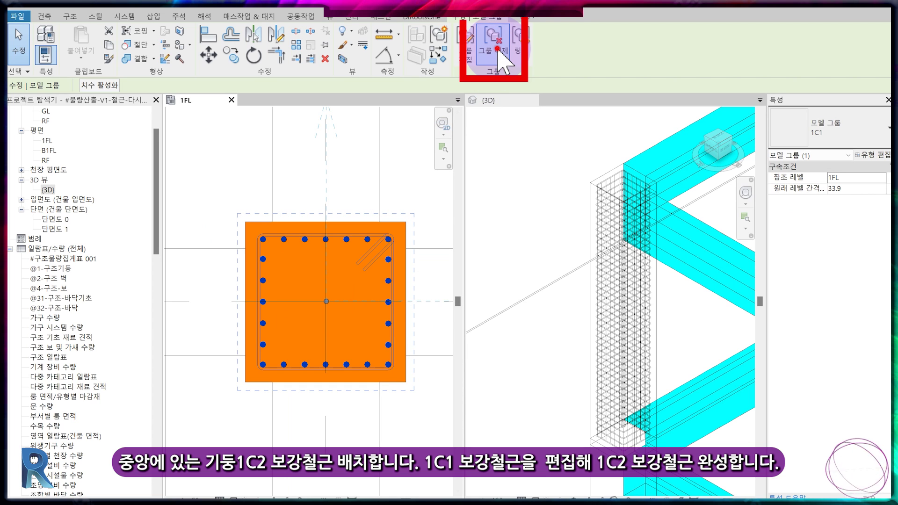
pyautogui.click(498, 56)
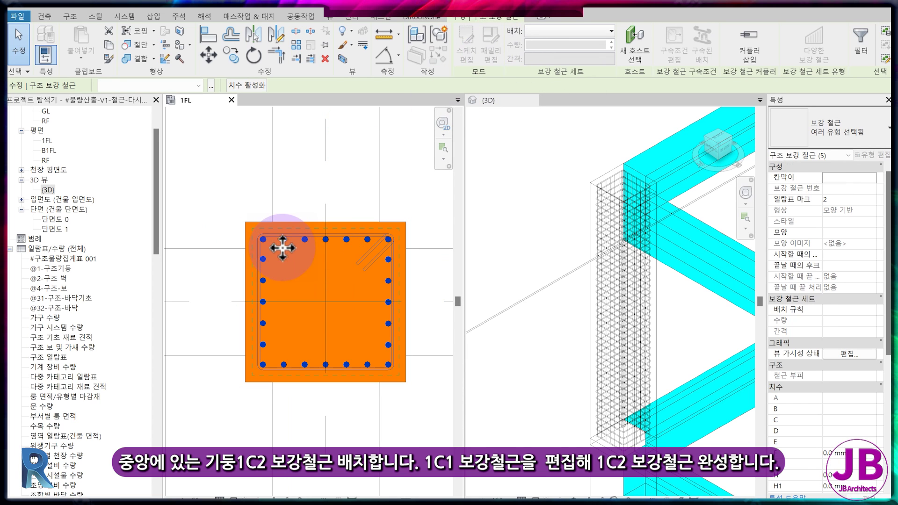
pyautogui.press('Escape')
pyautogui.scroll(-5, 321, 360)
pyautogui.scroll(-3, 394, 332)
pyautogui.scroll(-5, 487, 381)
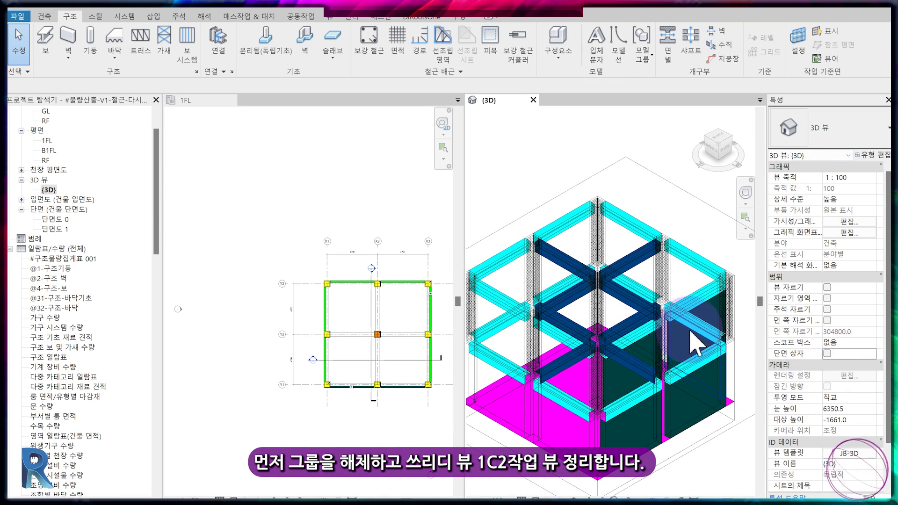
pyautogui.scroll(-2, 596, 377)
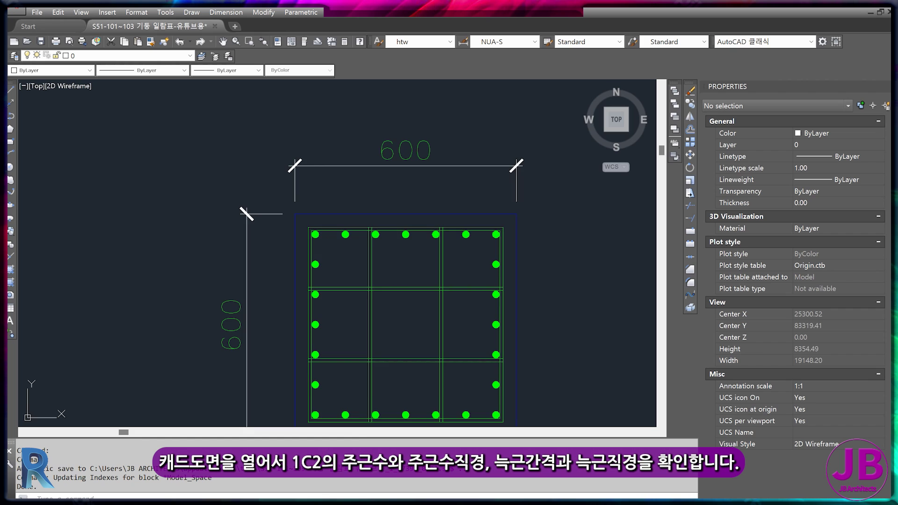
pyautogui.scroll(3, 450, 274)
pyautogui.moveTo(451, 274); pyautogui.dragTo(385, 308, button='middle')
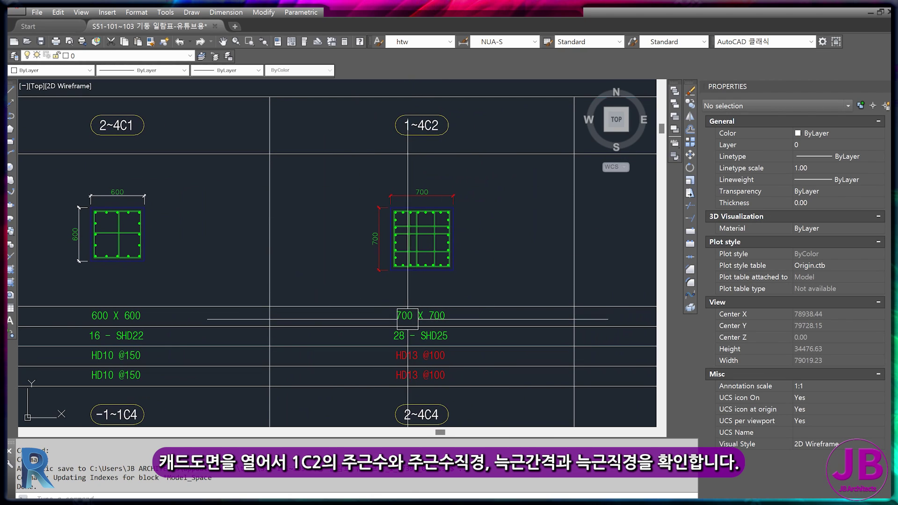
pyautogui.moveTo(302, 484)
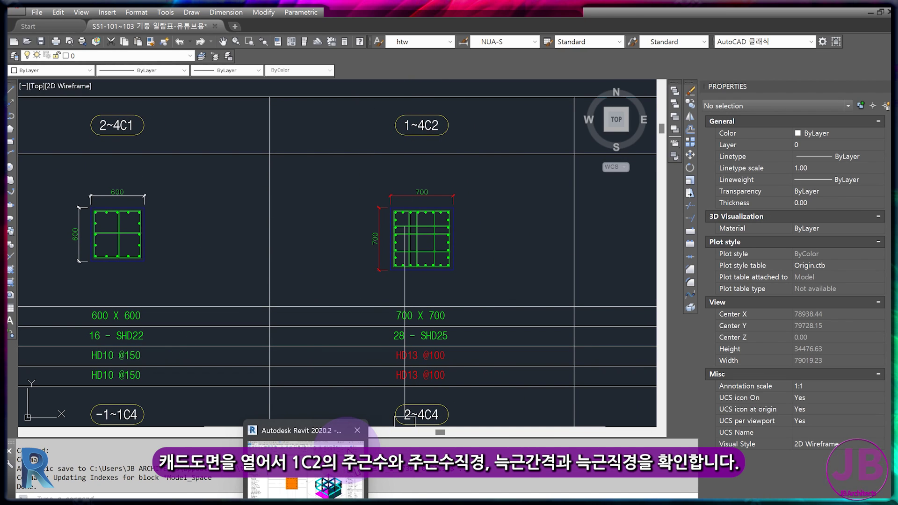
pyautogui.scroll(5, 346, 332)
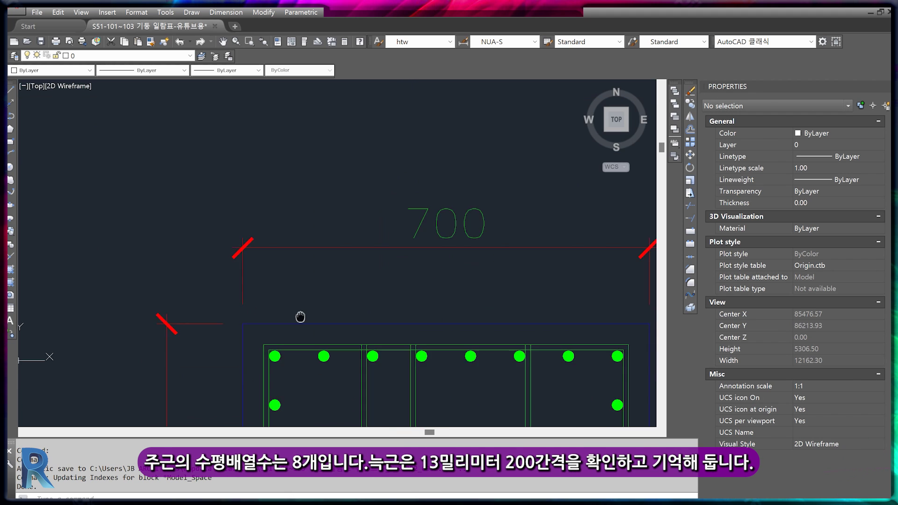
pyautogui.scroll(1, 299, 327)
pyautogui.scroll(2, 332, 292)
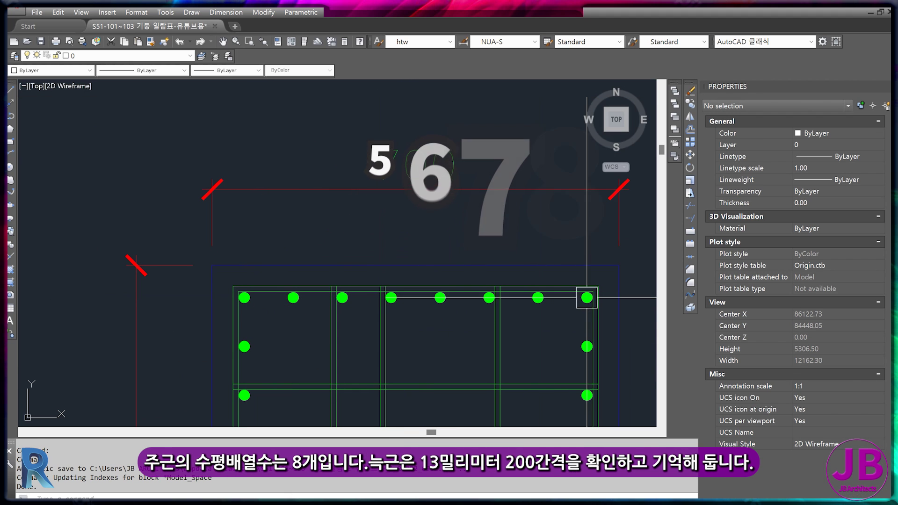
pyautogui.scroll(-8, 527, 402)
pyautogui.scroll(2, 526, 403)
pyautogui.moveTo(526, 402); pyautogui.dragTo(430, 365, button='middle')
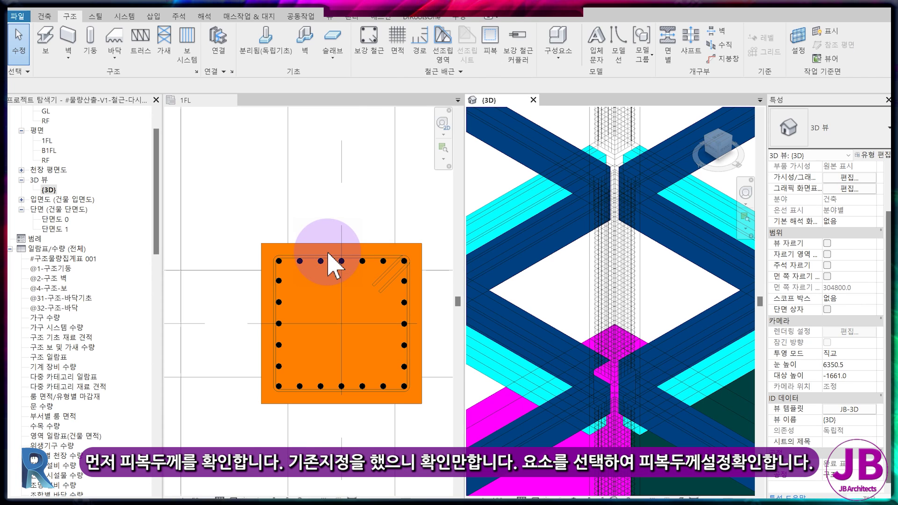
pyautogui.click(312, 244)
pyautogui.click(313, 244)
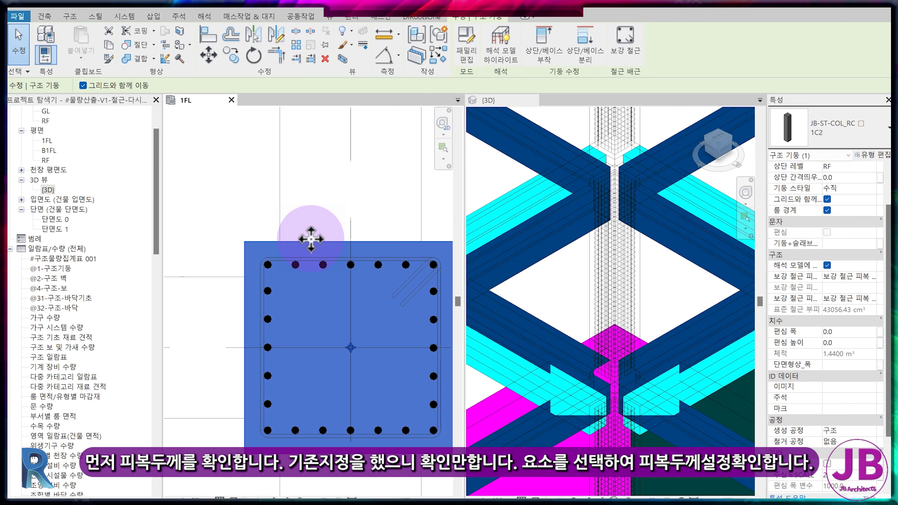
pyautogui.click(80, 17)
pyautogui.click(489, 42)
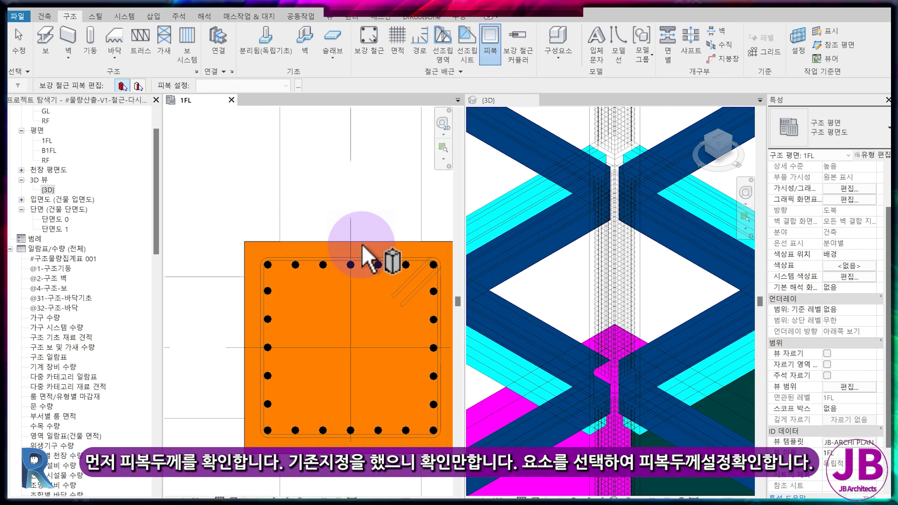
pyautogui.click(363, 243)
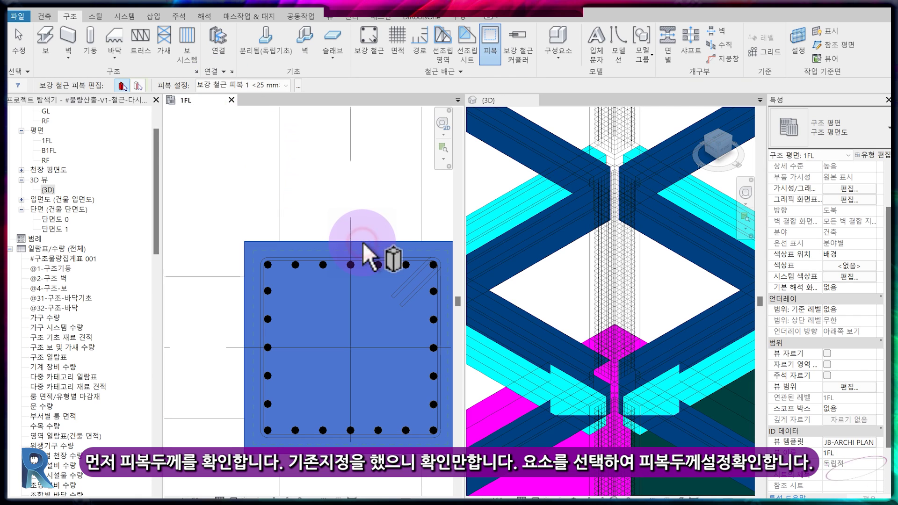
pyautogui.click(213, 85)
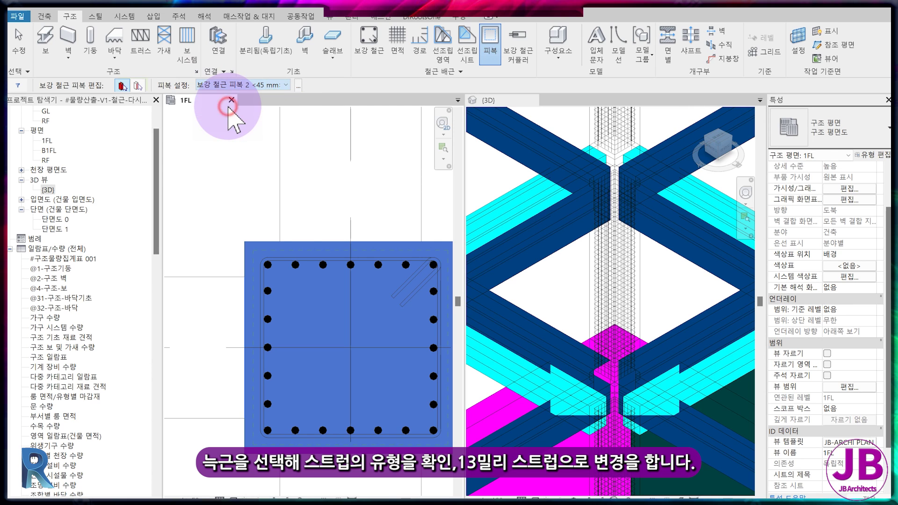
pyautogui.press('Escape')
pyautogui.scroll(3, 288, 234)
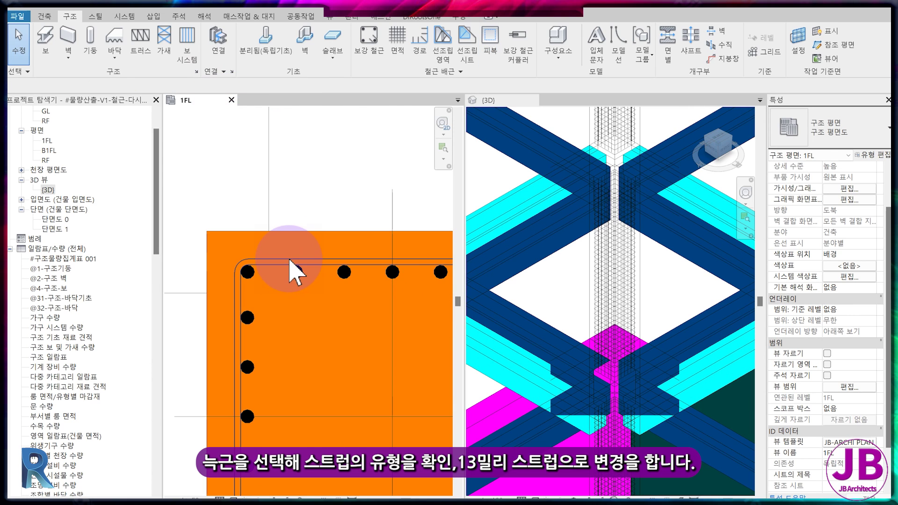
pyautogui.click(290, 271)
# Step: Change the tie to D13 - 스트럽/타이 with 30.0 mm standard and stirrup/tie bend diameters
pyautogui.click(884, 133)
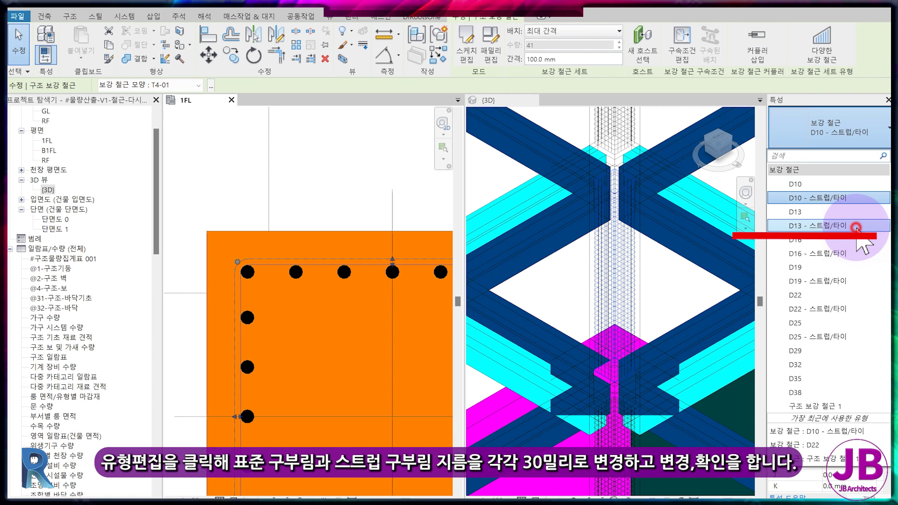
pyautogui.click(856, 227)
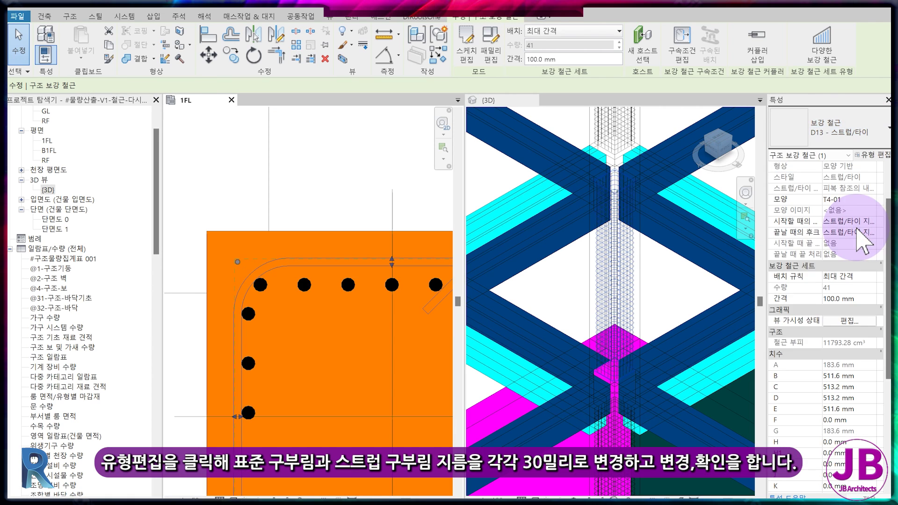
pyautogui.click(873, 156)
pyautogui.write('30')
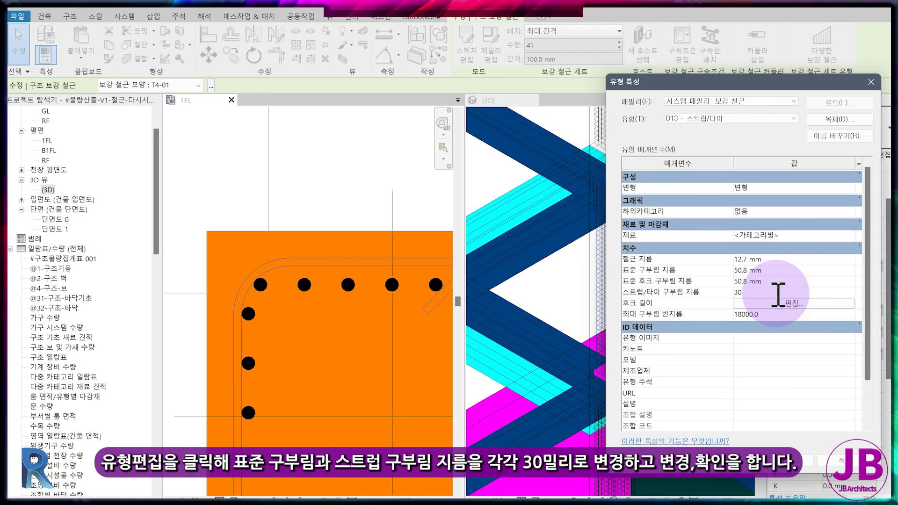
pyautogui.click(783, 270)
pyautogui.write('30')
pyautogui.press('Tab')
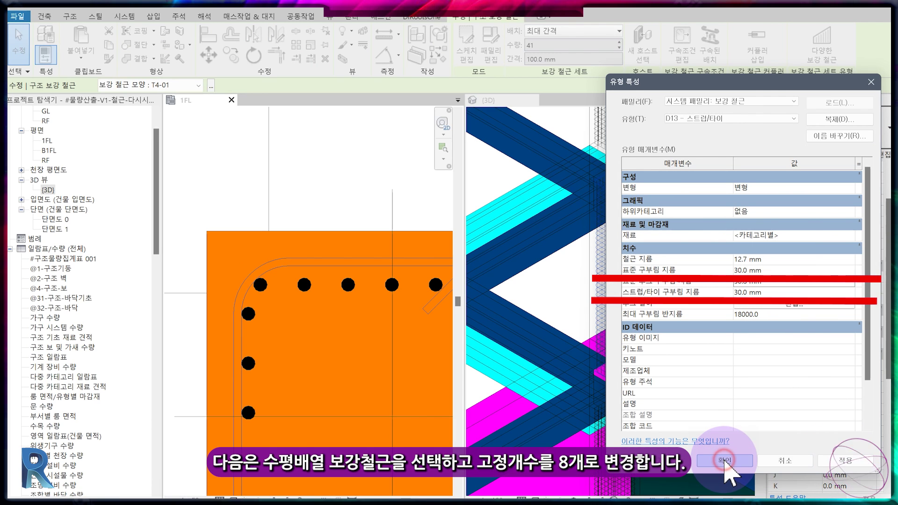
pyautogui.click(730, 480)
# Step: Check the top and left bar rows' counts against the 700 X 700 AutoCAD column section
pyautogui.scroll(-2, 381, 360)
pyautogui.scroll(-2, 357, 341)
pyautogui.click(344, 305)
pyautogui.click(574, 60)
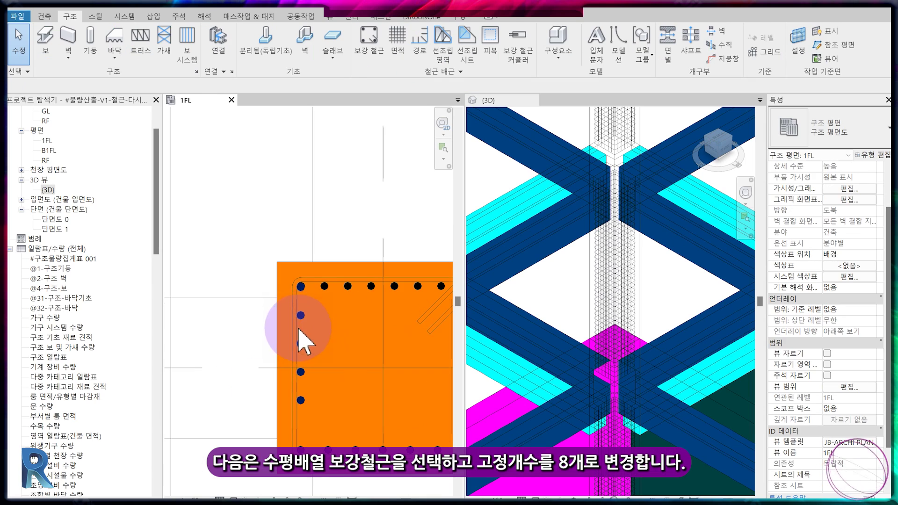
pyautogui.click(303, 319)
pyautogui.scroll(3, 467, 184)
pyautogui.scroll(3, 331, 262)
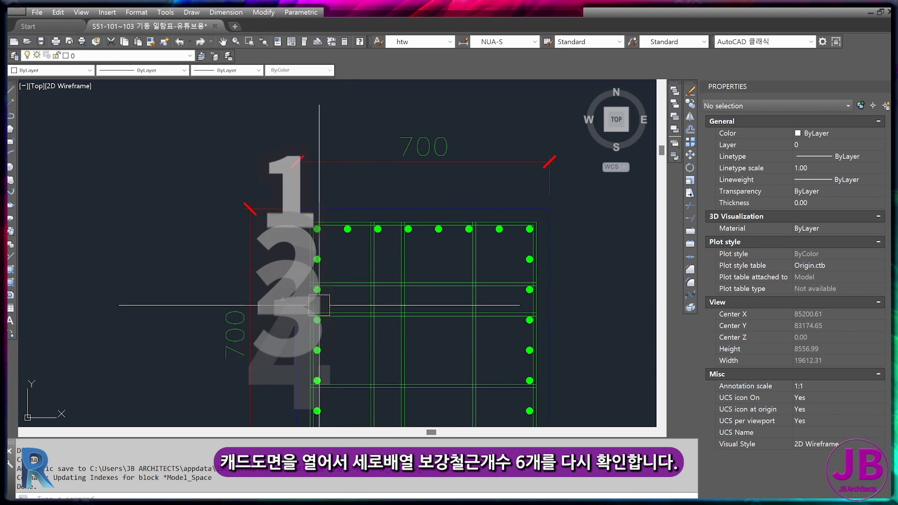
pyautogui.moveTo(319, 305); pyautogui.dragTo(347, 238, button='middle')
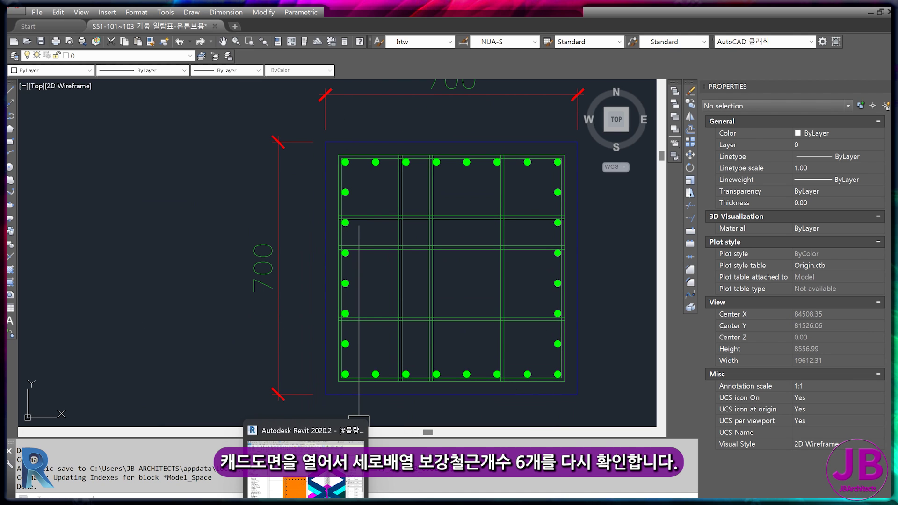
pyautogui.click(307, 463)
# Step: Set the left side-bar row quantity to 6
pyautogui.click(300, 355)
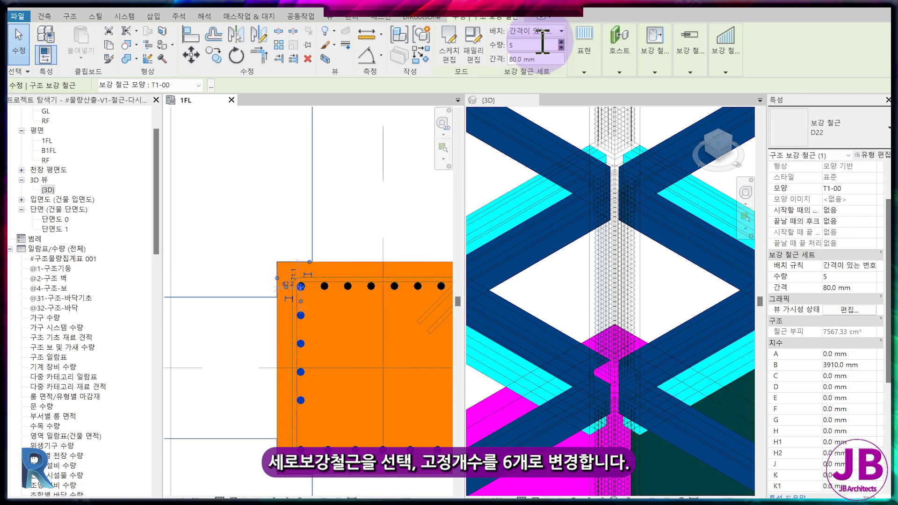
pyautogui.doubleClick(568, 59)
pyautogui.write('6')
pyautogui.click(396, 414)
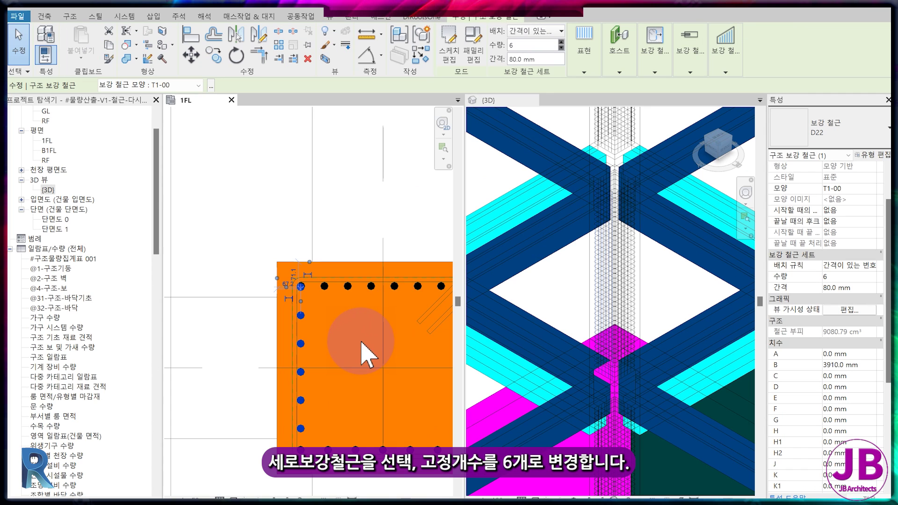
pyautogui.scroll(-2, 355, 360)
pyautogui.scroll(-2, 281, 342)
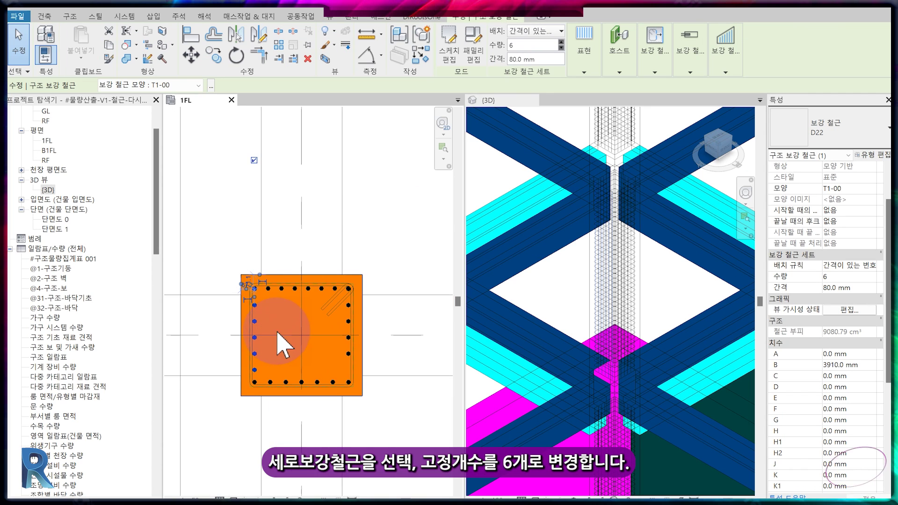
pyautogui.press('Escape')
# Step: Change column 1C2's type width to 70 cm
pyautogui.click(357, 279)
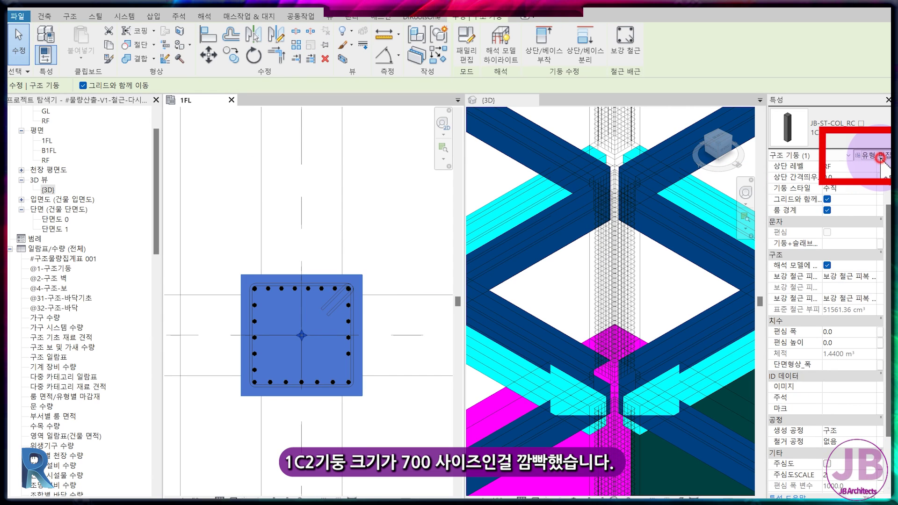
pyautogui.click(881, 157)
pyautogui.click(786, 380)
pyautogui.write('00.0')
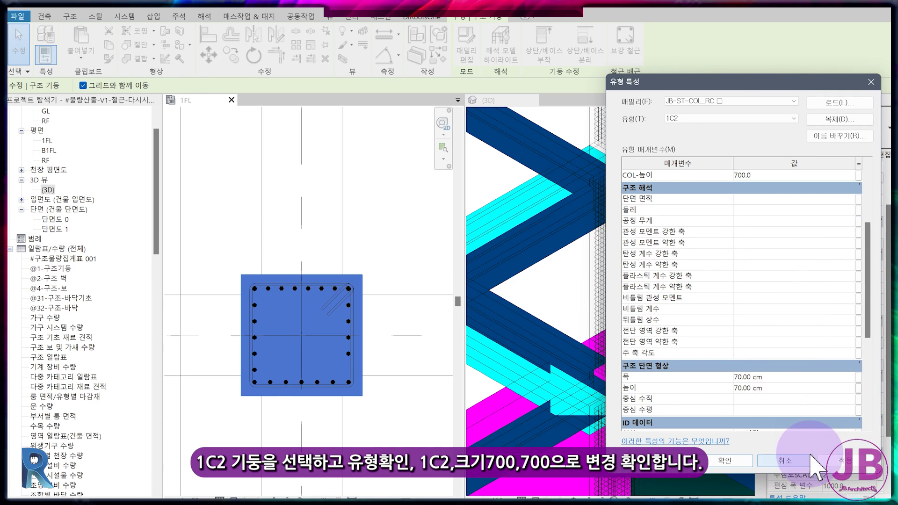
pyautogui.click(846, 460)
pyautogui.click(736, 466)
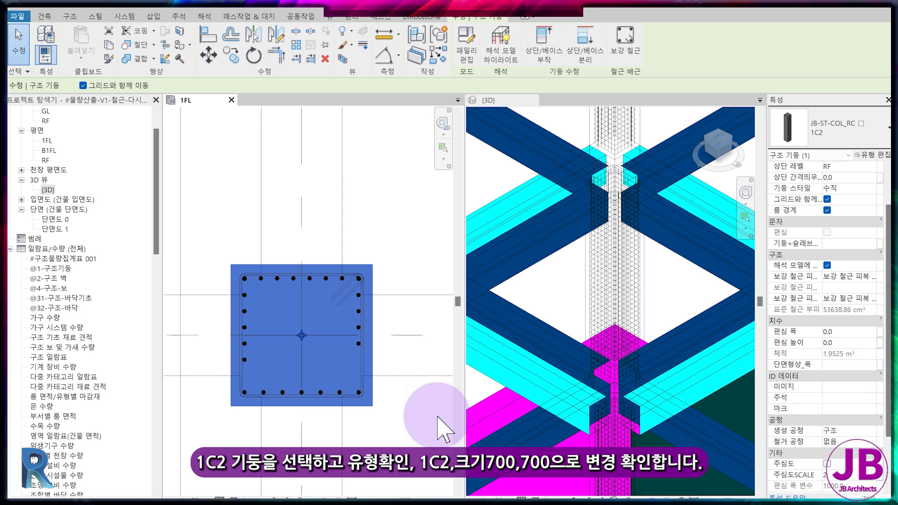
# Step: Move the left side-bar row down into position
pyautogui.scroll(3, 220, 313)
pyautogui.click(269, 280)
pyautogui.scroll(1, 267, 280)
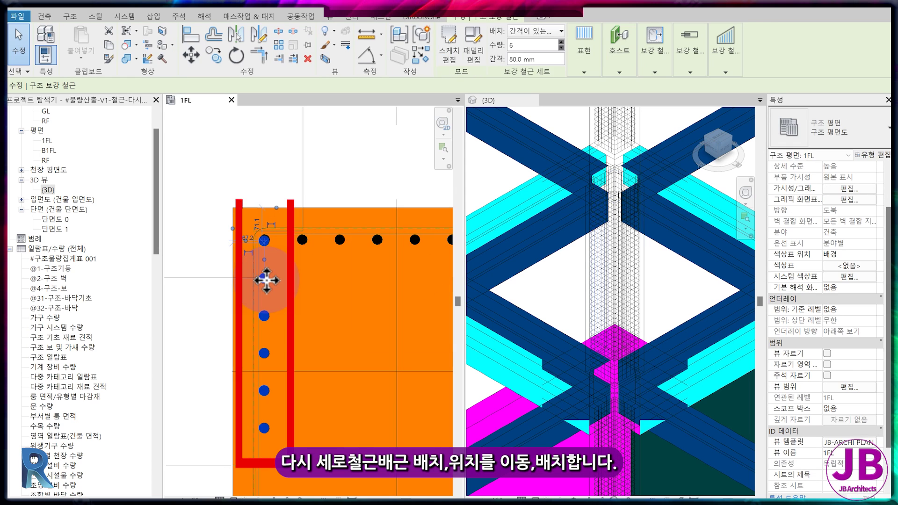
pyautogui.moveTo(295, 372); pyautogui.dragTo(307, 261, button='middle')
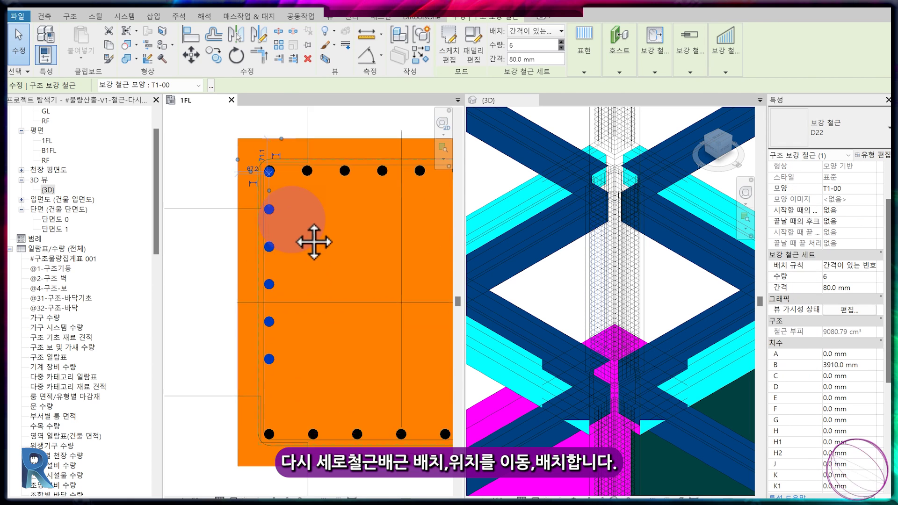
pyautogui.moveTo(295, 297); pyautogui.dragTo(293, 333)
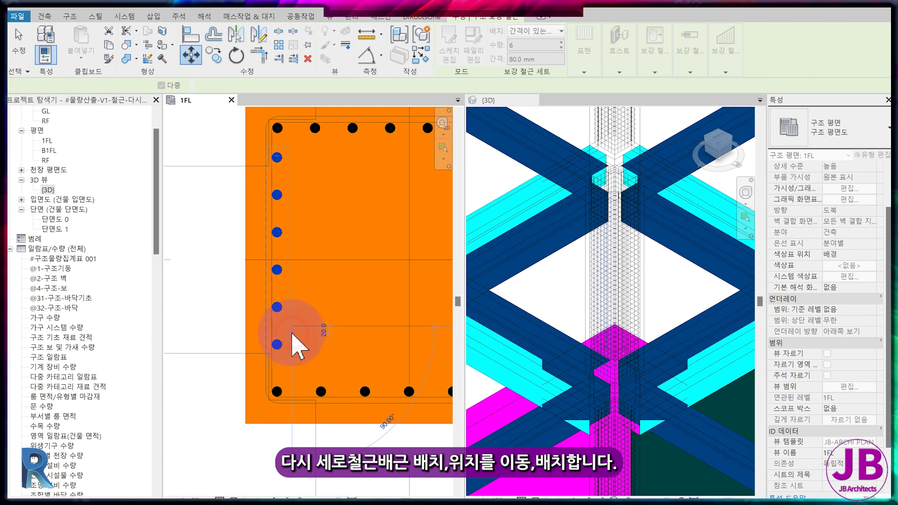
pyautogui.scroll(-3, 251, 301)
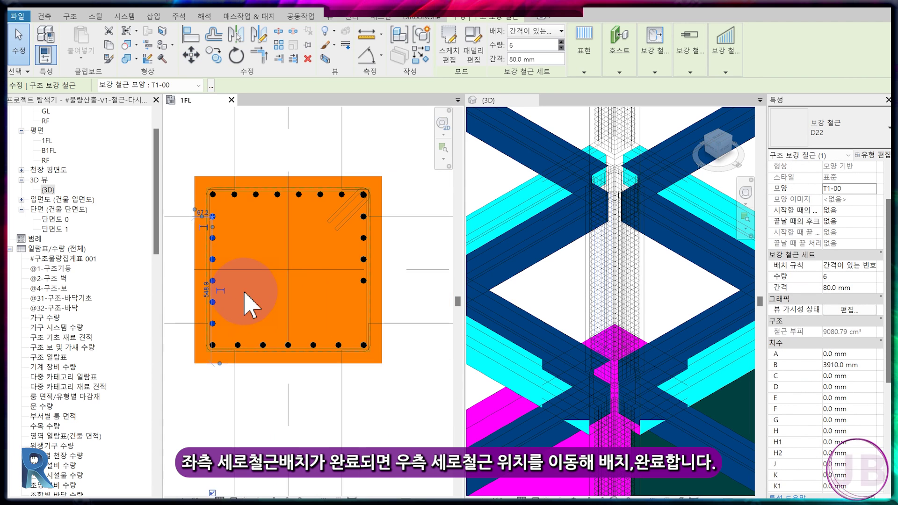
pyautogui.press('Escape')
# Step: Move the right side-bar row down into position
pyautogui.scroll(2, 366, 281)
pyautogui.click(362, 283)
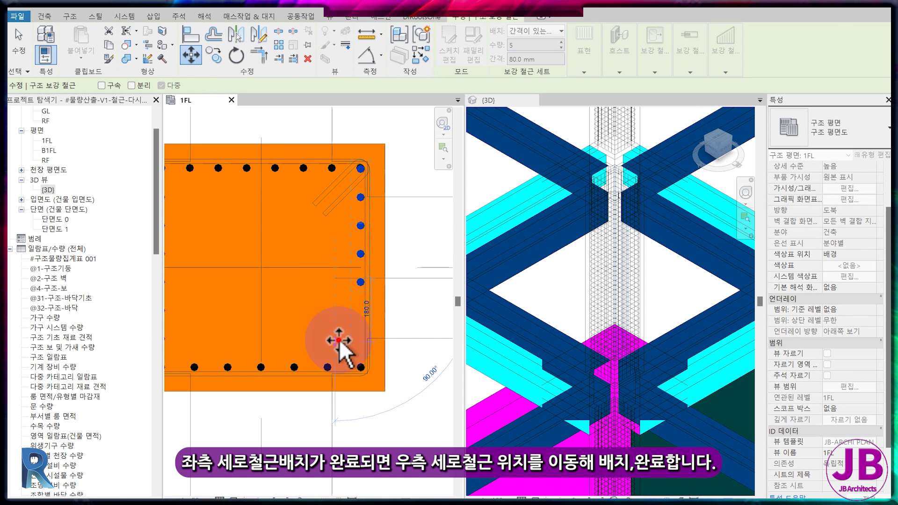
pyautogui.click(338, 339)
pyautogui.moveTo(290, 261); pyautogui.dragTo(335, 314, button='middle')
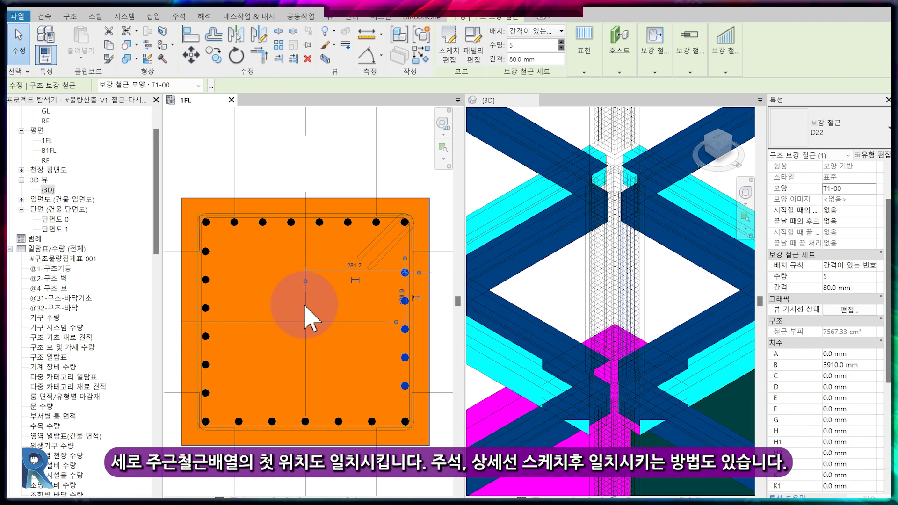
pyautogui.press('Escape')
pyautogui.scroll(2, 219, 253)
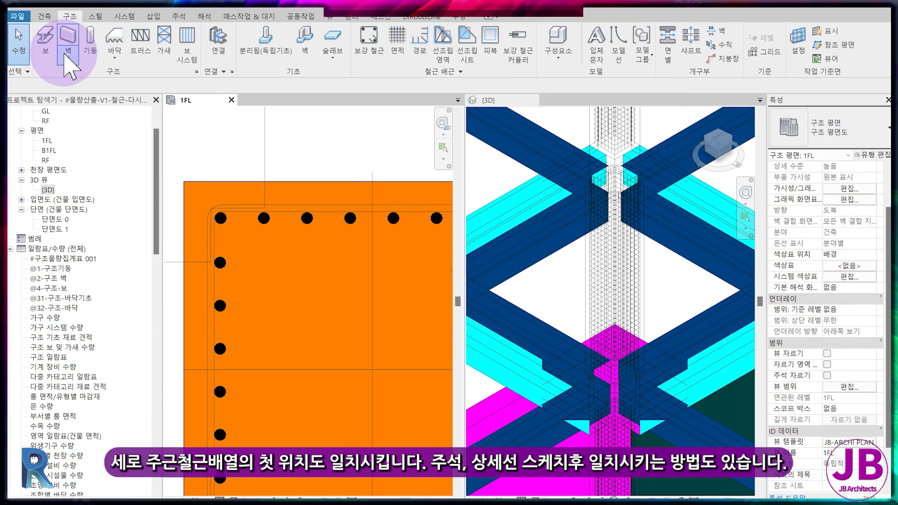
# Step: Start a reference detail line from the column's top-right corner, then cancel it
pyautogui.click(178, 15)
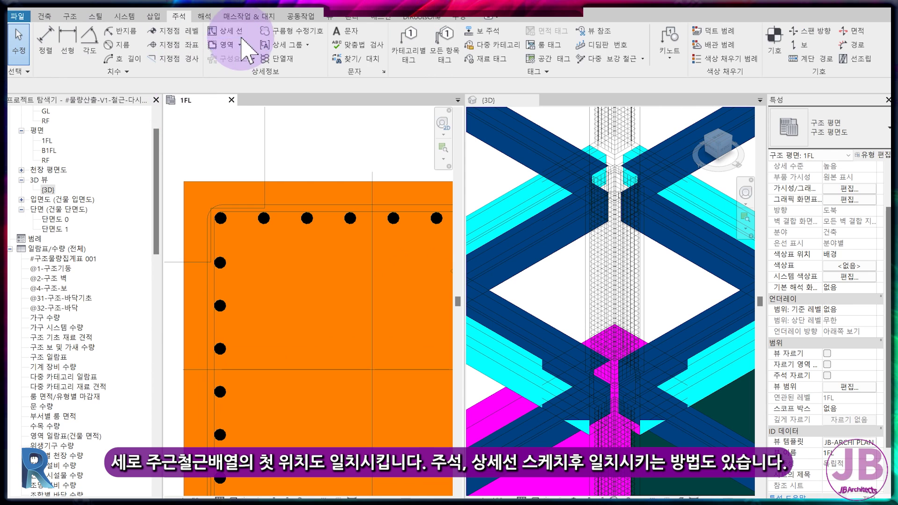
pyautogui.click(225, 31)
pyautogui.moveTo(351, 257); pyautogui.dragTo(251, 261, button='middle')
pyautogui.click(251, 261)
pyautogui.press('Escape')
pyautogui.press('Escape')
pyautogui.scroll(3, 374, 288)
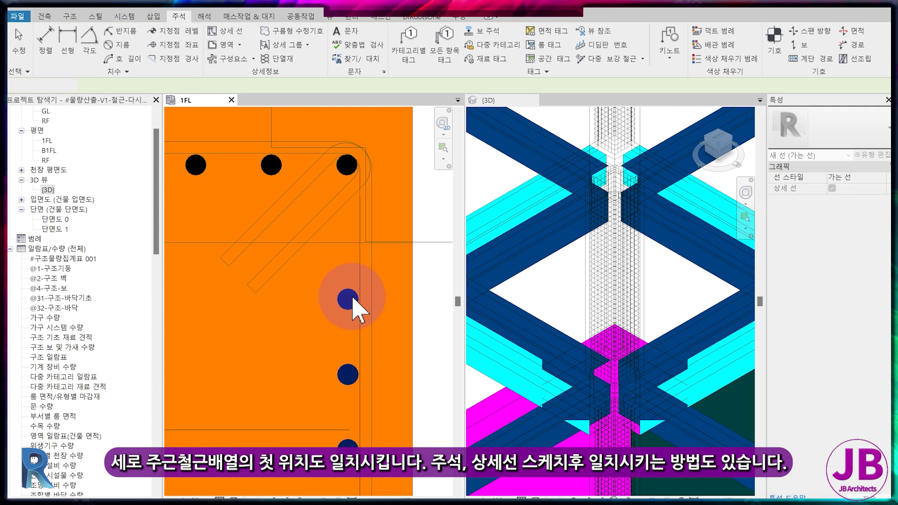
# Step: Move the right side-bar row up so its first bar aligns with the top corner
pyautogui.click(348, 299)
pyautogui.moveTo(347, 299); pyautogui.dragTo(347, 240)
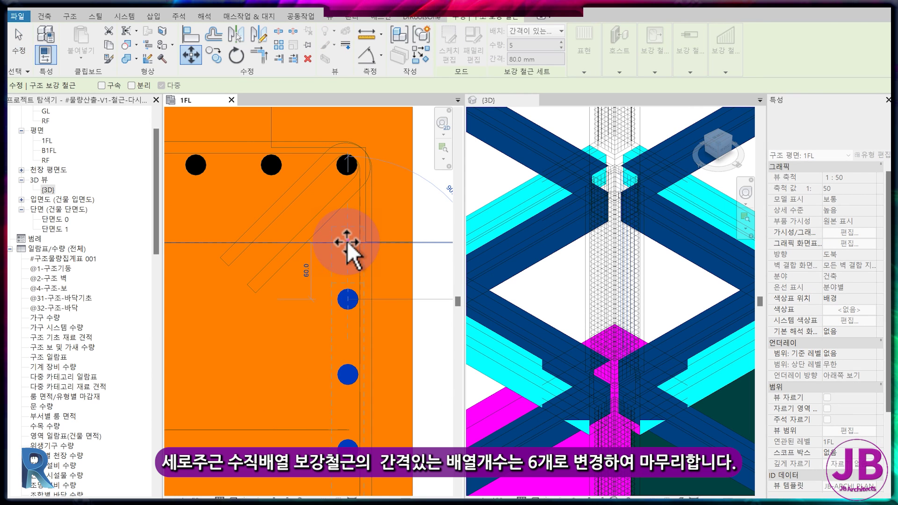
pyautogui.press('Escape')
pyautogui.scroll(-2, 304, 267)
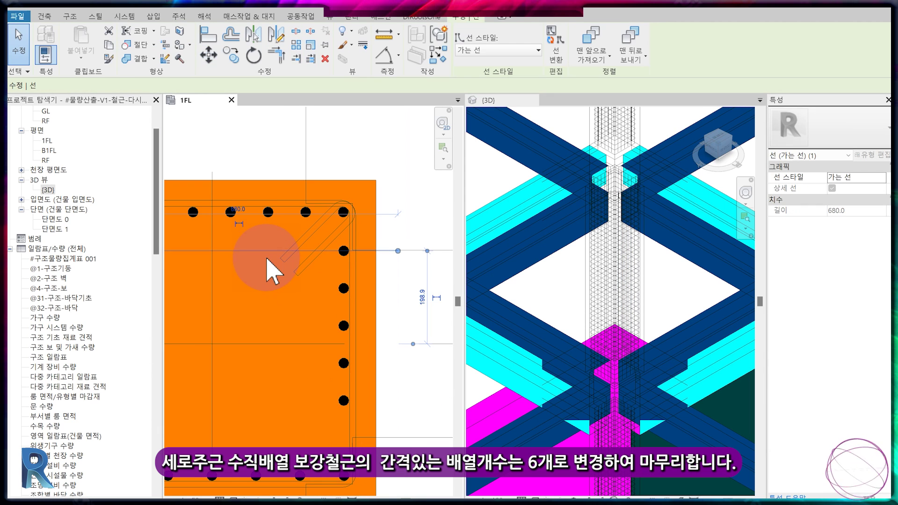
pyautogui.scroll(-2, 337, 346)
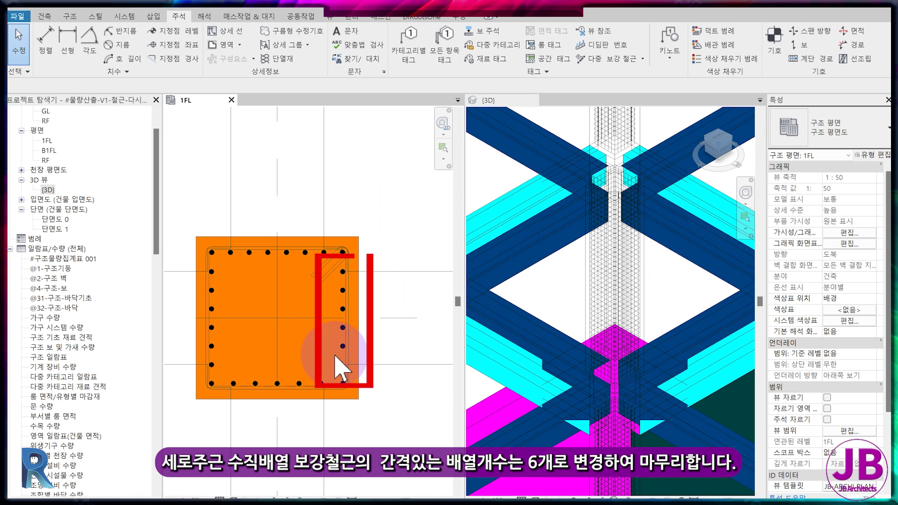
# Step: Set the right side-bar row quantity to 6
pyautogui.click(343, 346)
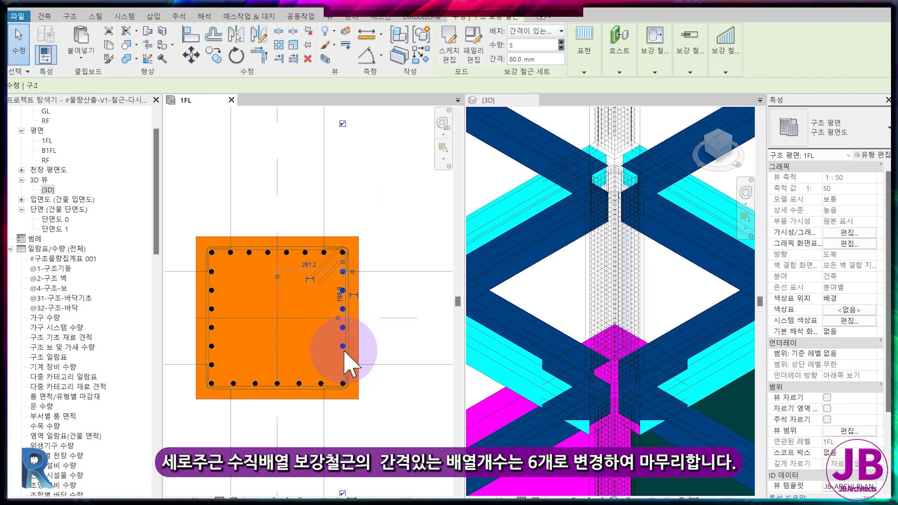
pyautogui.write('6')
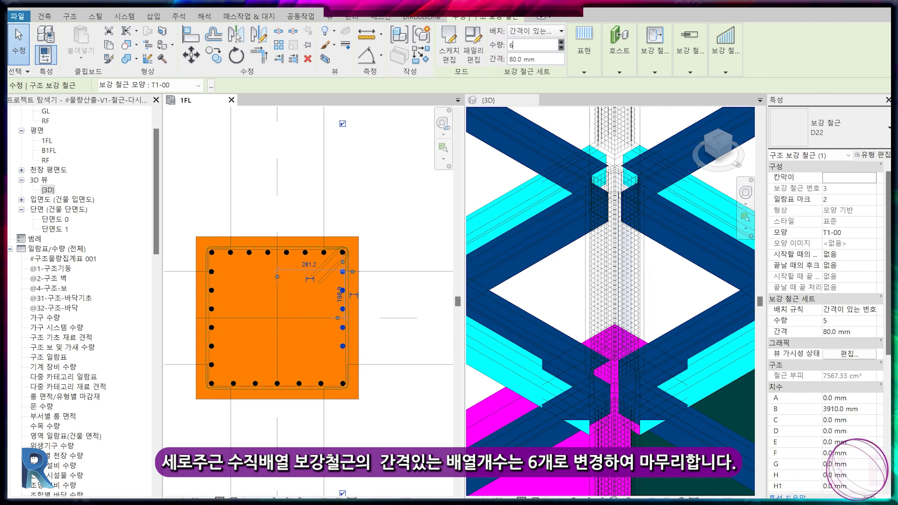
pyautogui.press('Return')
pyautogui.press('Escape')
pyautogui.scroll(-2, 651, 301)
pyautogui.scroll(-3, 651, 301)
pyautogui.scroll(-1, 617, 327)
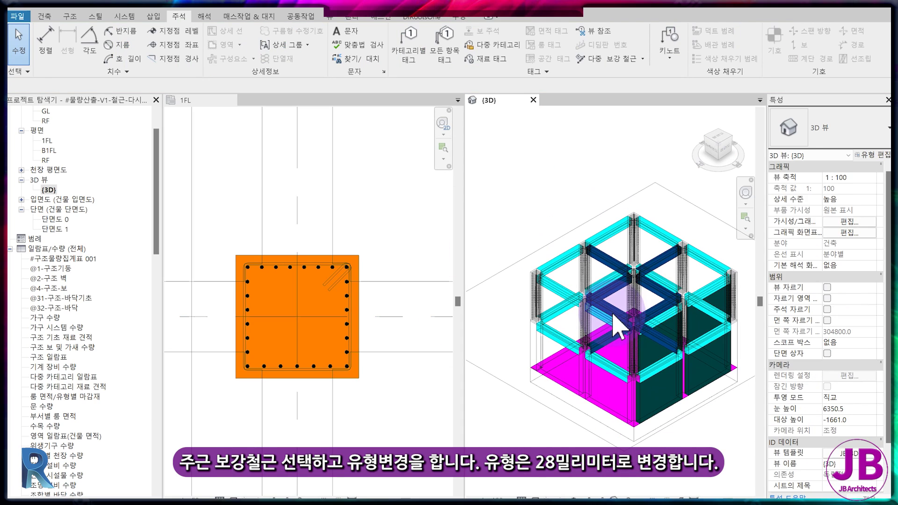
# Step: Duplicate D29 as a new D28 type with 28.0 mm diameter for the top main bars
pyautogui.scroll(-1, 617, 328)
pyautogui.scroll(-3, 381, 381)
pyautogui.scroll(-4, 381, 398)
pyautogui.scroll(2, 388, 402)
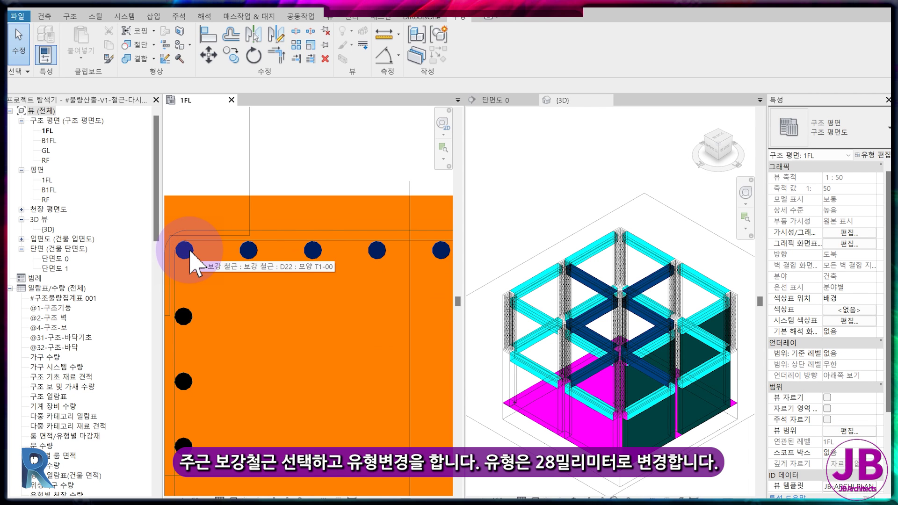
pyautogui.click(189, 255)
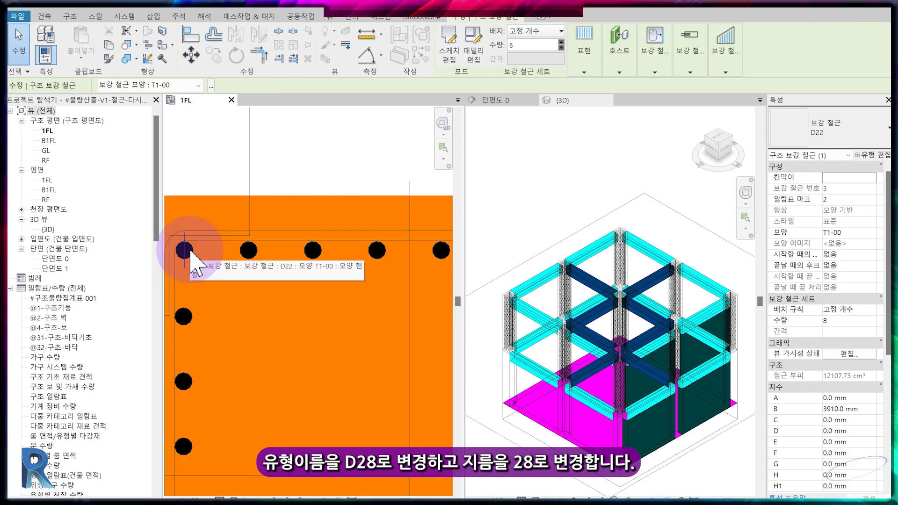
pyautogui.click(872, 158)
pyautogui.click(728, 119)
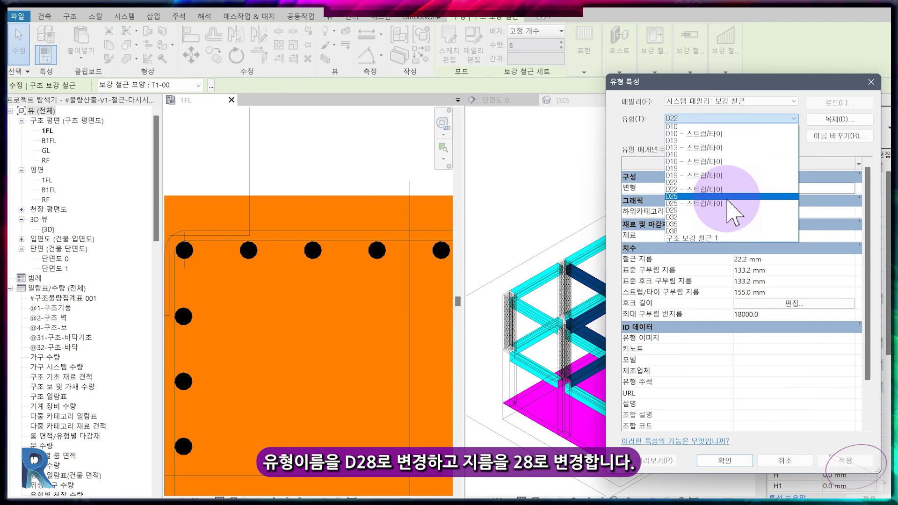
pyautogui.click(725, 210)
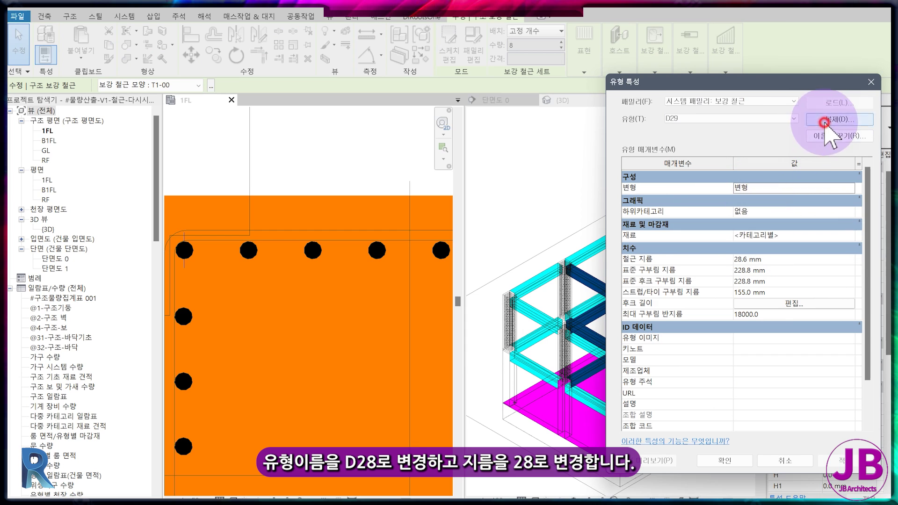
pyautogui.click(830, 135)
pyautogui.write('D28')
pyautogui.click(751, 302)
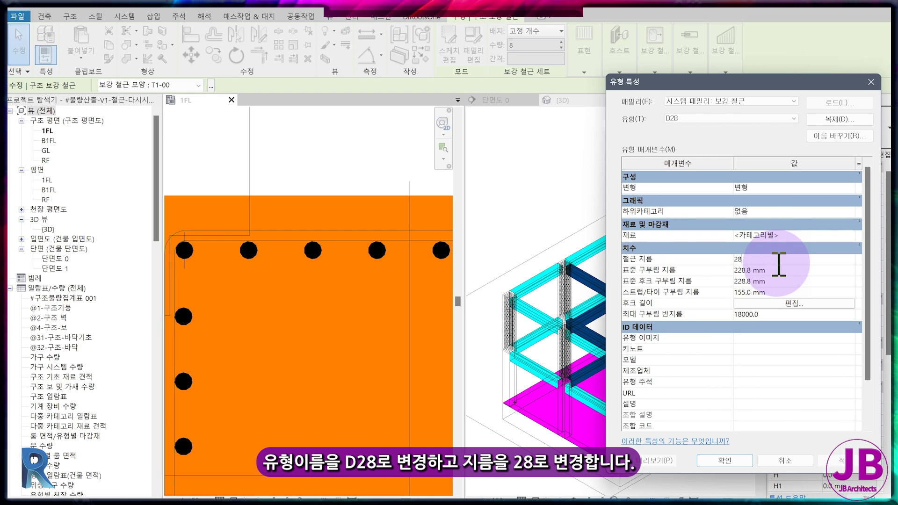
pyautogui.click(744, 461)
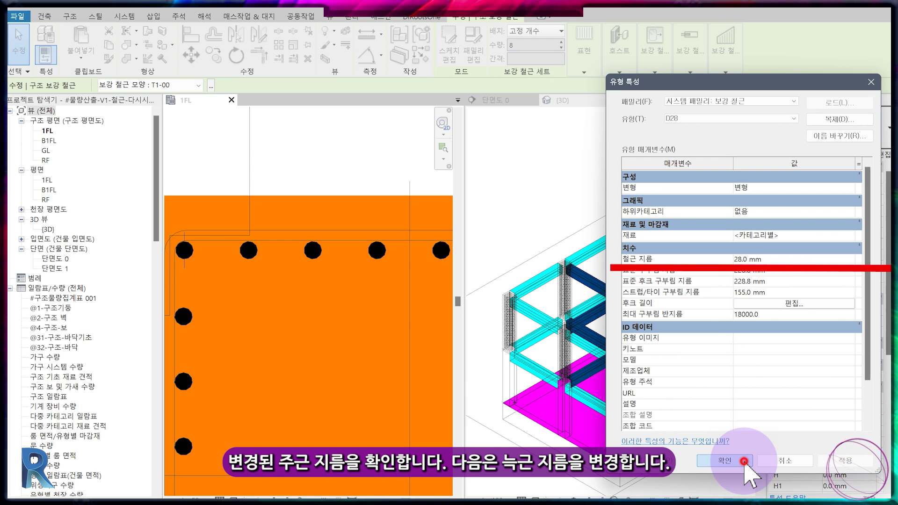
# Step: Pan to the enlarged corner bars and select the column's tie stirrup
pyautogui.scroll(3, 183, 253)
pyautogui.moveTo(185, 254); pyautogui.dragTo(294, 301, button='middle')
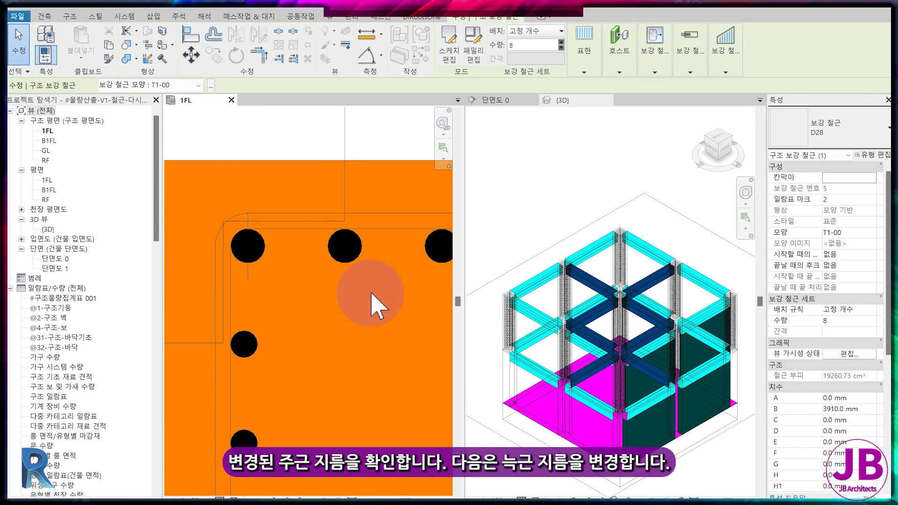
pyautogui.click(287, 243)
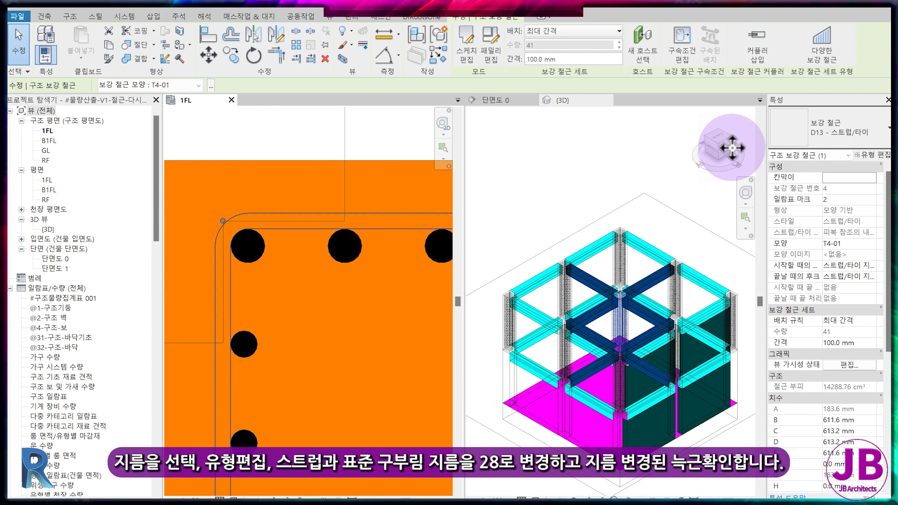
# Step: Set the D13 stirrup/tie type's standard and stirrup/tie bend diameters to 28.0 mm
pyautogui.click(871, 155)
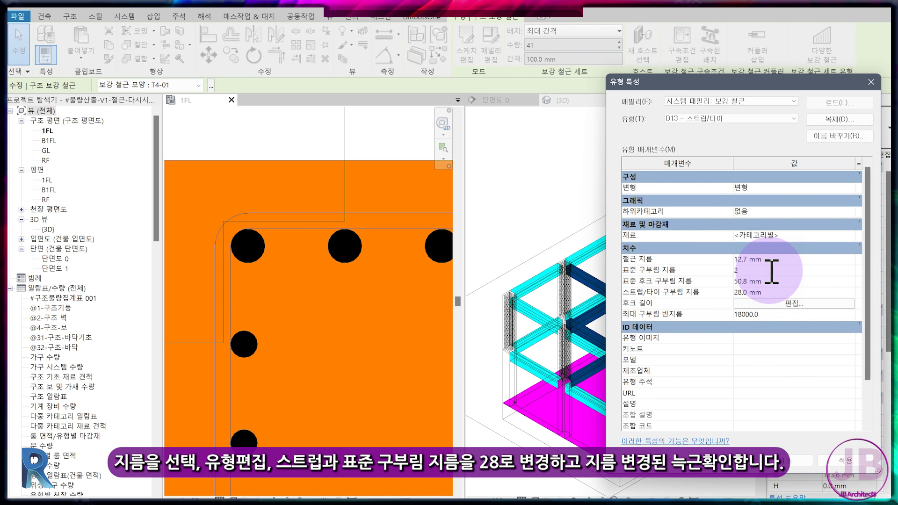
pyautogui.click(744, 465)
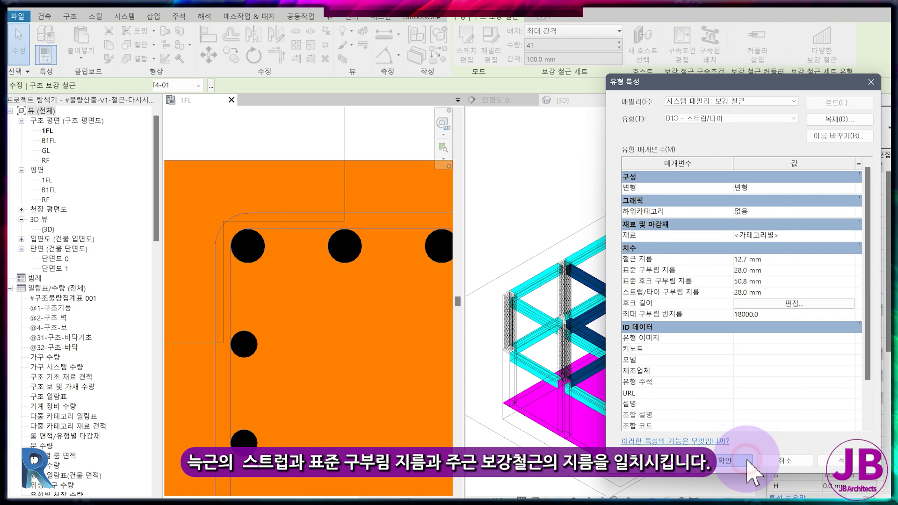
pyautogui.scroll(3, 247, 250)
pyautogui.scroll(2, 246, 251)
pyautogui.press('Escape')
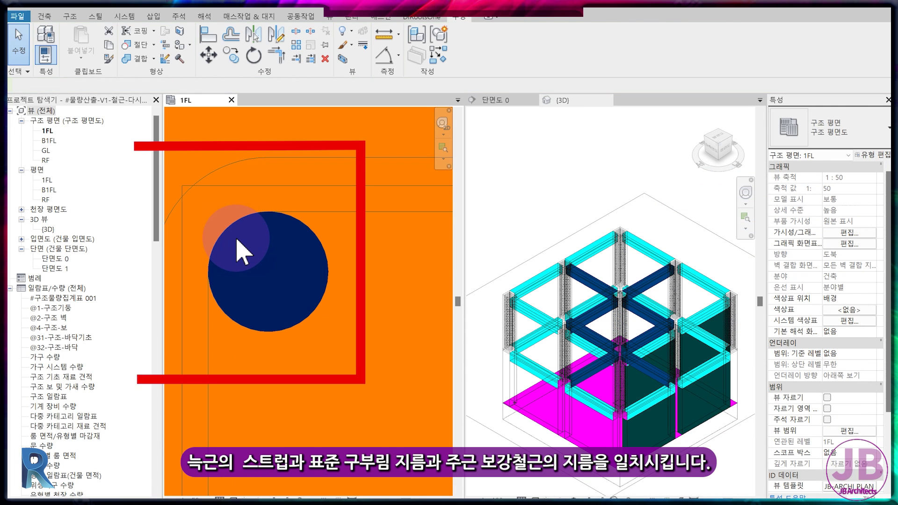
pyautogui.scroll(-5, 243, 253)
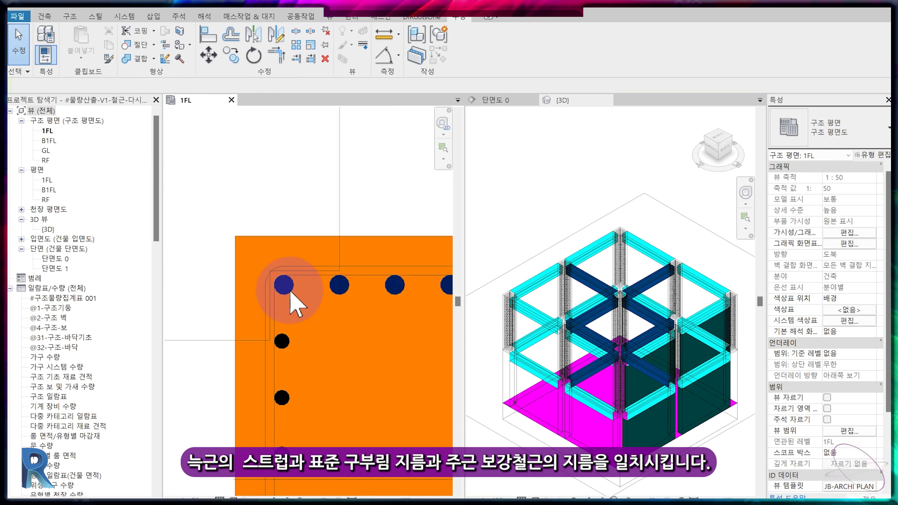
pyautogui.scroll(-2, 297, 301)
pyautogui.scroll(1, 346, 351)
pyautogui.scroll(1, 331, 333)
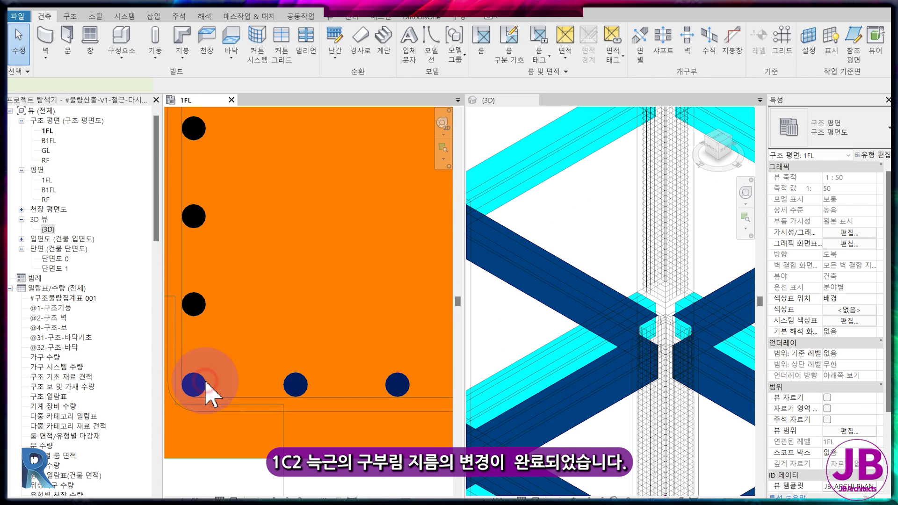
# Step: Switch column 1C2's bottom, left and right main-bar sets to the D28 type
pyautogui.click(206, 383)
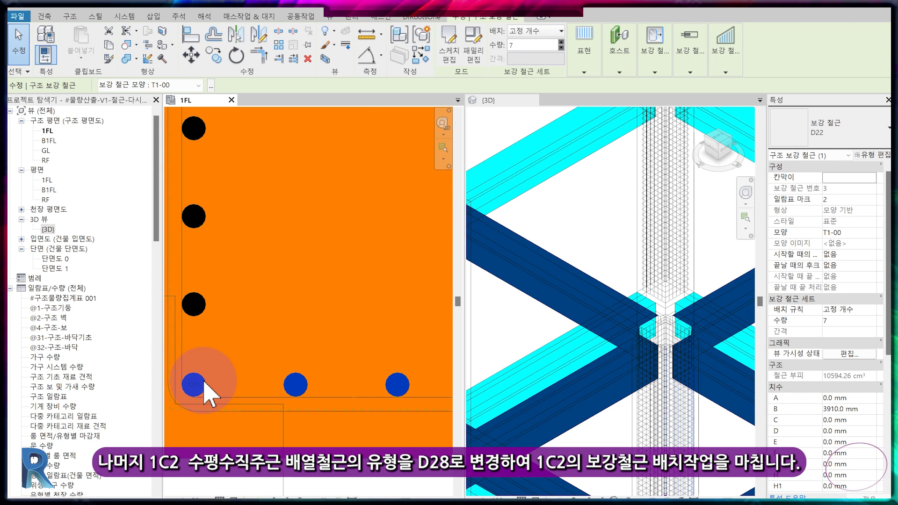
pyautogui.click(871, 142)
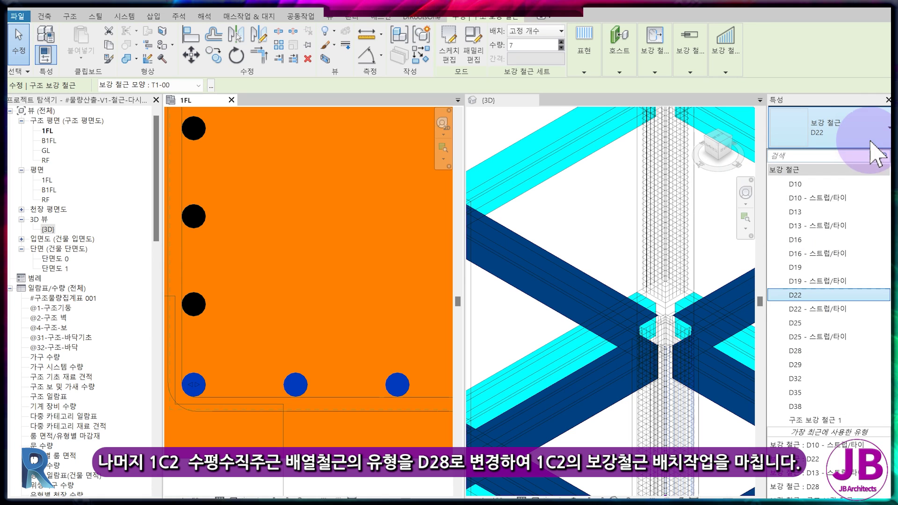
pyautogui.click(836, 351)
pyautogui.press('Escape')
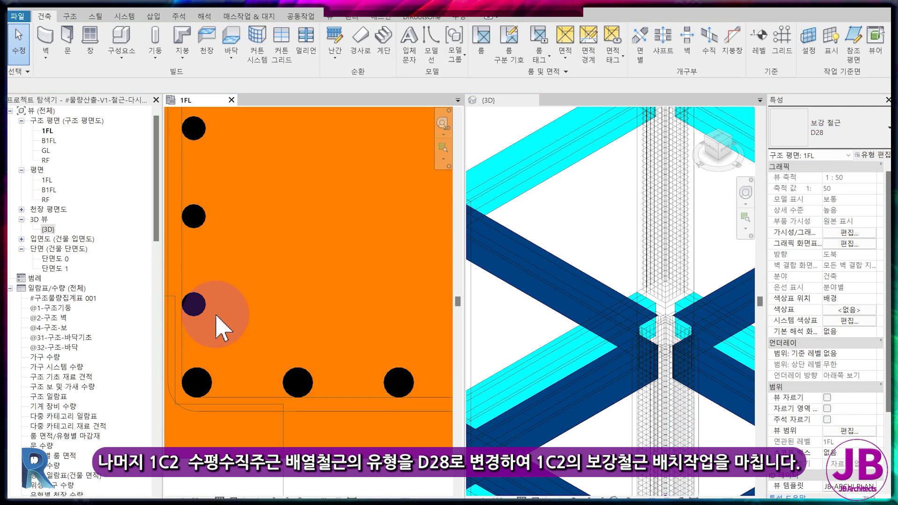
pyautogui.click(201, 307)
pyautogui.click(823, 127)
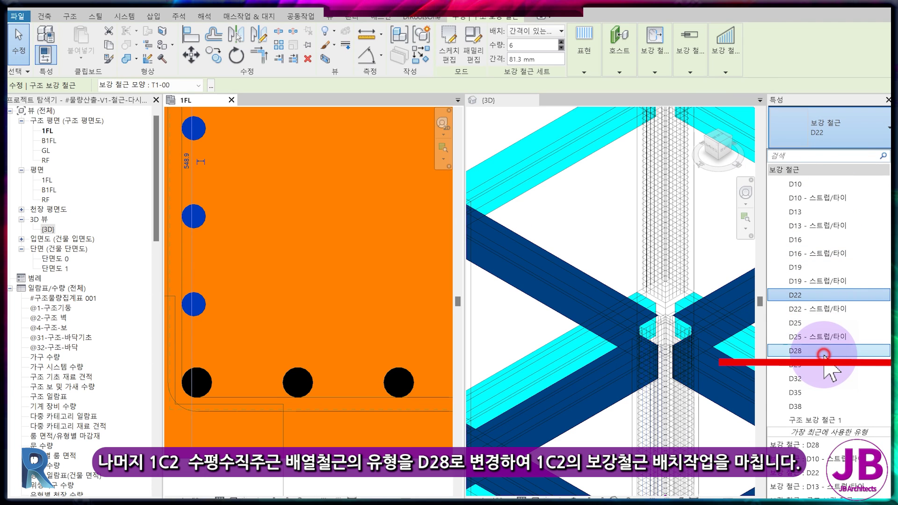
pyautogui.click(824, 351)
pyautogui.scroll(-5, 371, 341)
pyautogui.scroll(1, 357, 331)
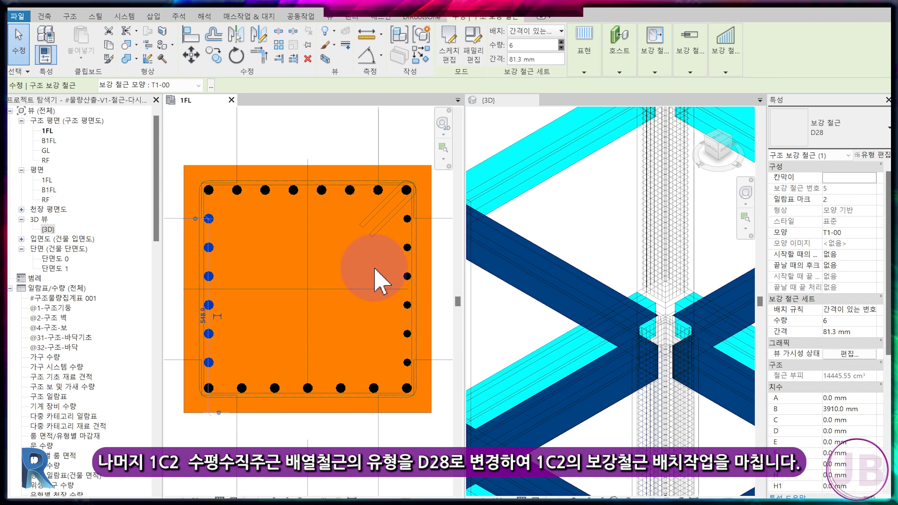
pyautogui.click(407, 219)
pyautogui.click(816, 138)
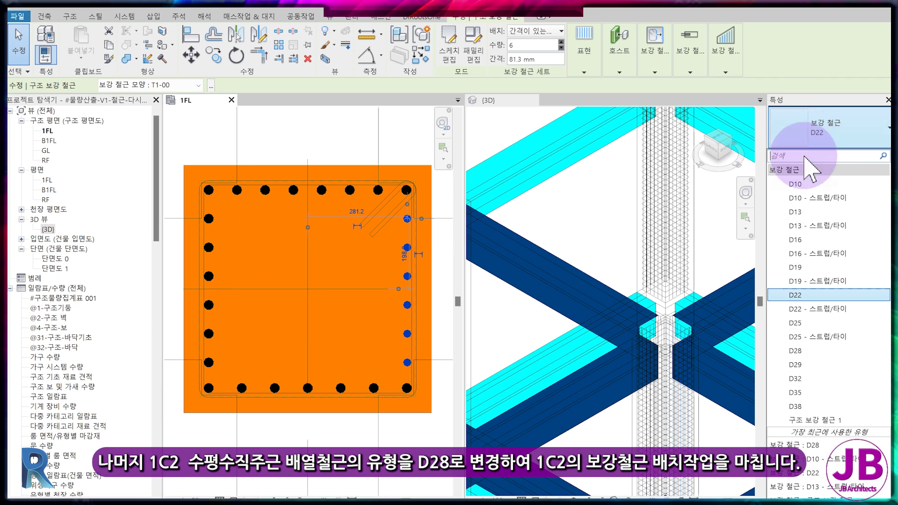
pyautogui.click(818, 352)
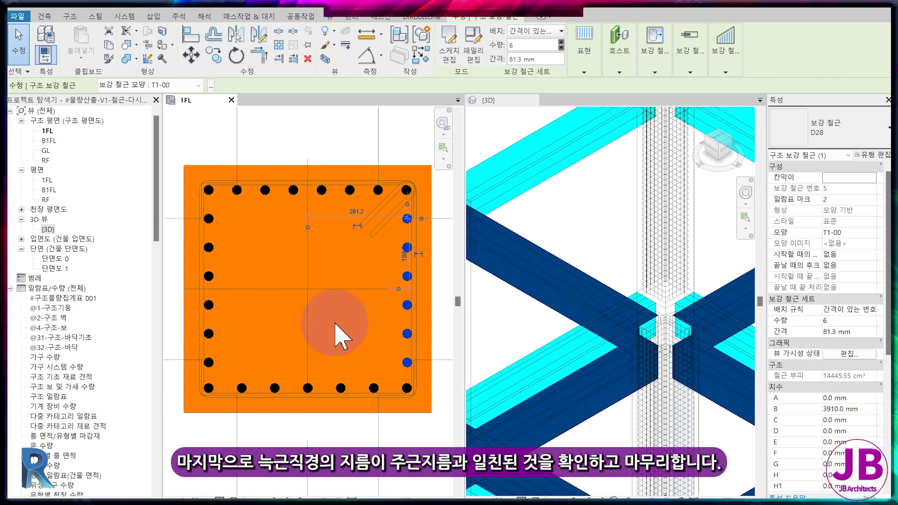
pyautogui.scroll(5, 243, 370)
pyautogui.scroll(-5, 242, 368)
pyautogui.scroll(2, 262, 372)
pyautogui.scroll(2, 274, 377)
pyautogui.scroll(3, 327, 377)
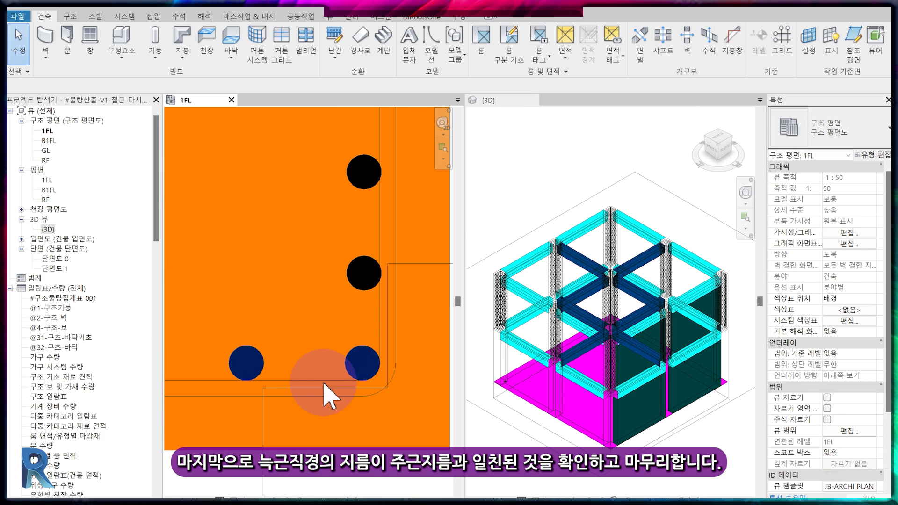
pyautogui.scroll(-5, 346, 290)
pyautogui.scroll(3, 330, 260)
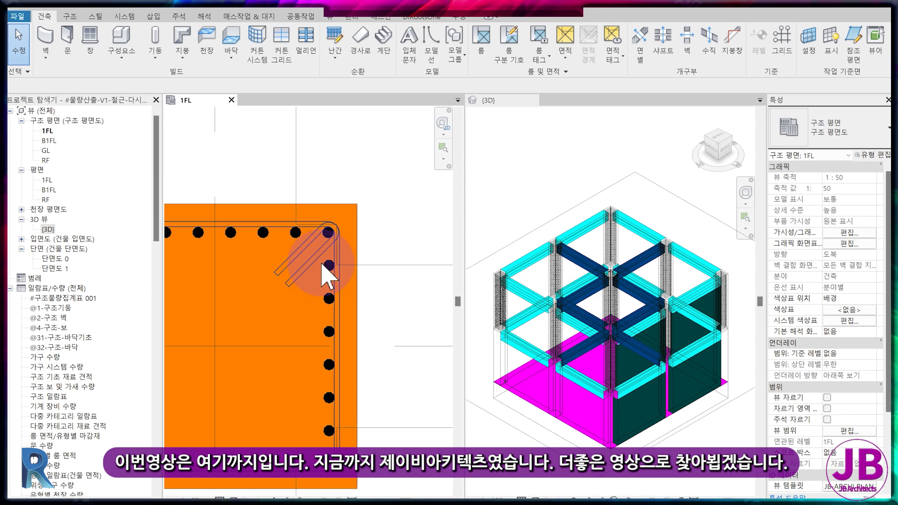
pyautogui.scroll(-3, 331, 281)
pyautogui.moveTo(313, 281); pyautogui.dragTo(331, 331, button='middle')
pyautogui.scroll(-1, 318, 323)
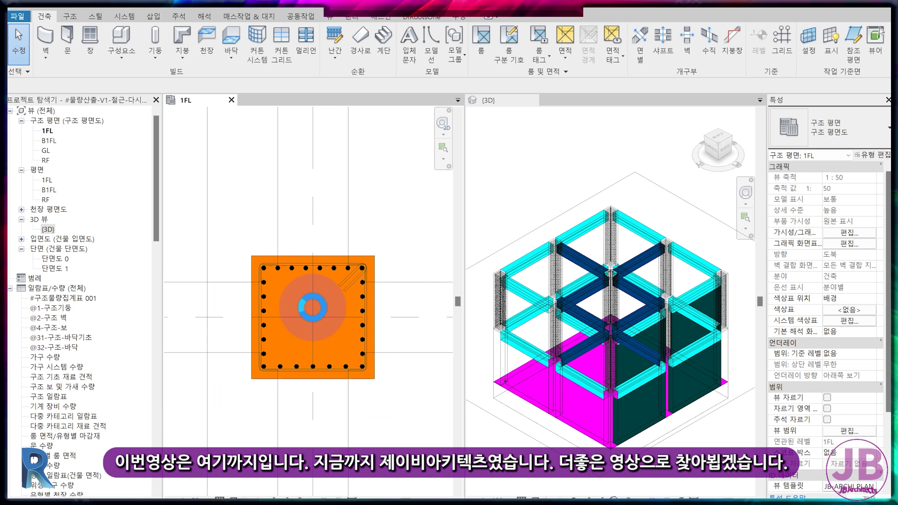